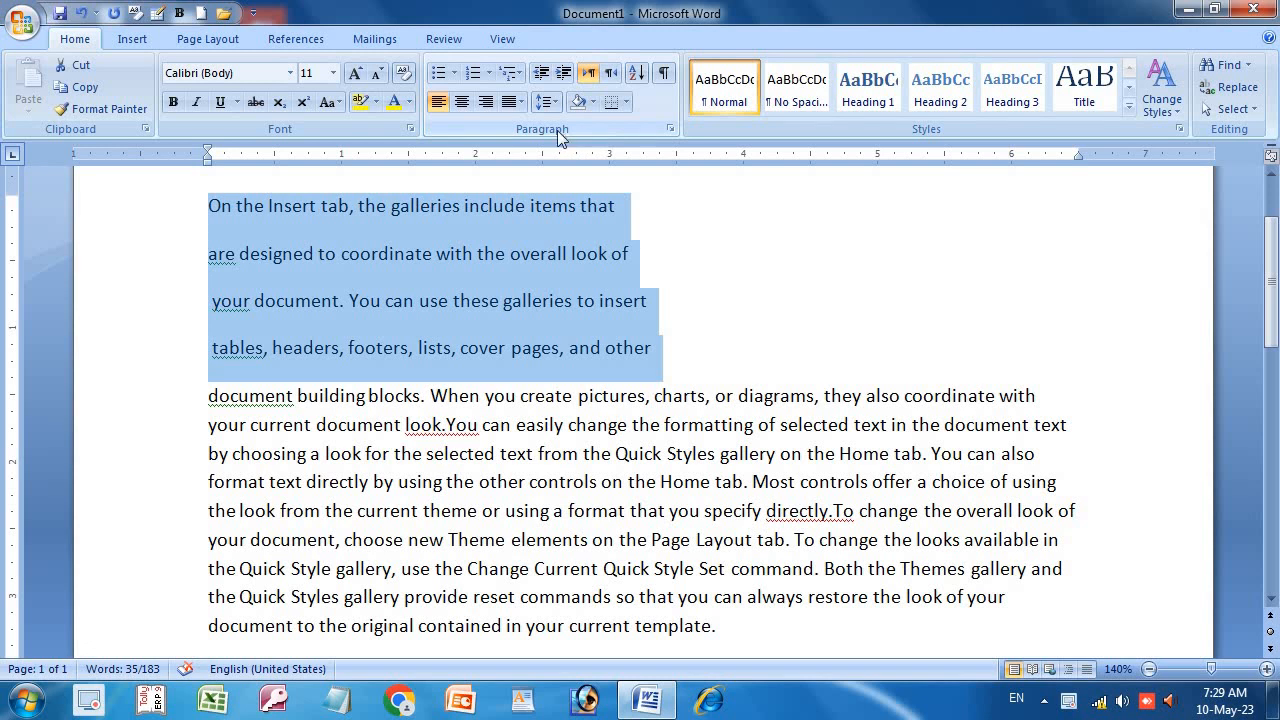
Step: Format the four selected lines as a list with solid round bullets, switching the bullets off and on again
click(455, 74)
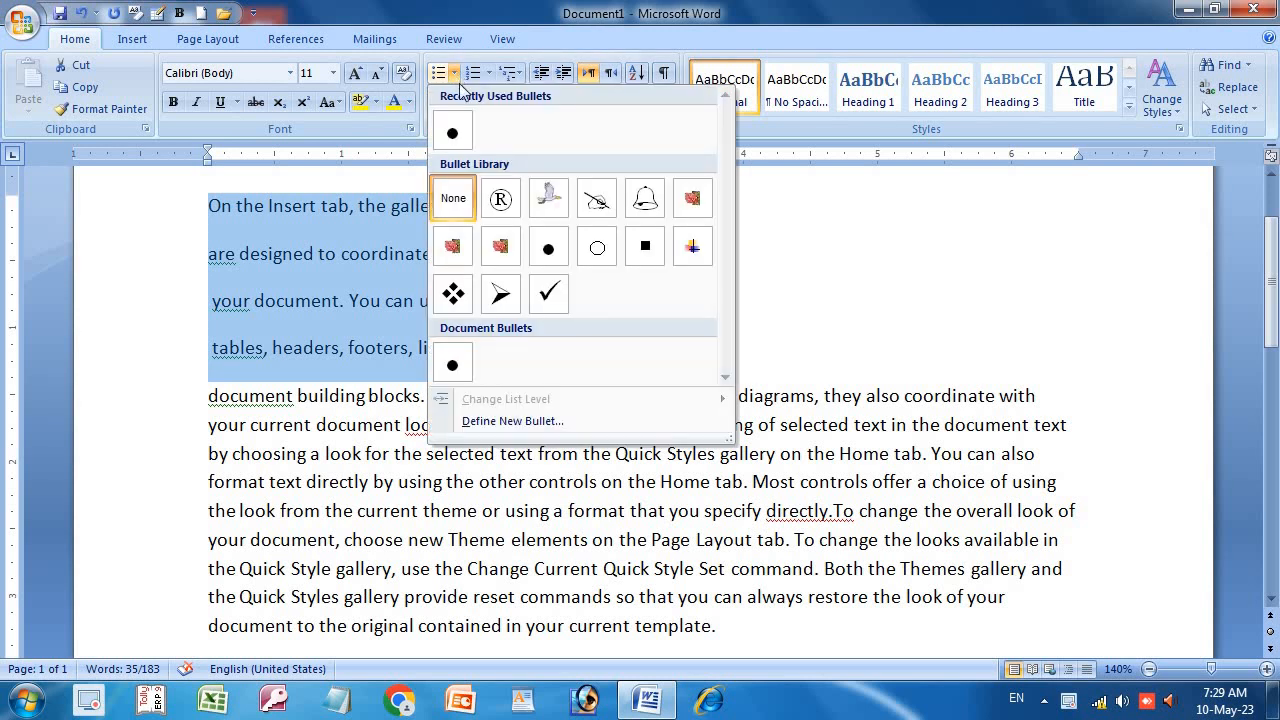
click(457, 135)
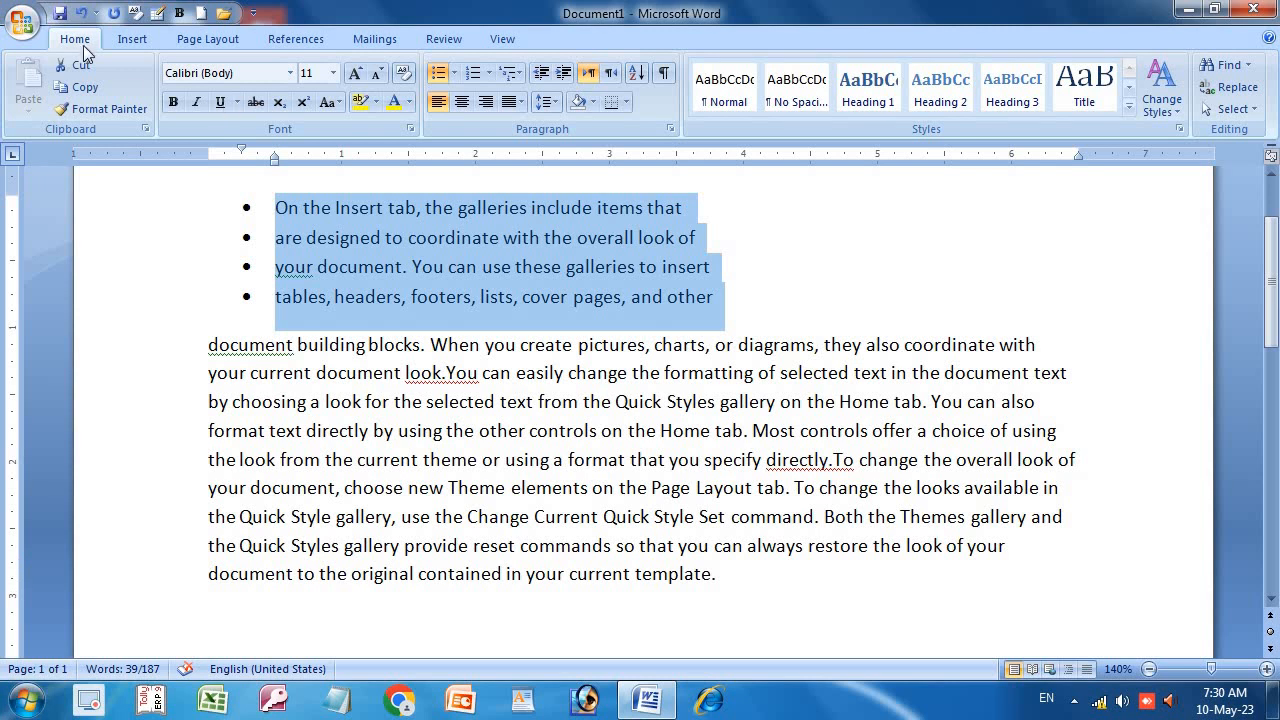
click(454, 74)
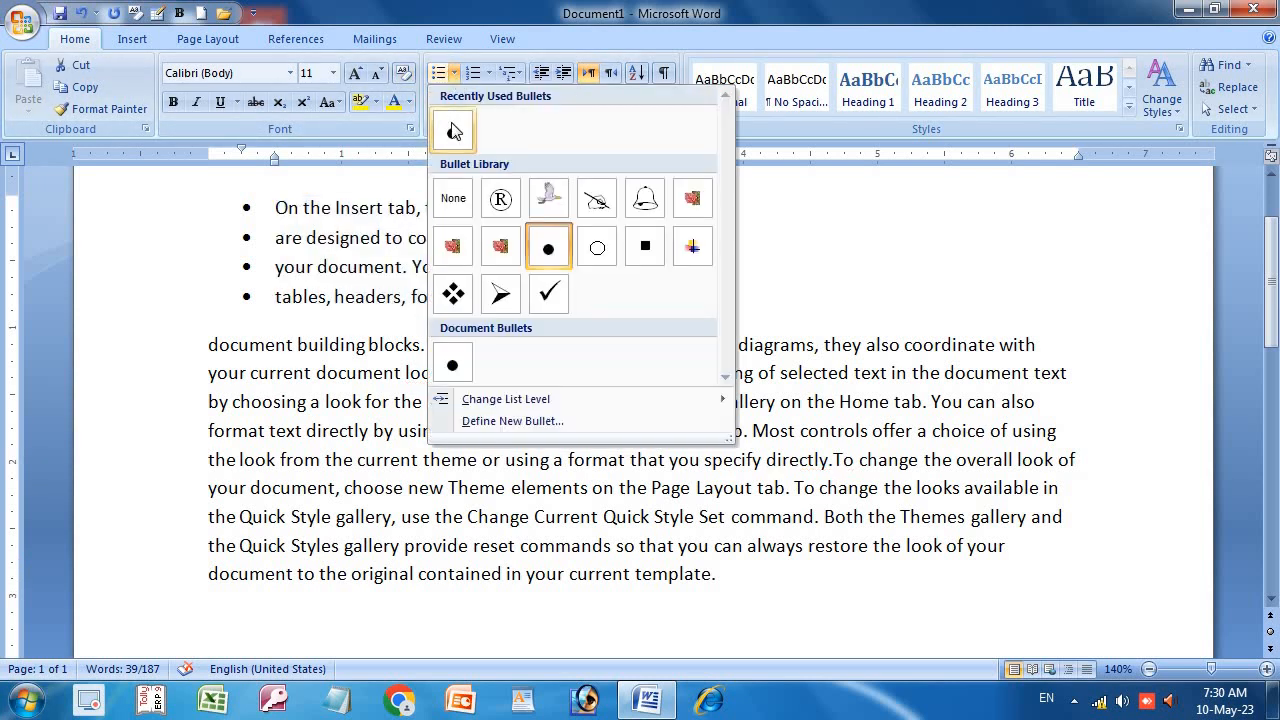
click(451, 122)
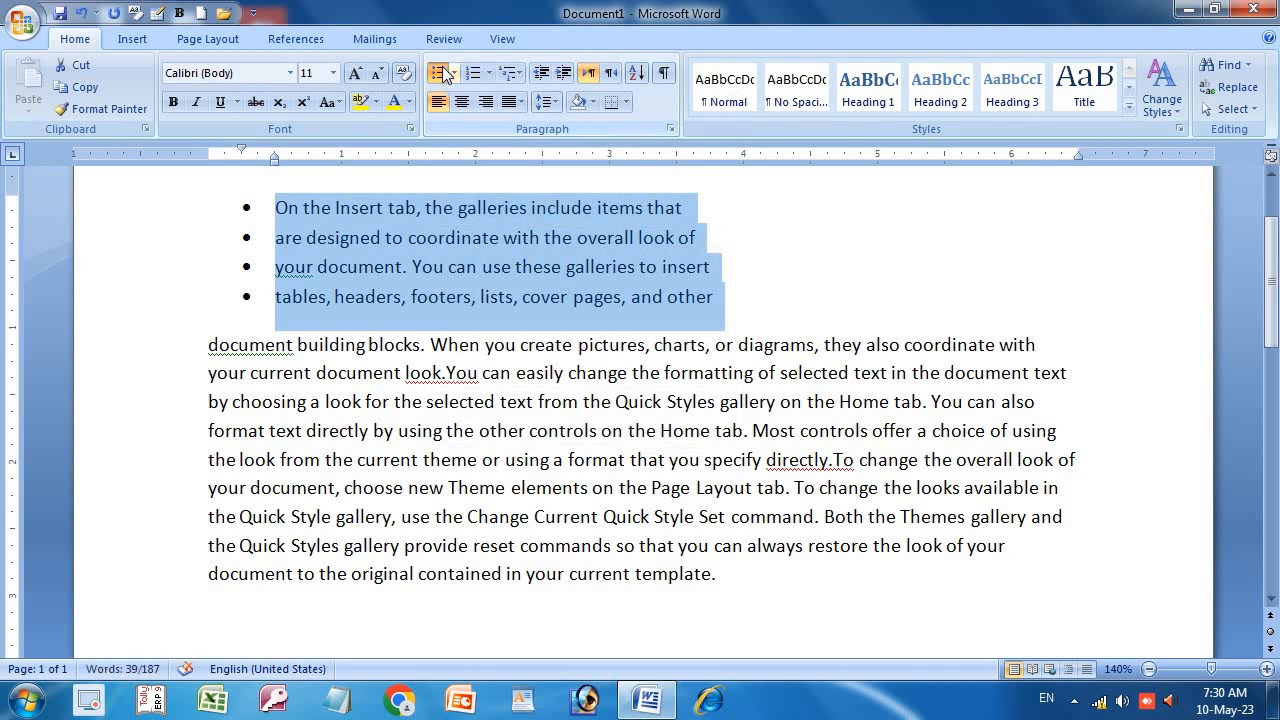
click(443, 74)
click(443, 74)
Step: Remove the round bullets from the four selected lines and apply the bell bullet from the library instead
click(454, 74)
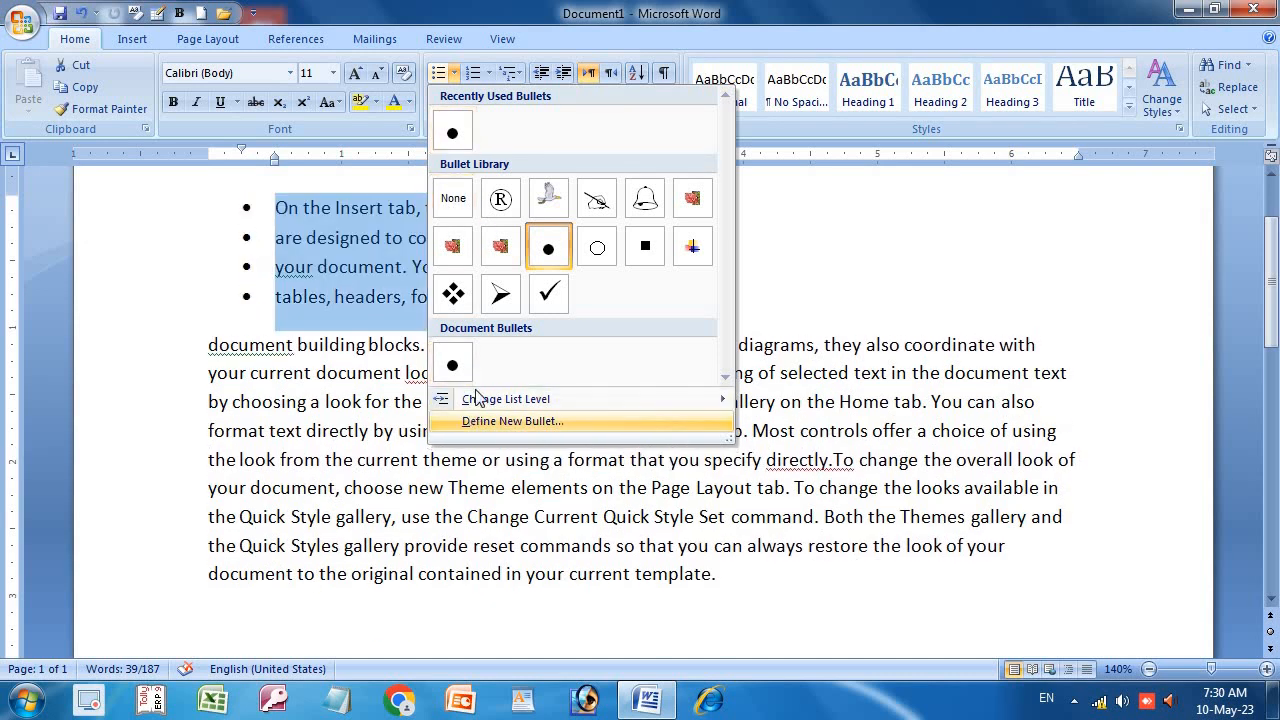
click(452, 205)
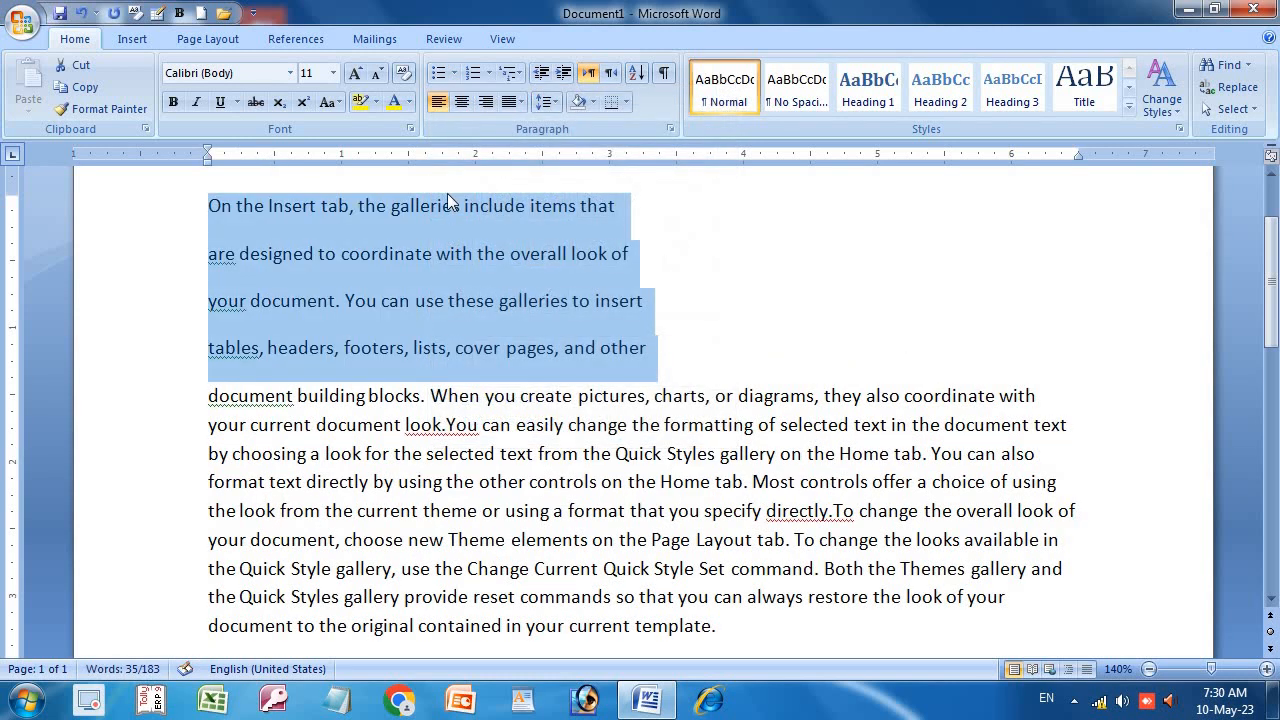
click(455, 74)
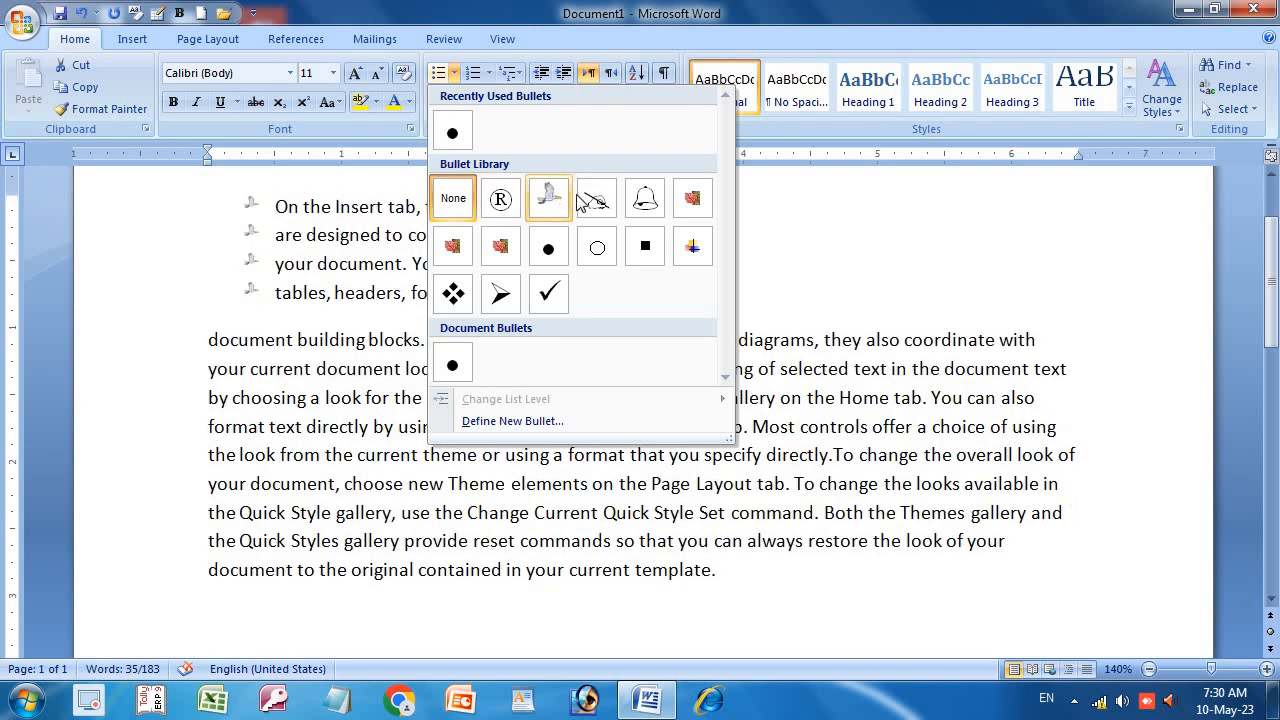
click(653, 201)
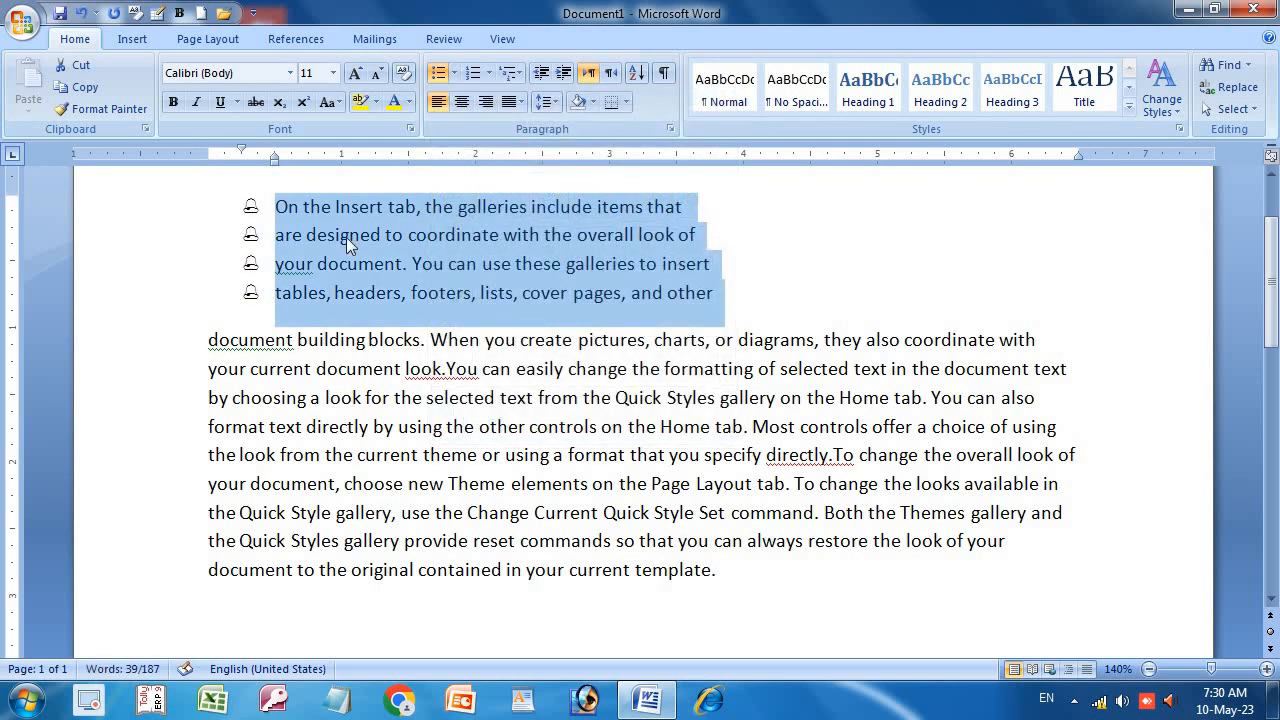
Step: Demote the bell-bulleted lines to the fifth list level and return them to the first level
click(453, 74)
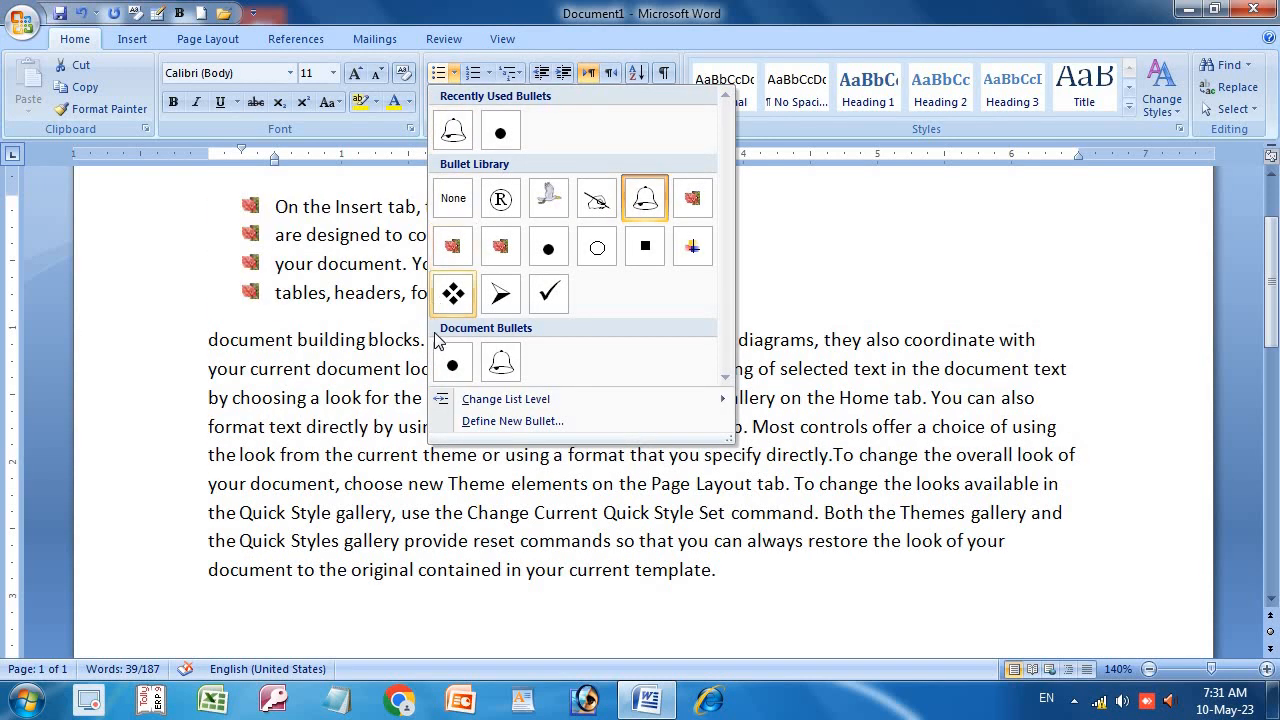
mouse_move(491, 408)
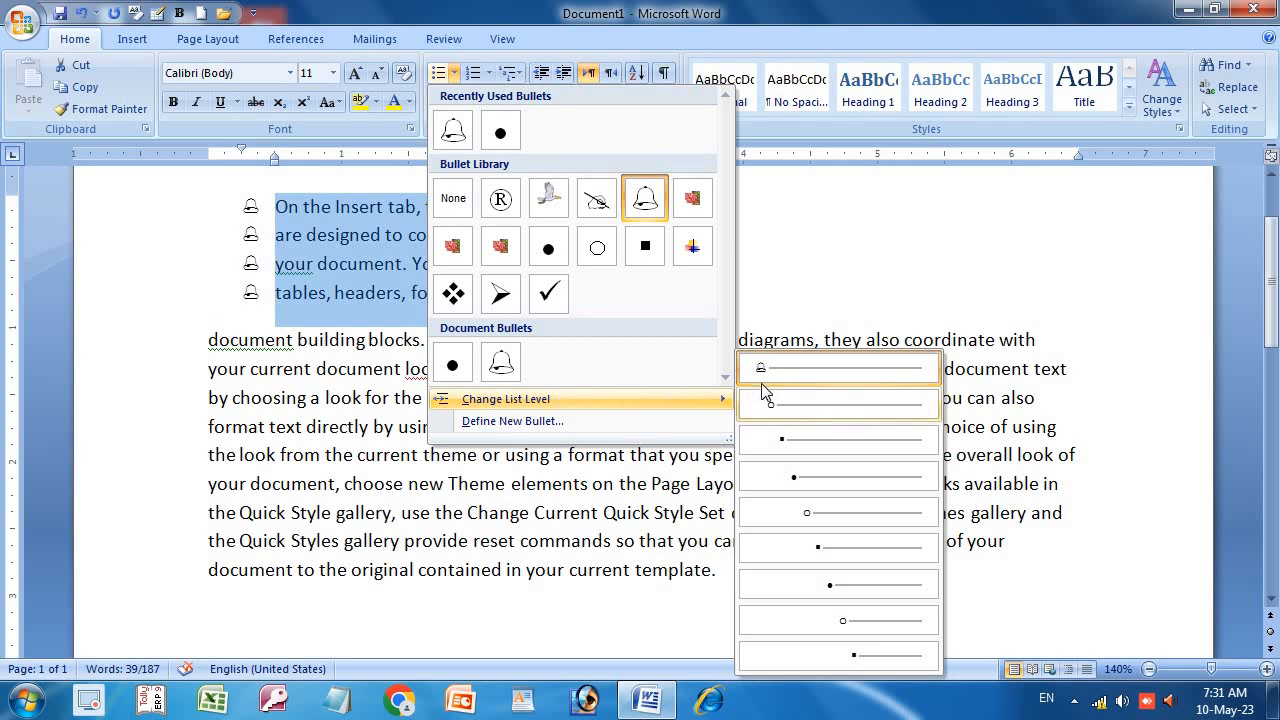
click(818, 509)
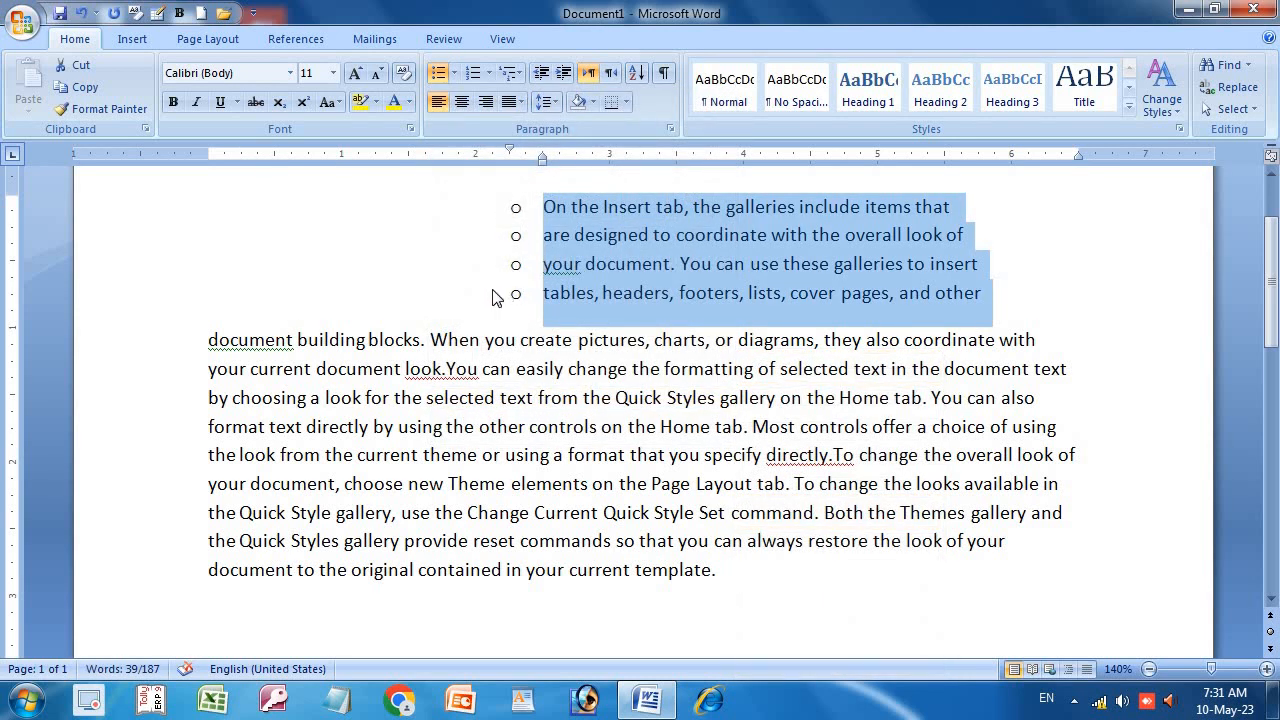
click(454, 73)
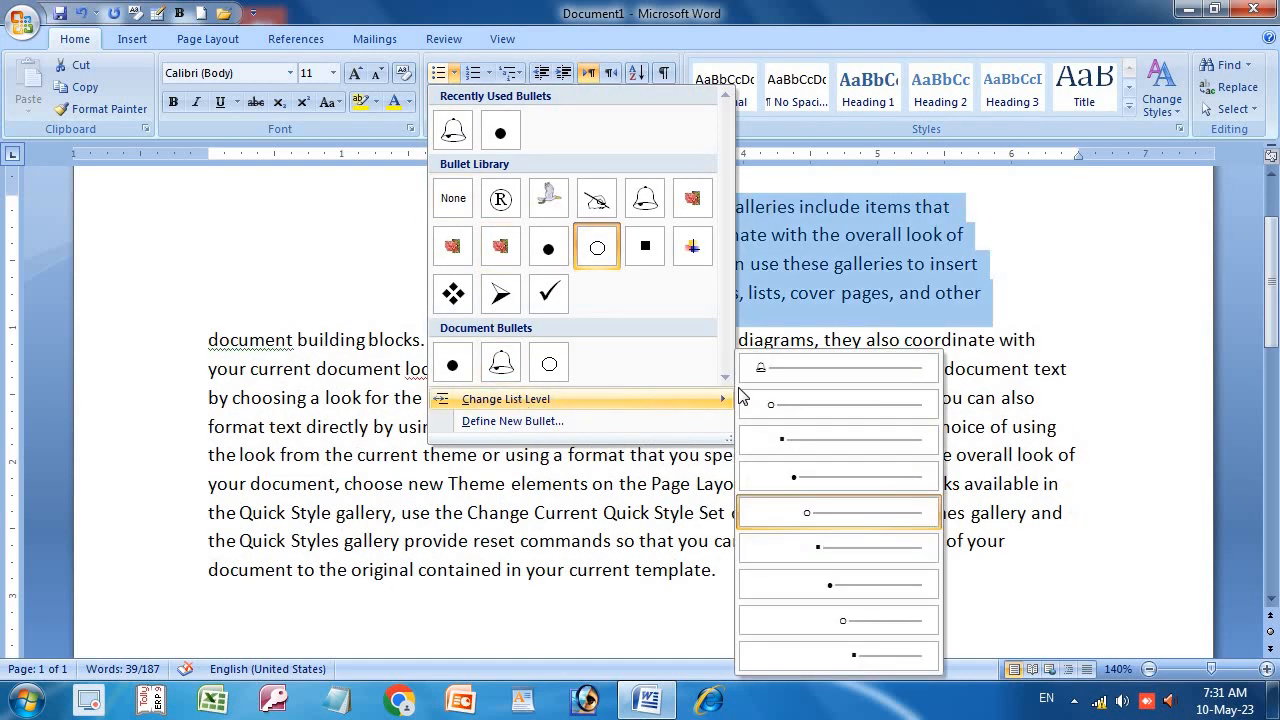
click(800, 378)
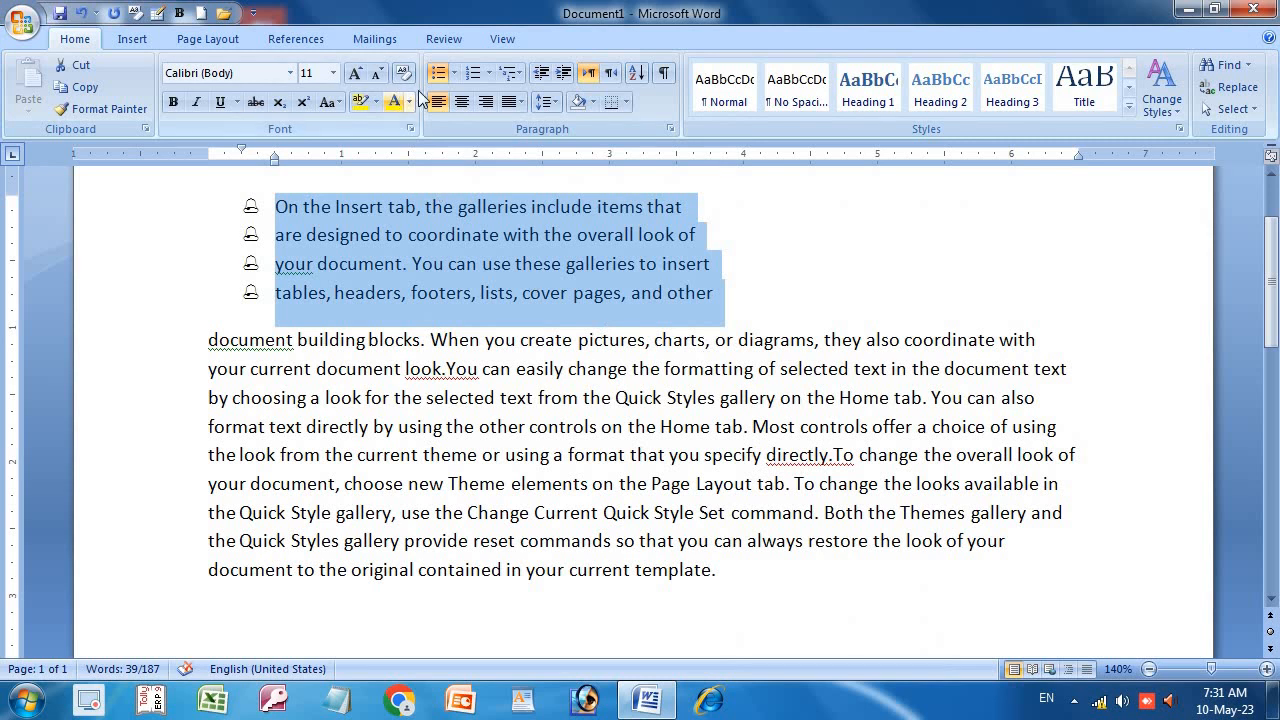
Step: Demote the bell-bulleted lines to the second list level and bring them back to the first level
click(454, 73)
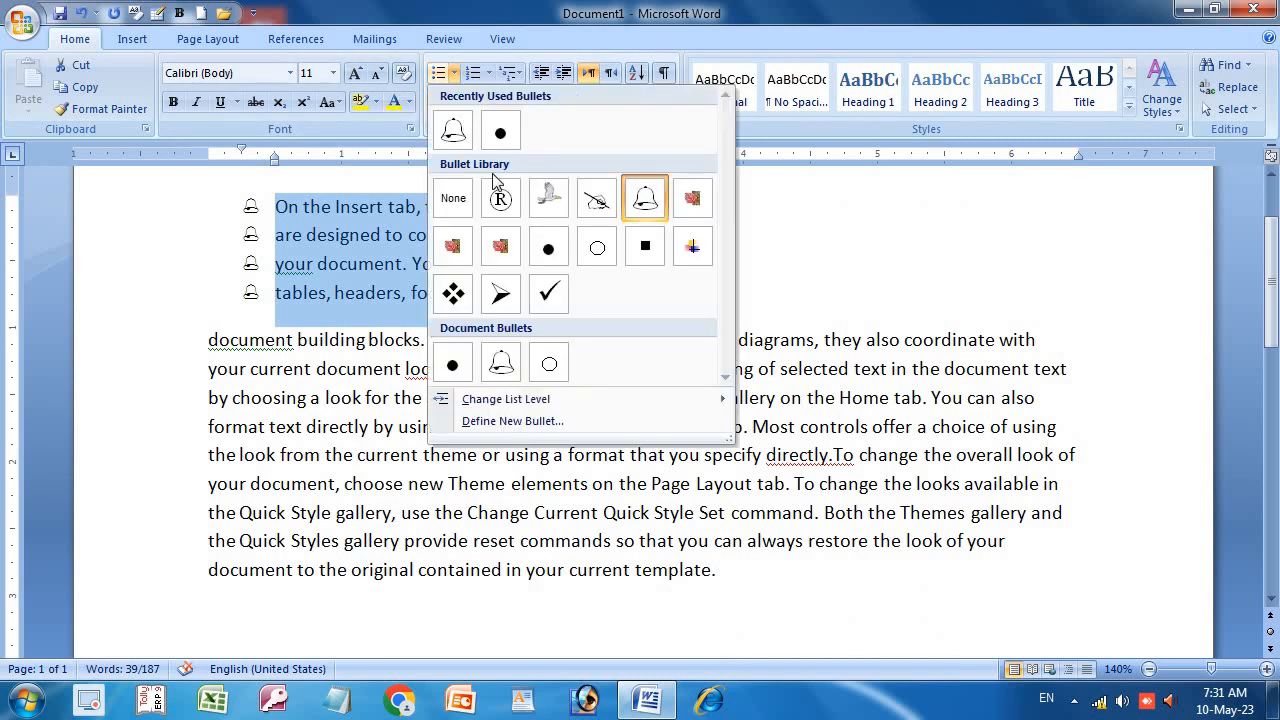
mouse_move(519, 400)
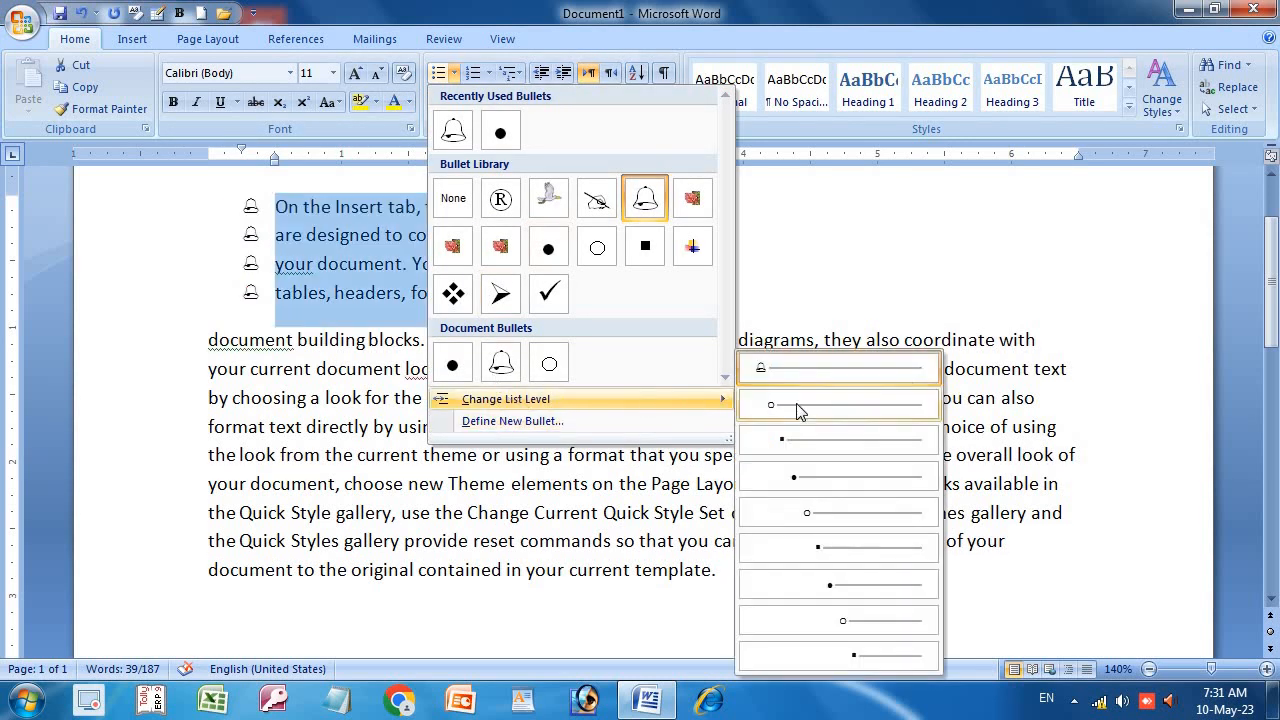
click(800, 406)
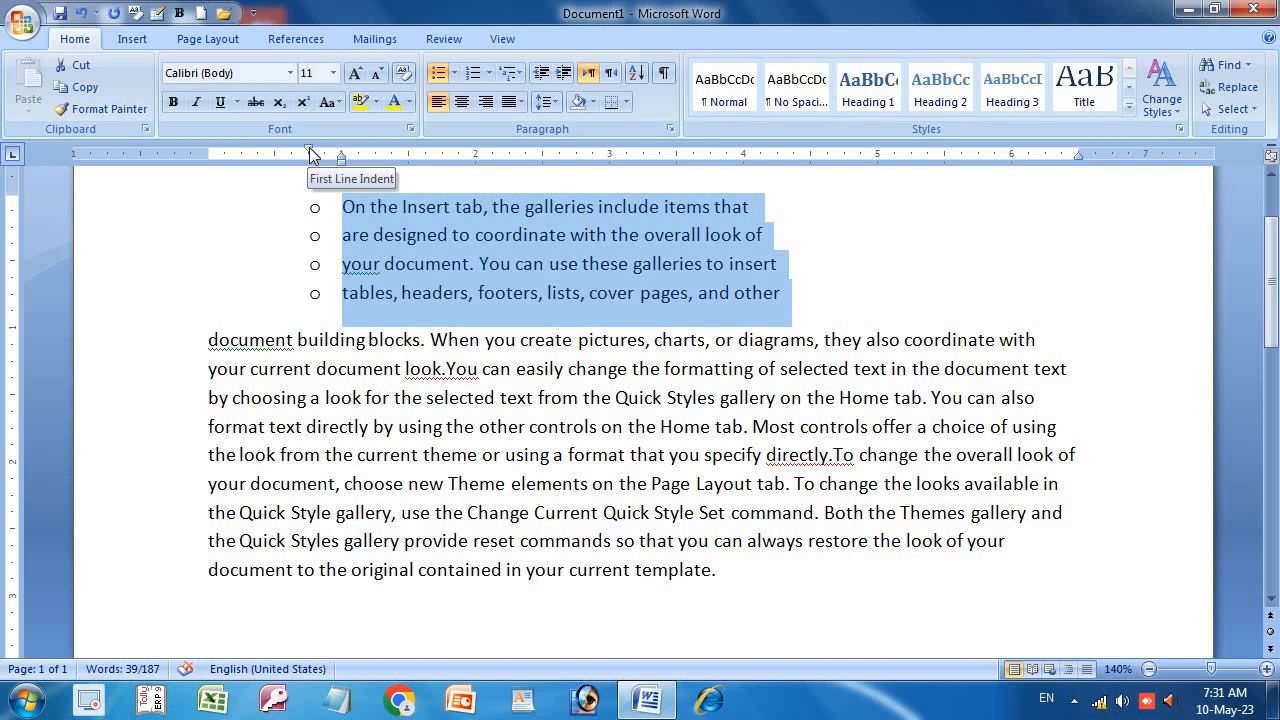
click(453, 74)
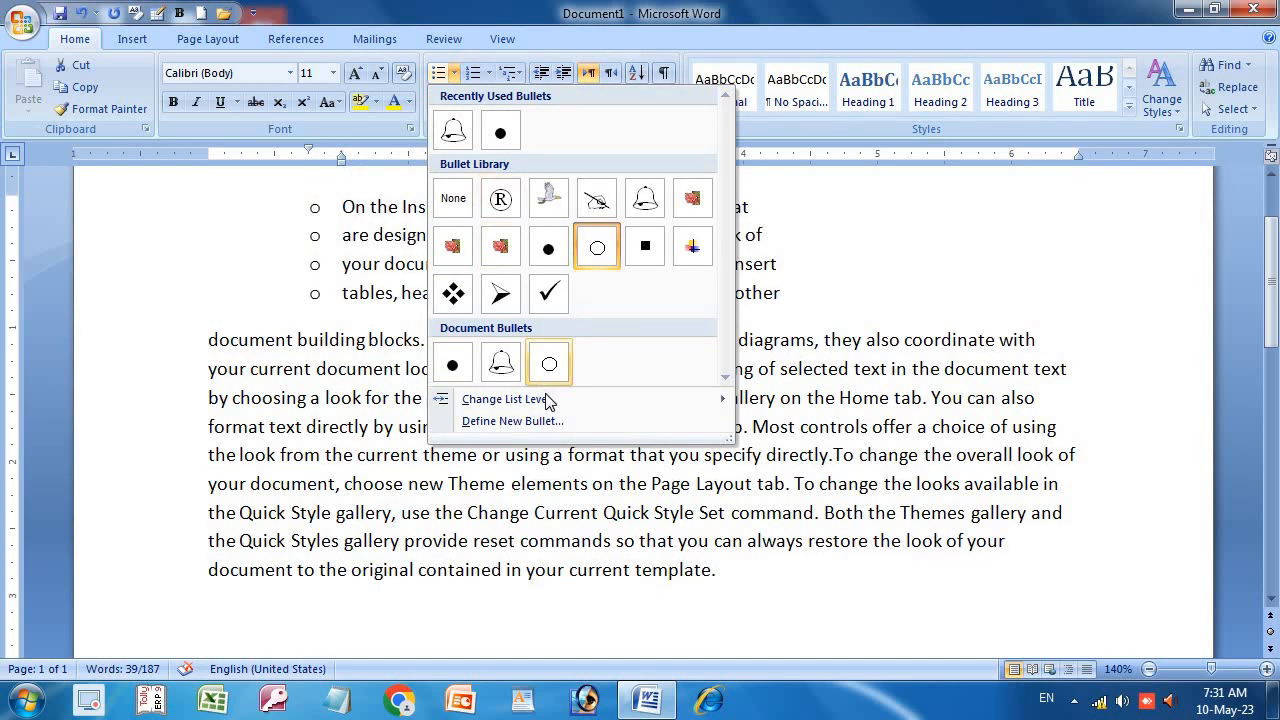
mouse_move(543, 399)
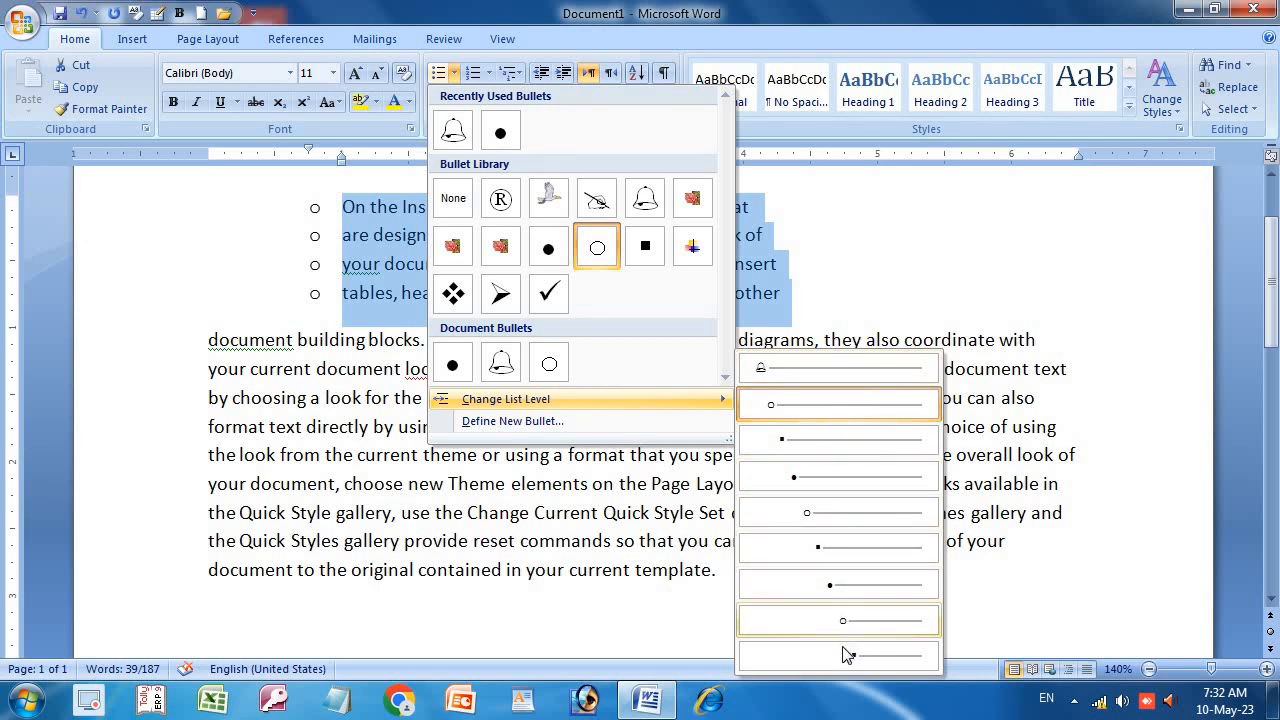
click(796, 375)
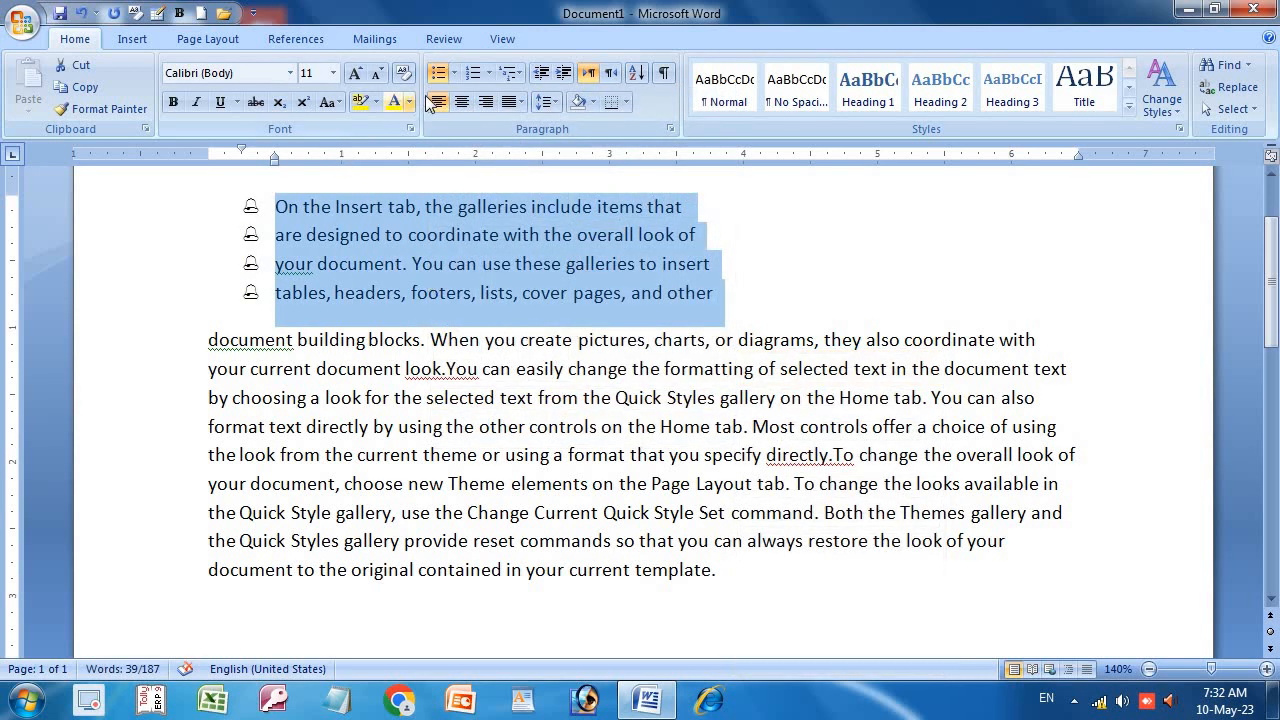
Step: Change the bullets of the four selected lines to the four-diamond symbol and then to hollow circles
click(453, 73)
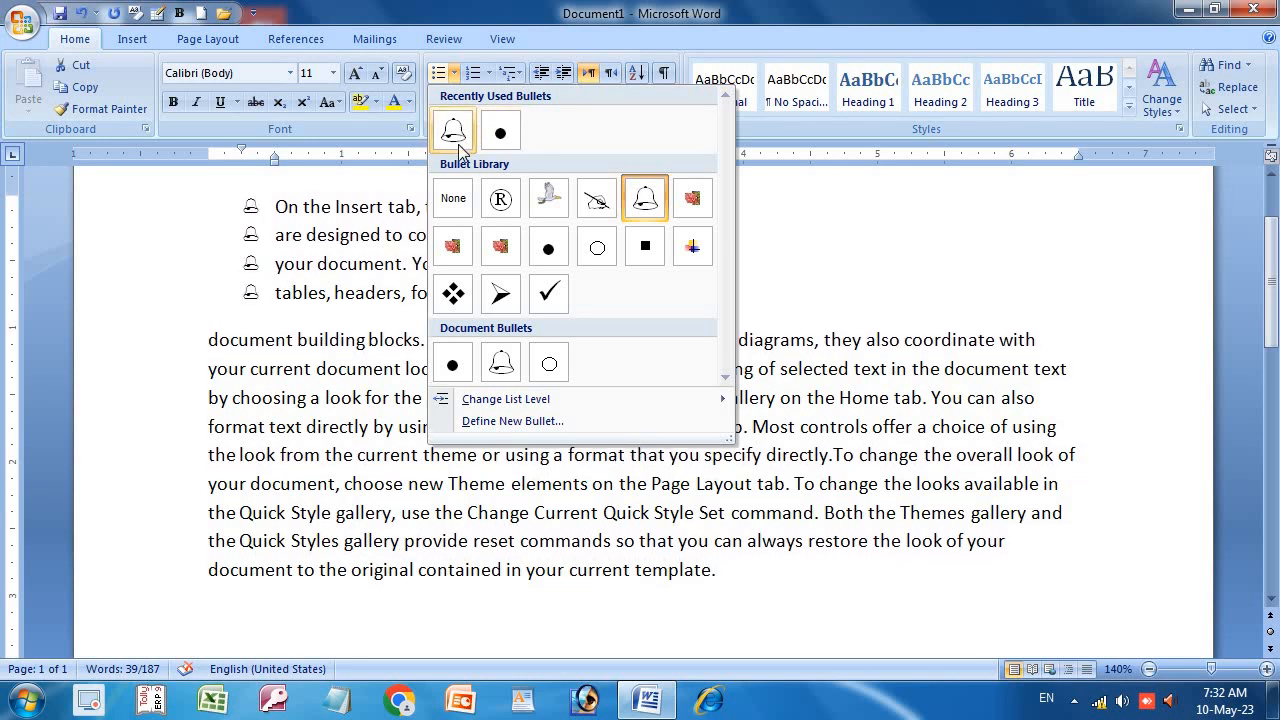
click(452, 296)
click(454, 75)
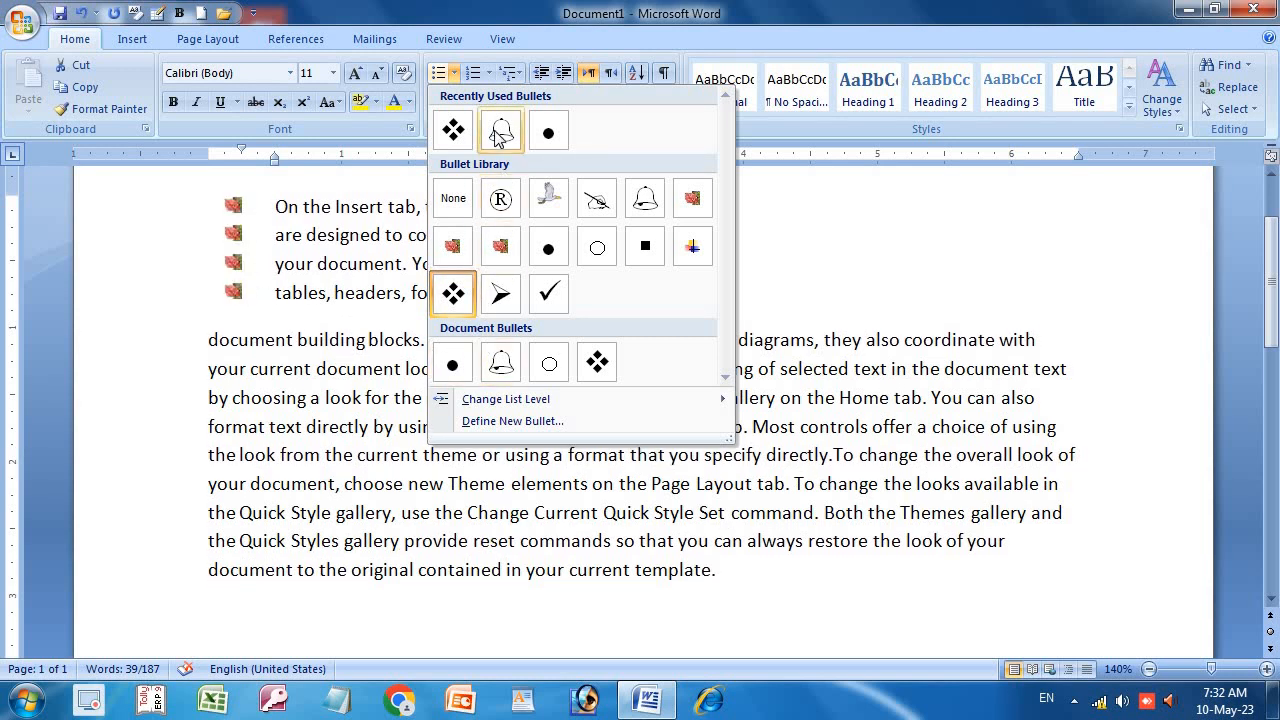
click(550, 364)
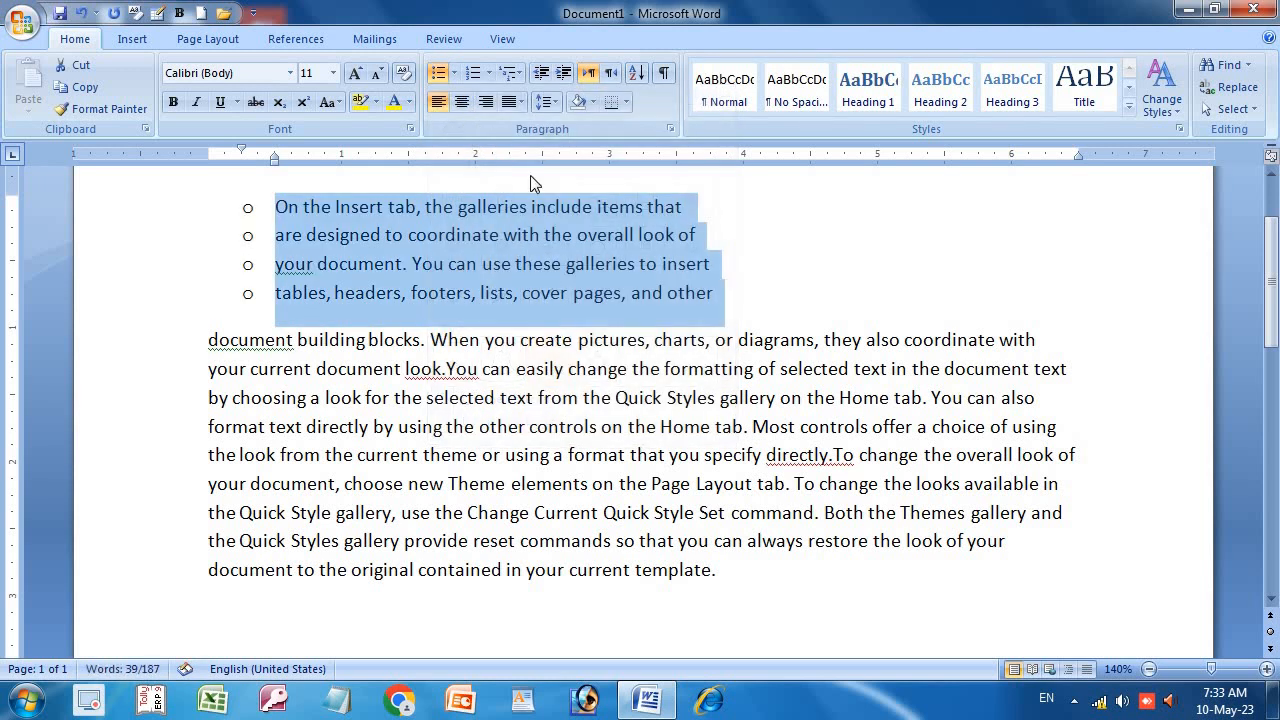
Step: Demote the four hollow-circle bulleted lines to the ninth, deepest list level
click(454, 73)
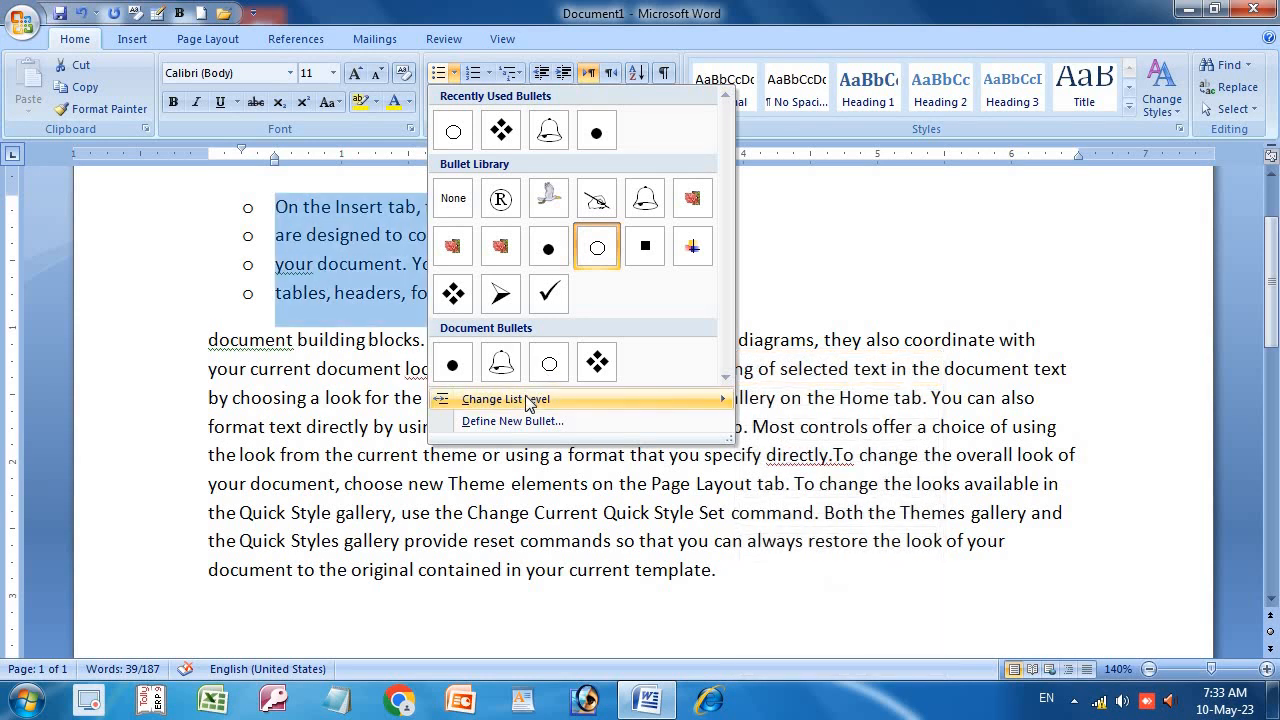
mouse_move(530, 400)
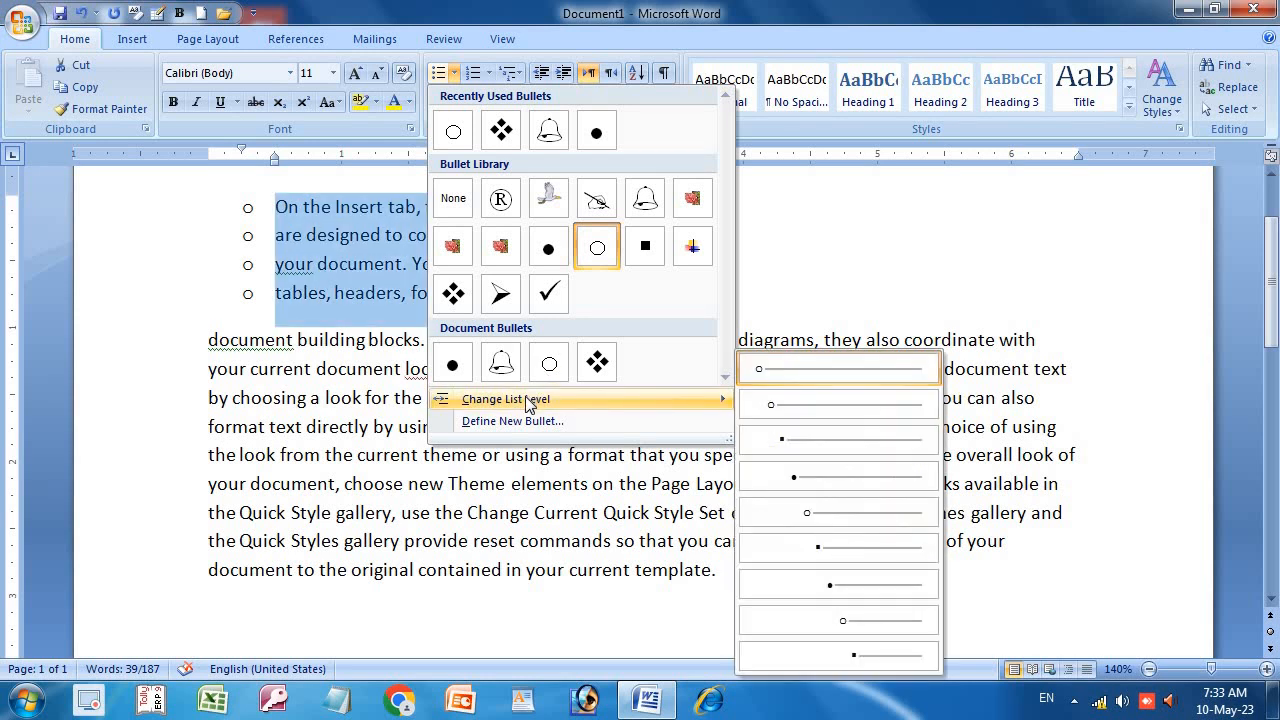
click(853, 655)
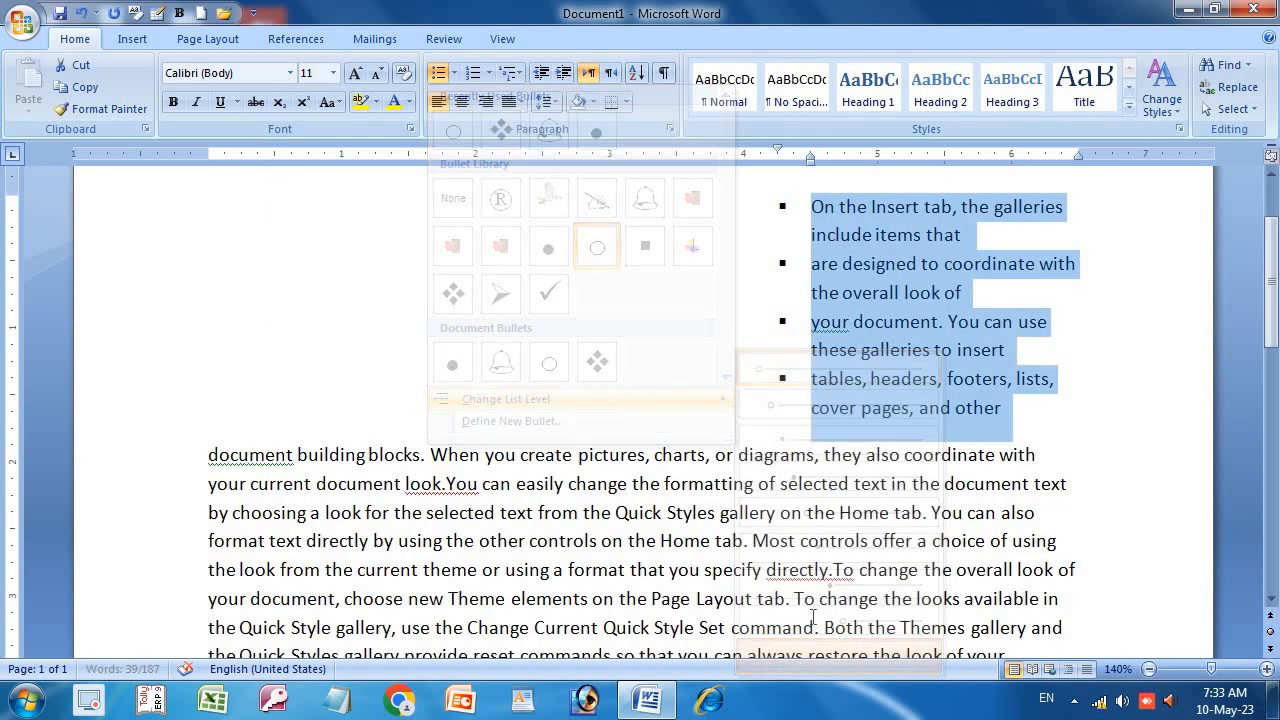
Step: Restyle the ninth-level lines with square bullets, four-diamond bullets and finally solid round bullets
click(454, 76)
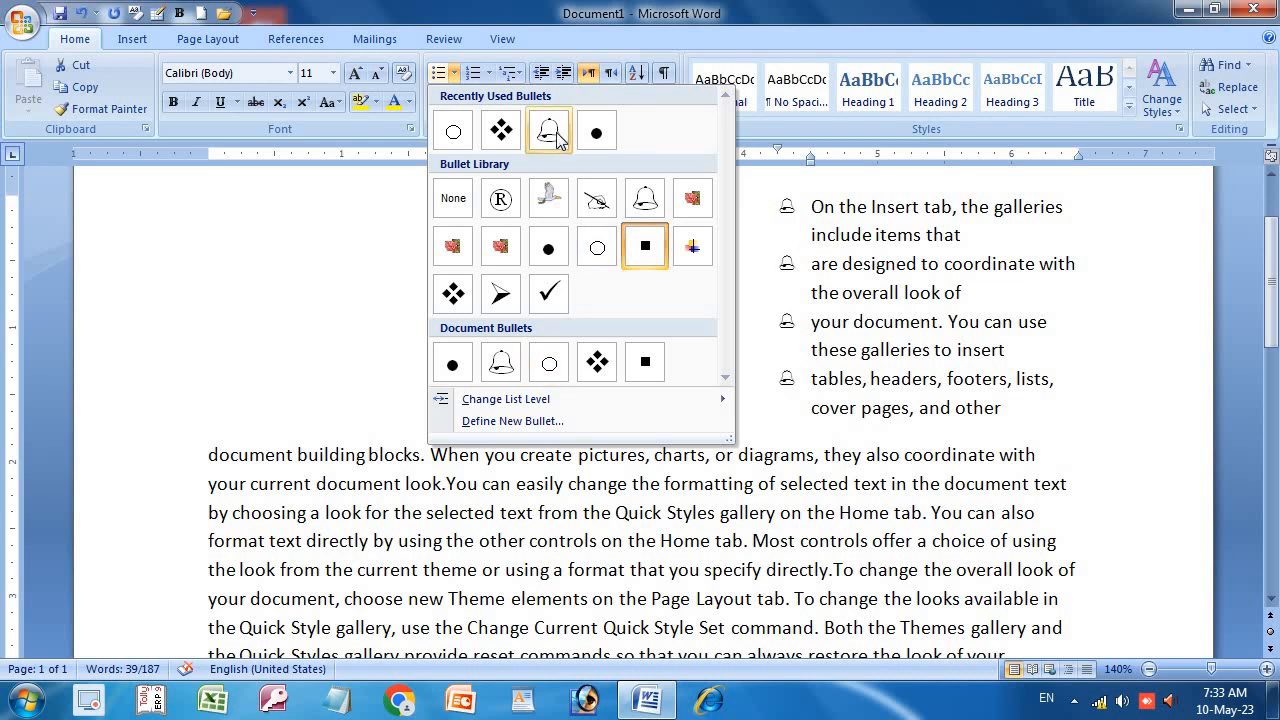
click(630, 370)
click(453, 73)
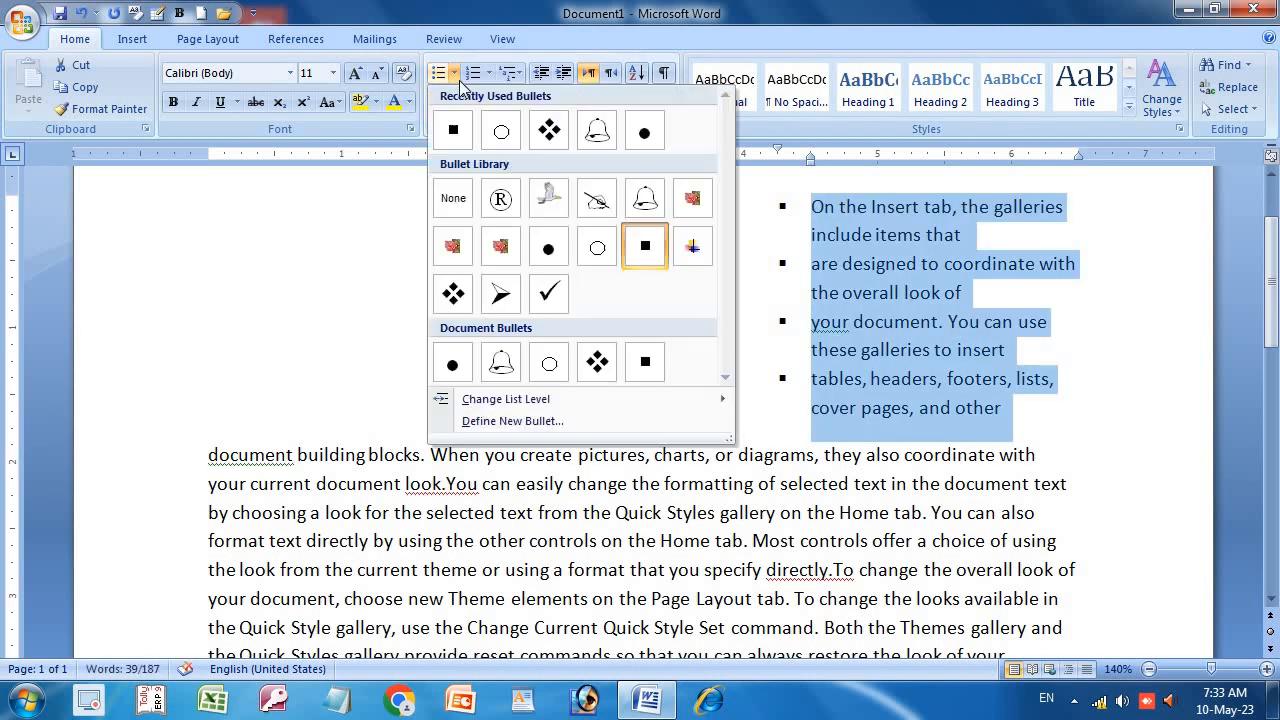
click(588, 345)
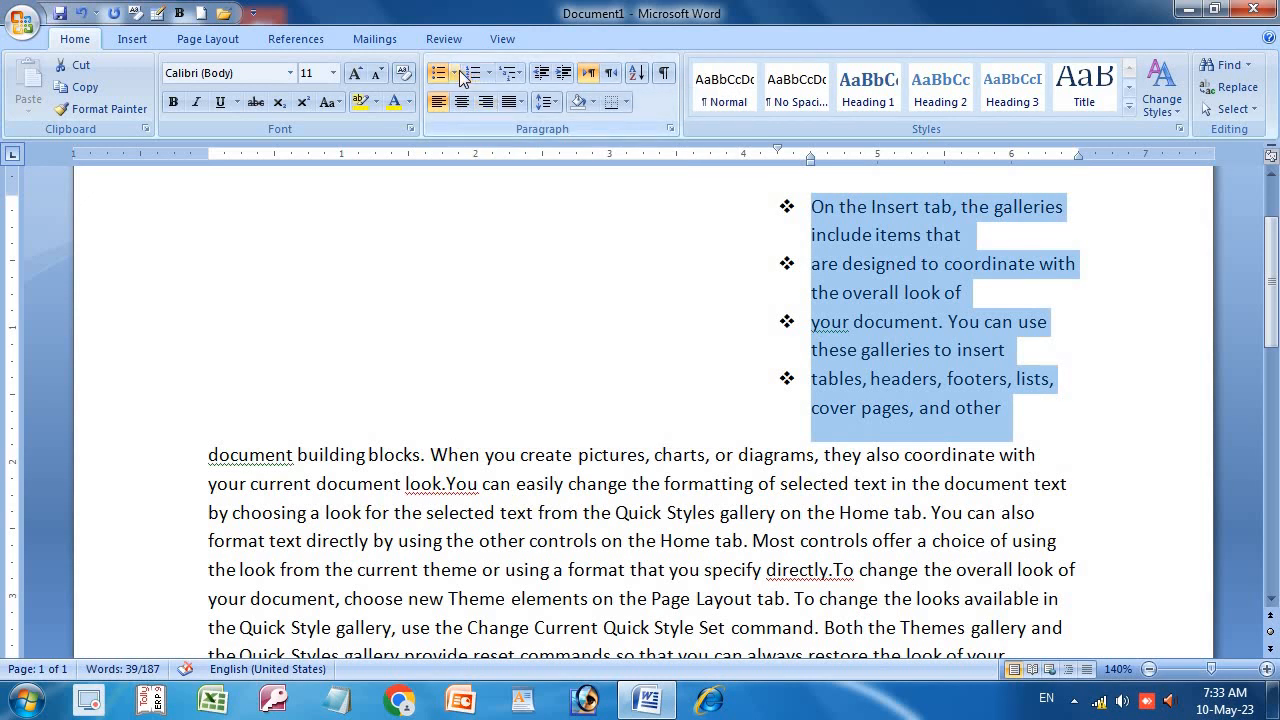
click(458, 74)
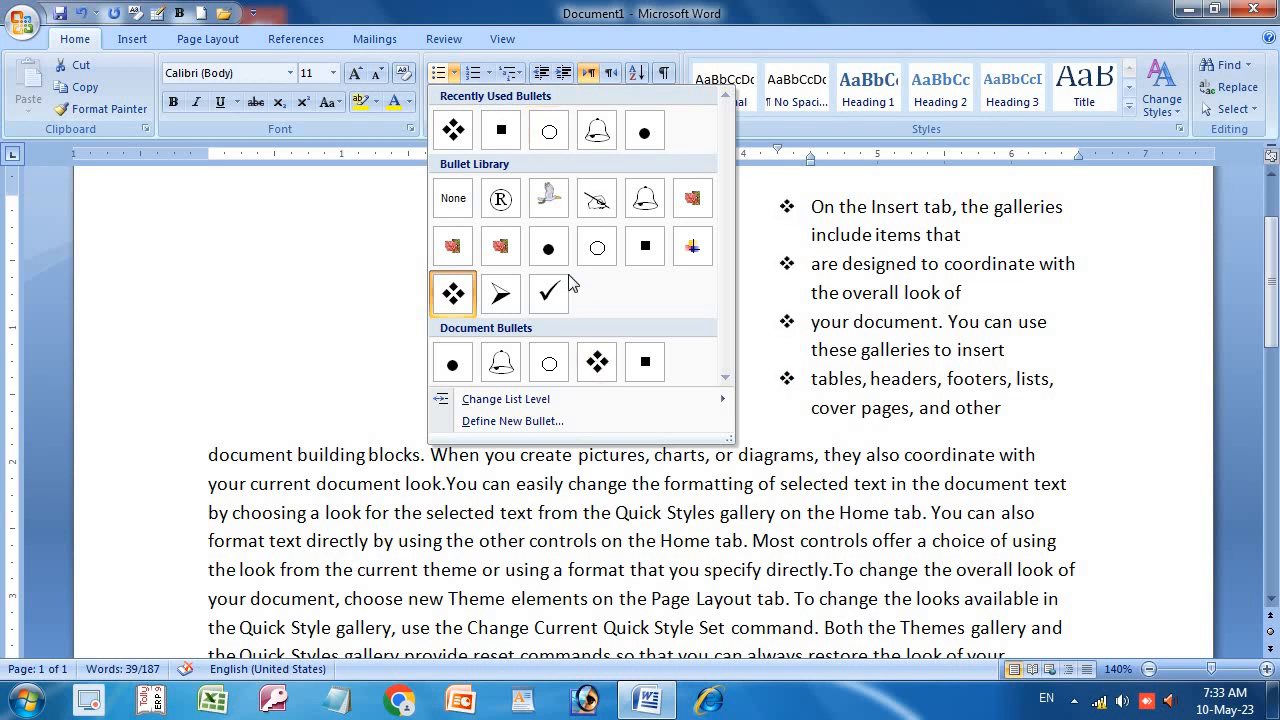
click(452, 362)
Step: Return the four bulleted lines from the ninth list level to the first level
click(454, 74)
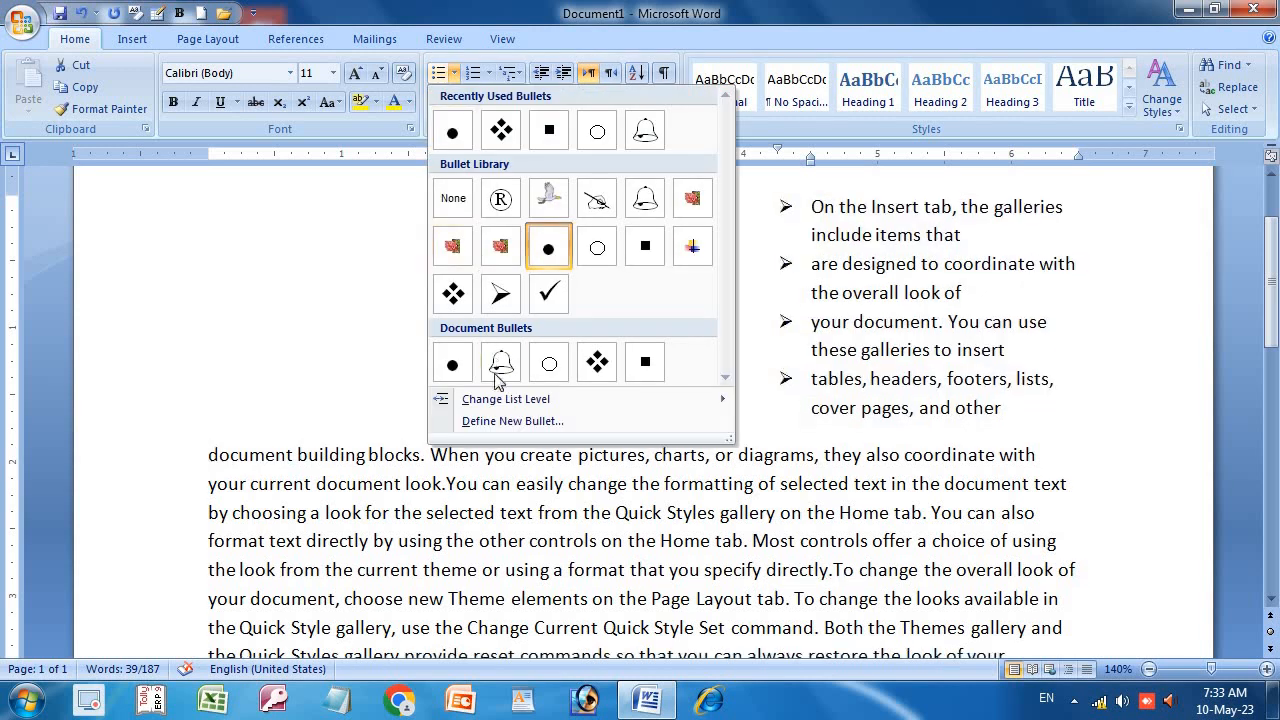
mouse_move(533, 404)
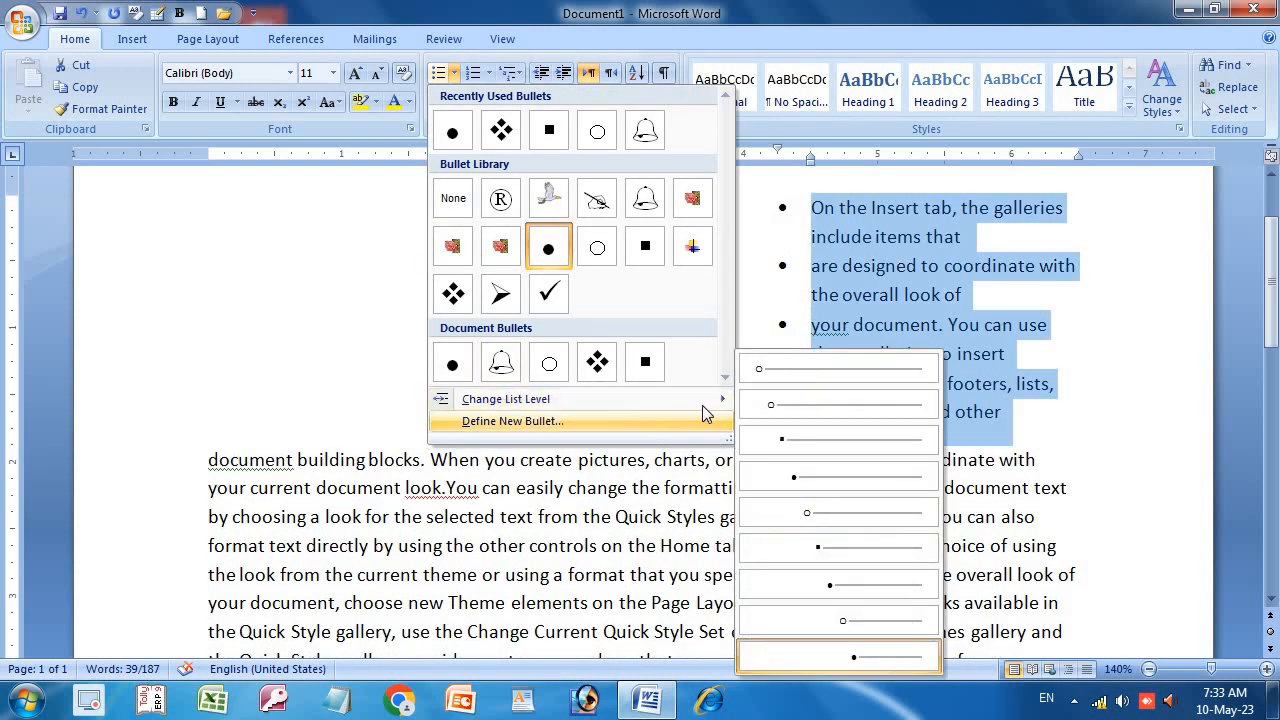
click(766, 368)
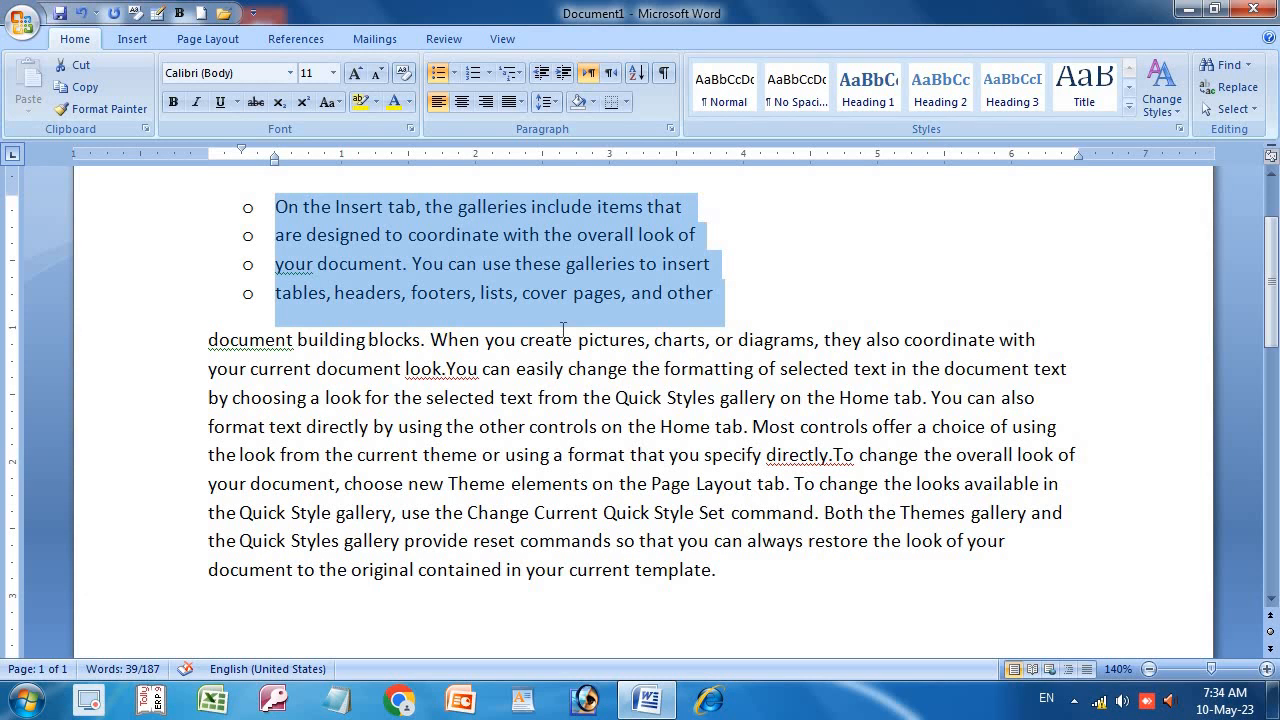
Step: Start defining a new bullet for the four selected lines and view the bullet's font settings without changing them
click(454, 73)
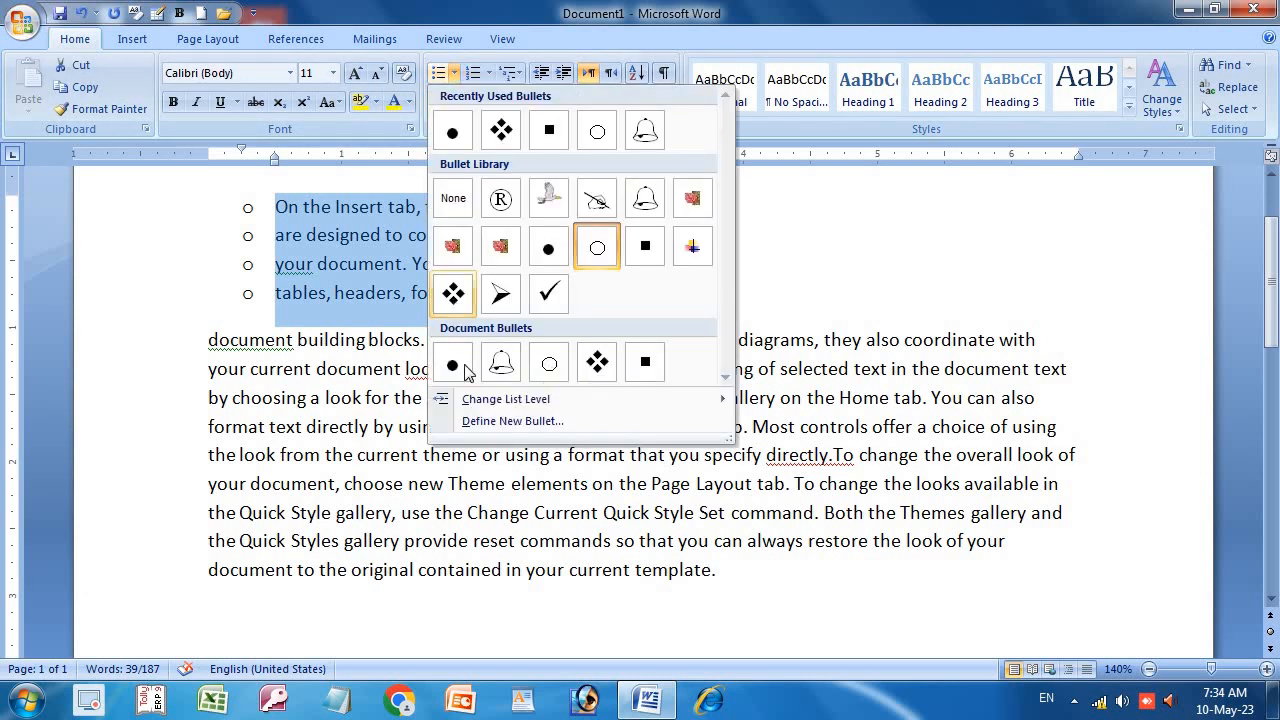
mouse_move(472, 400)
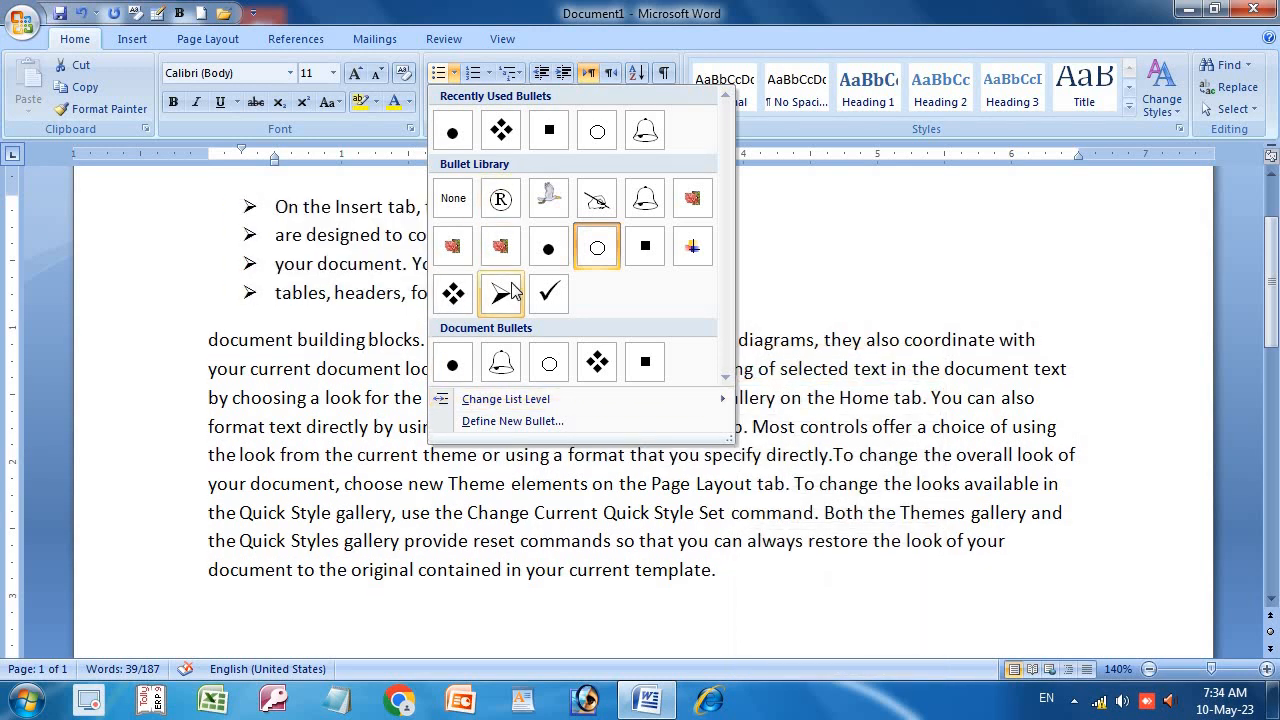
mouse_move(524, 401)
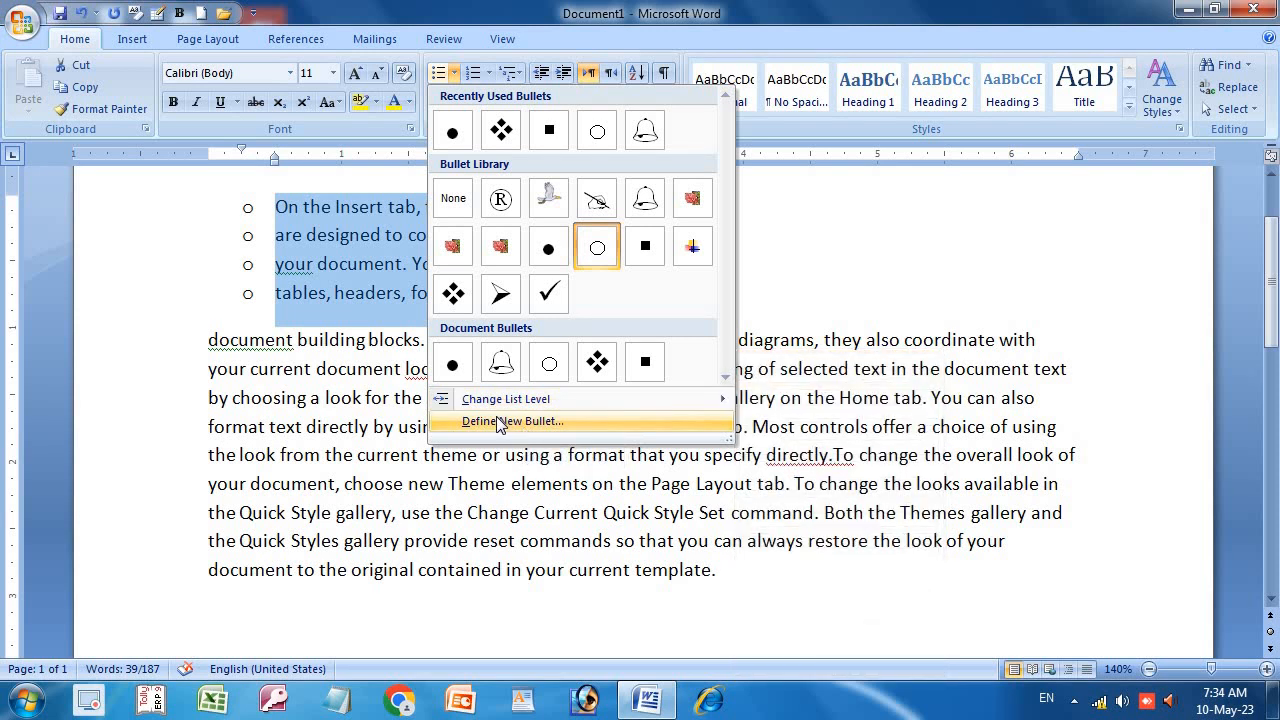
click(498, 421)
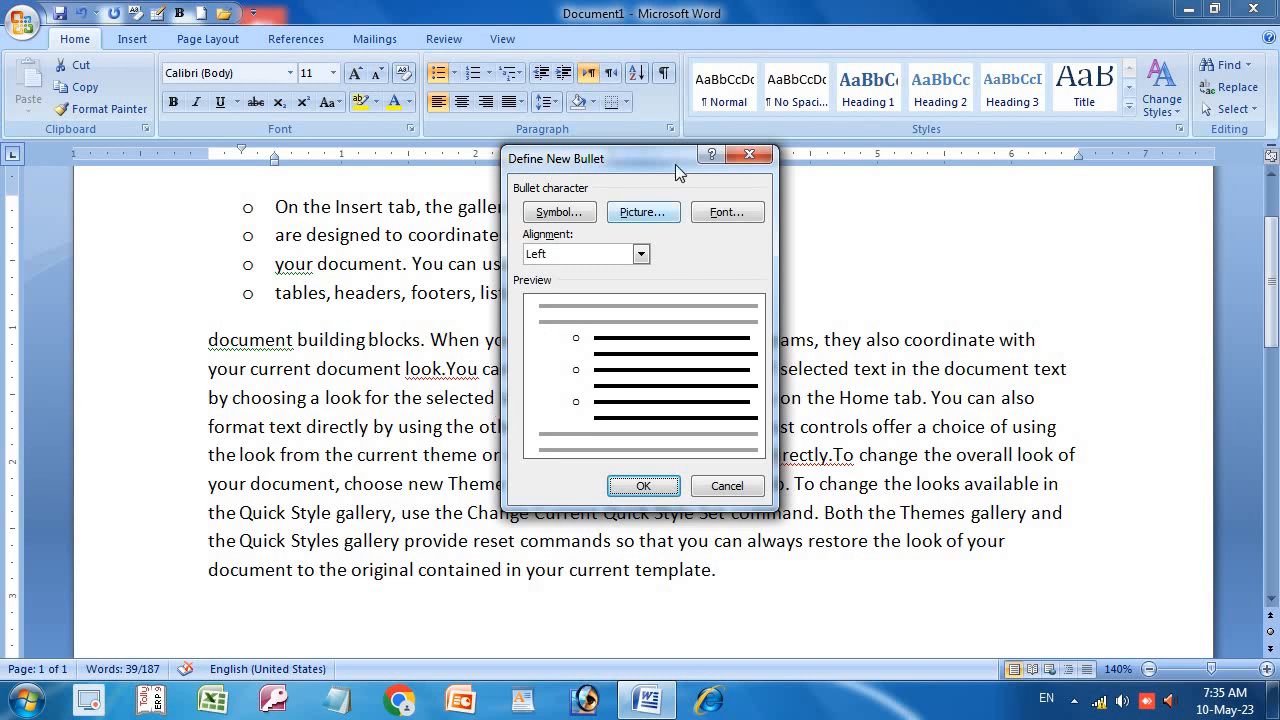
drag(717, 150, 785, 228)
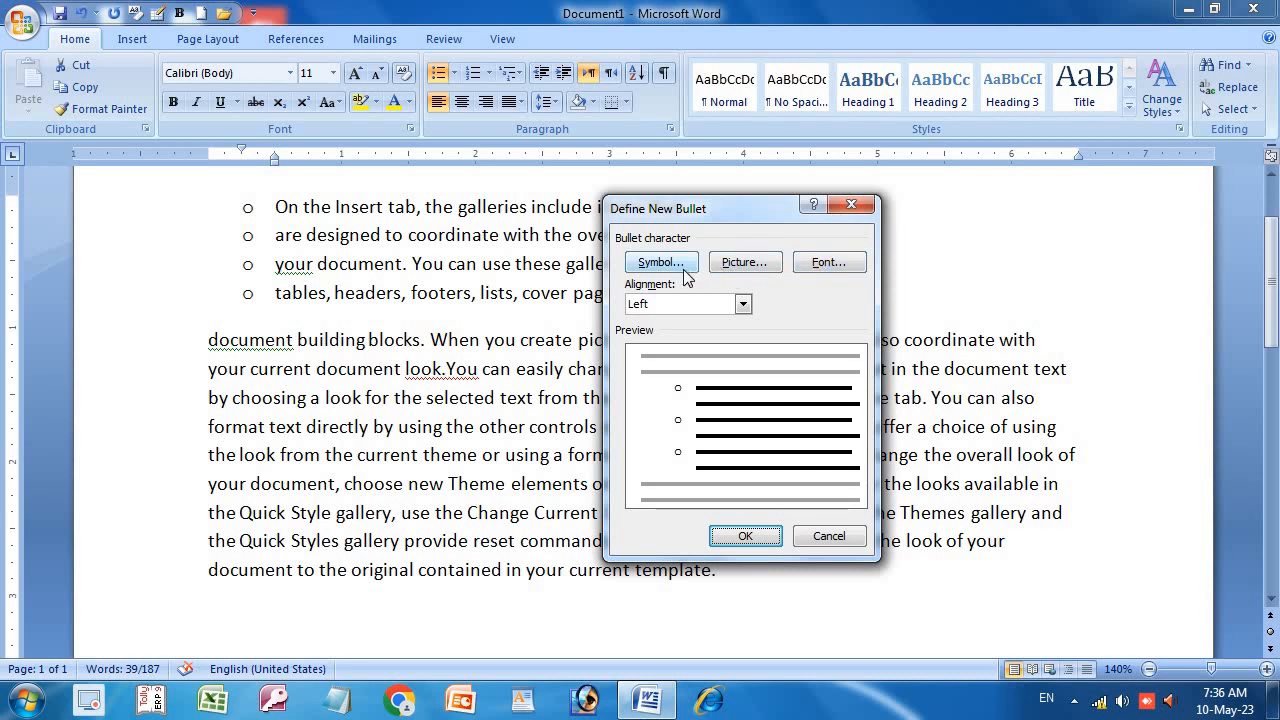
click(800, 266)
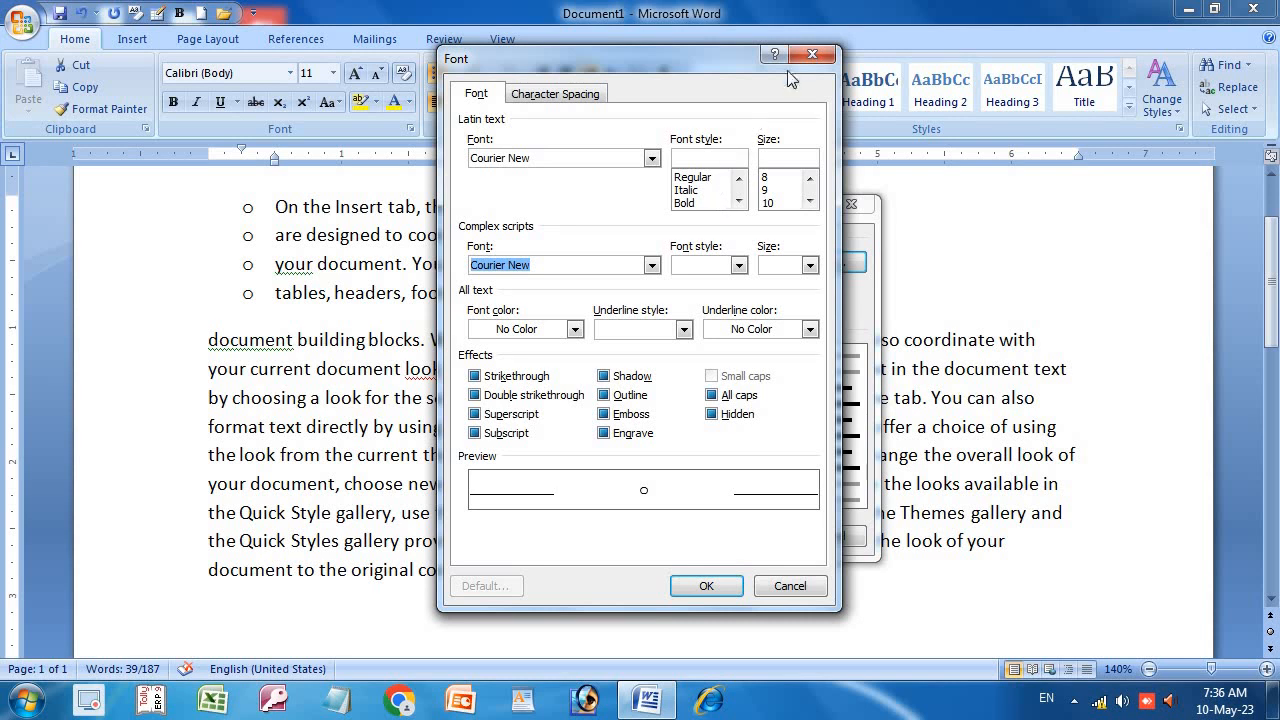
click(811, 55)
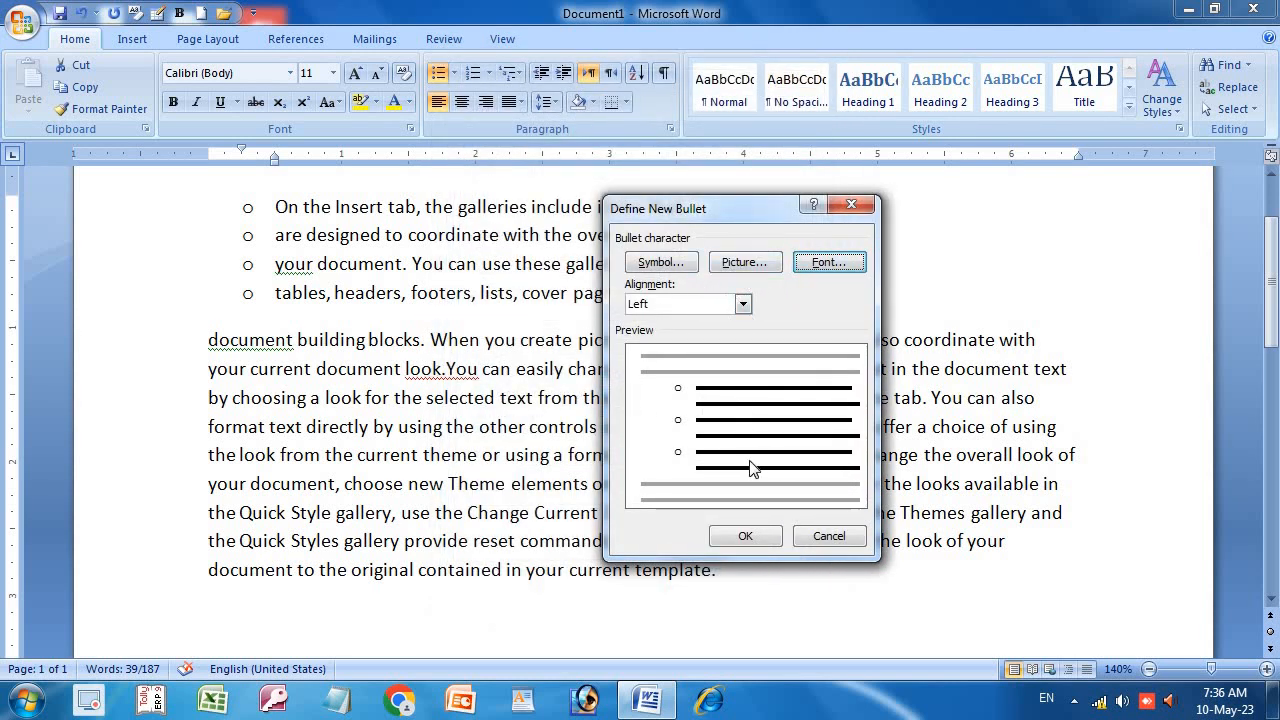
Step: Use the Courier New lowercase letter d as the new bullet symbol for the four selected lines
click(664, 263)
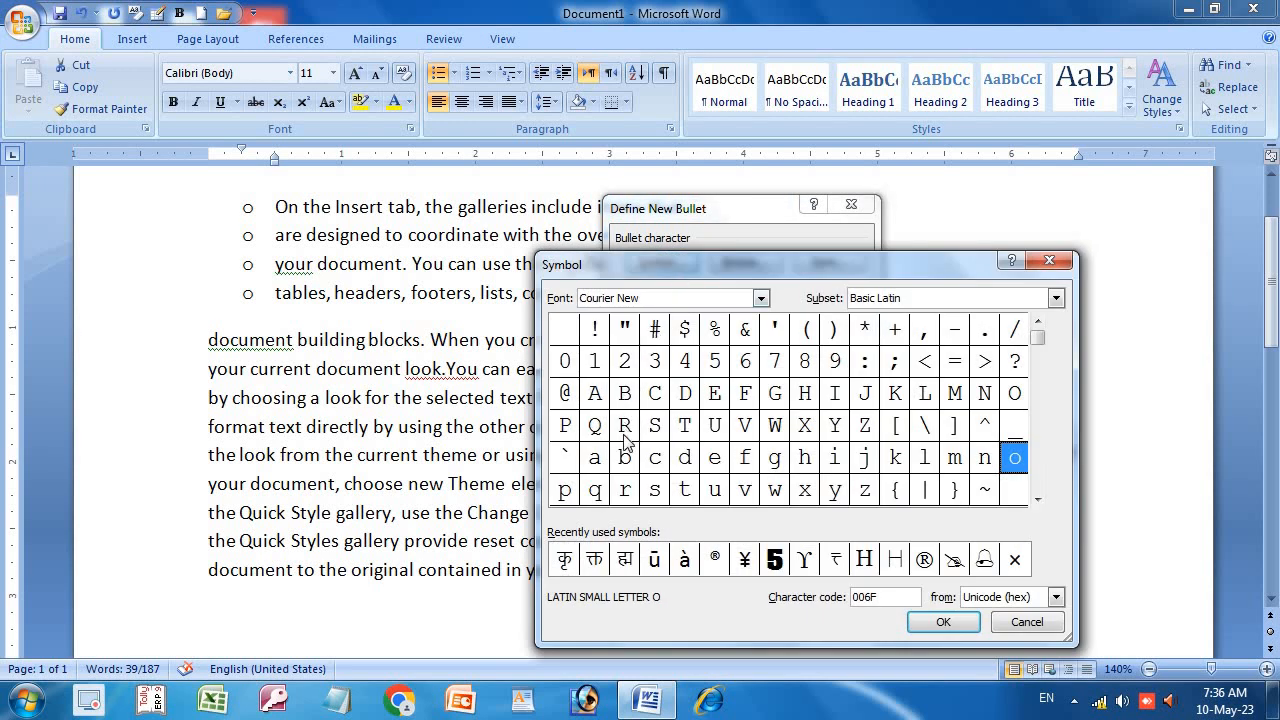
click(686, 458)
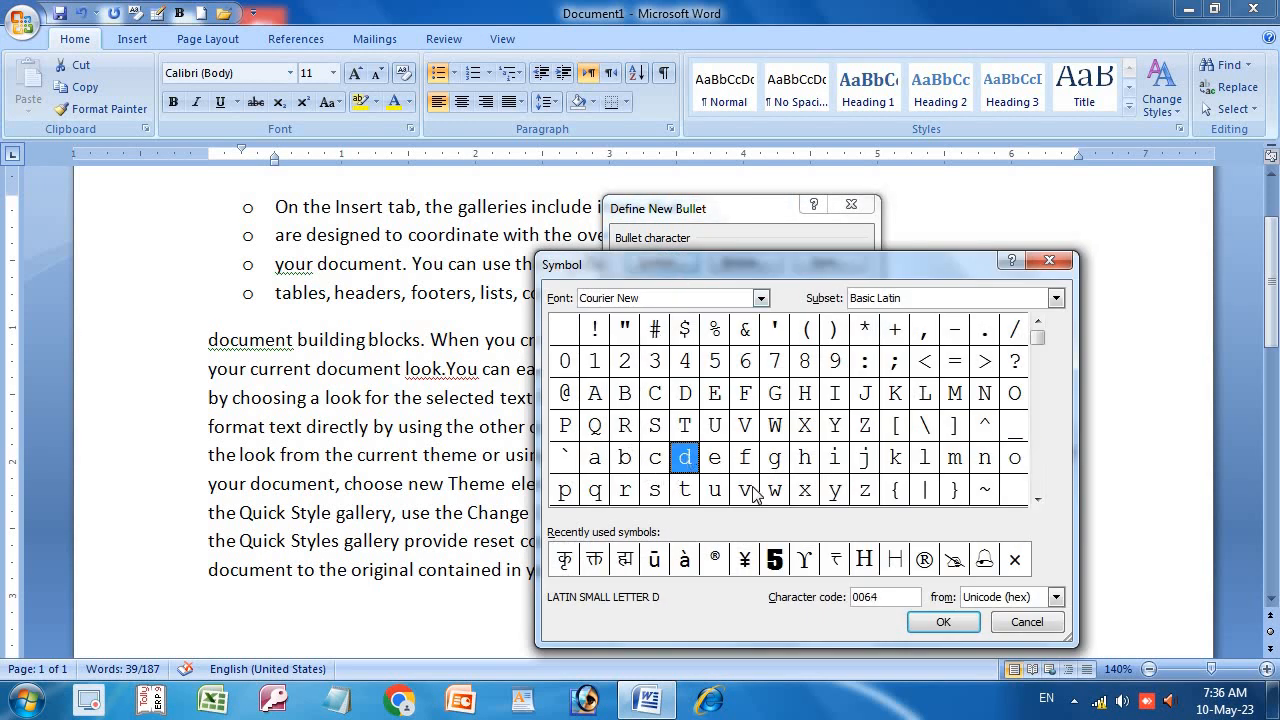
click(944, 621)
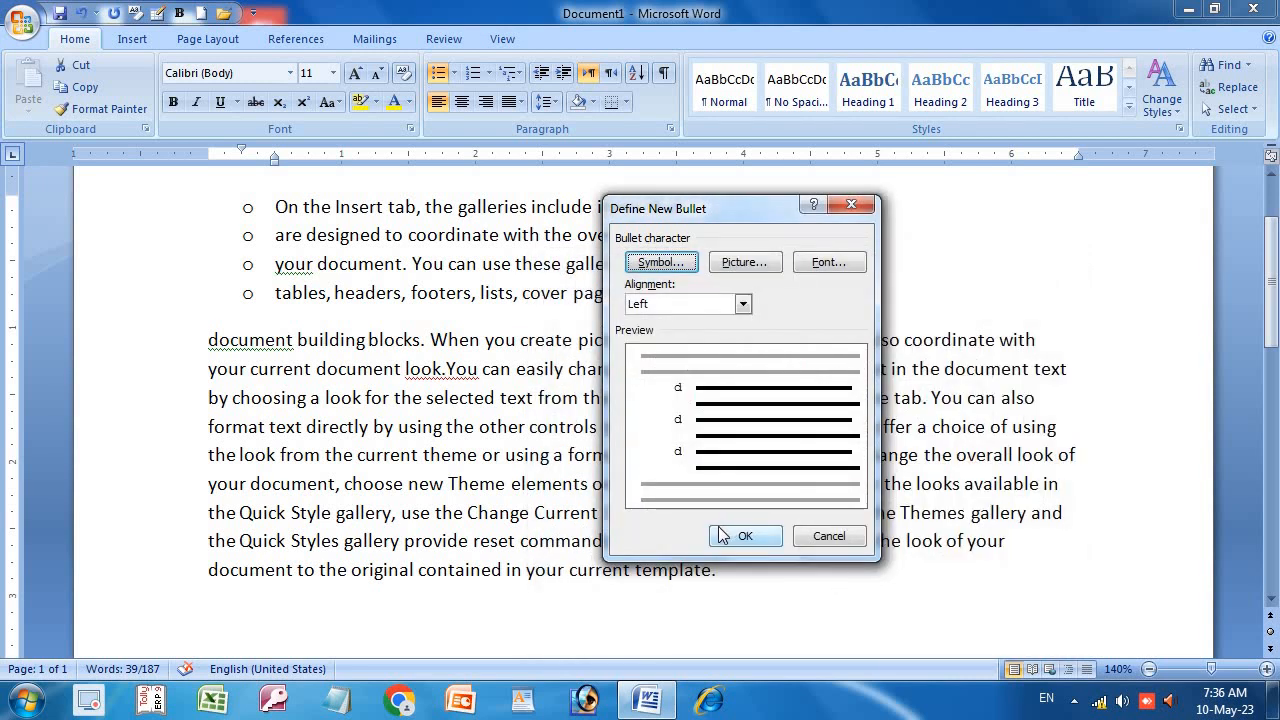
click(724, 532)
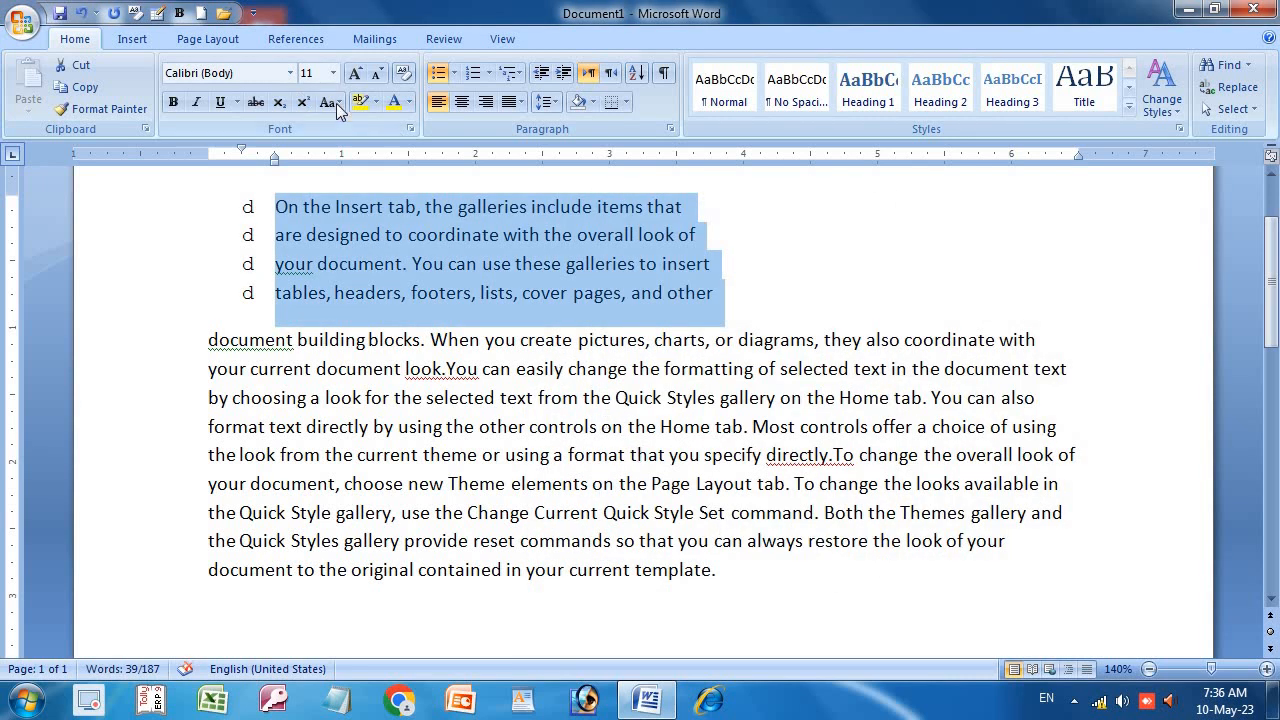
Step: Start defining another bullet and examine the Courier New symbols from Basic Latin through to Cyrillic
click(454, 73)
click(497, 422)
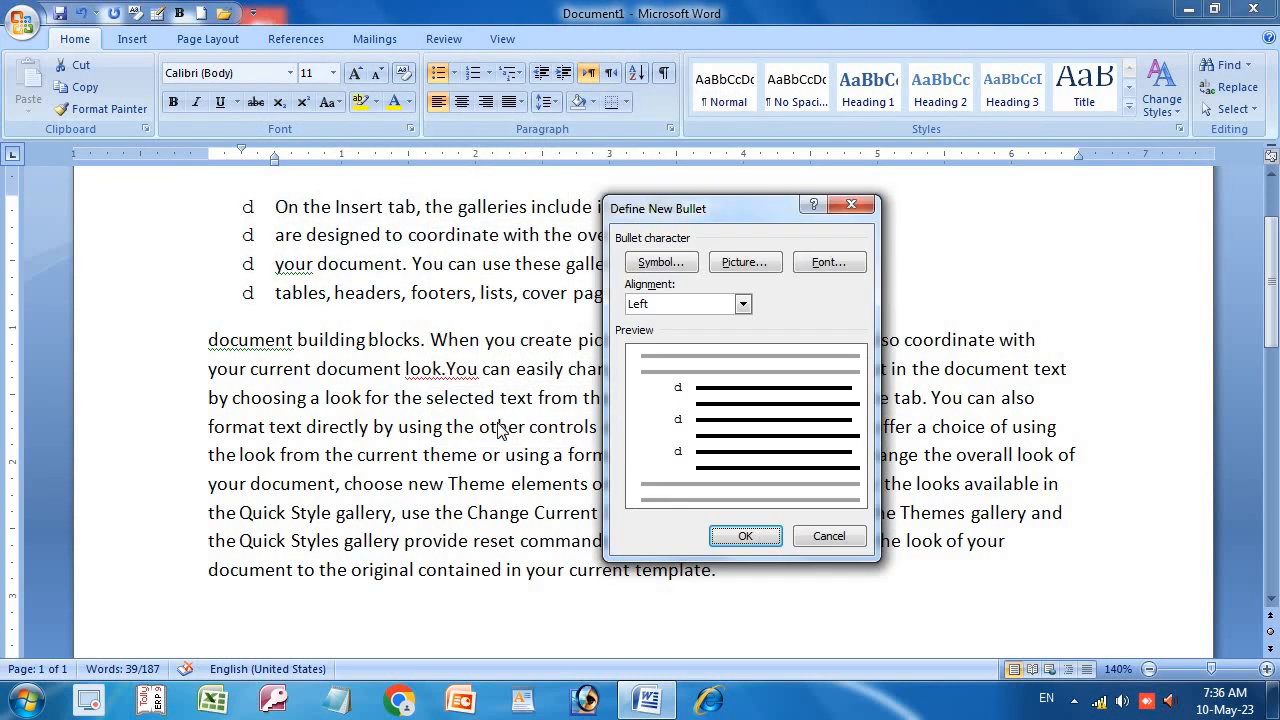
click(660, 262)
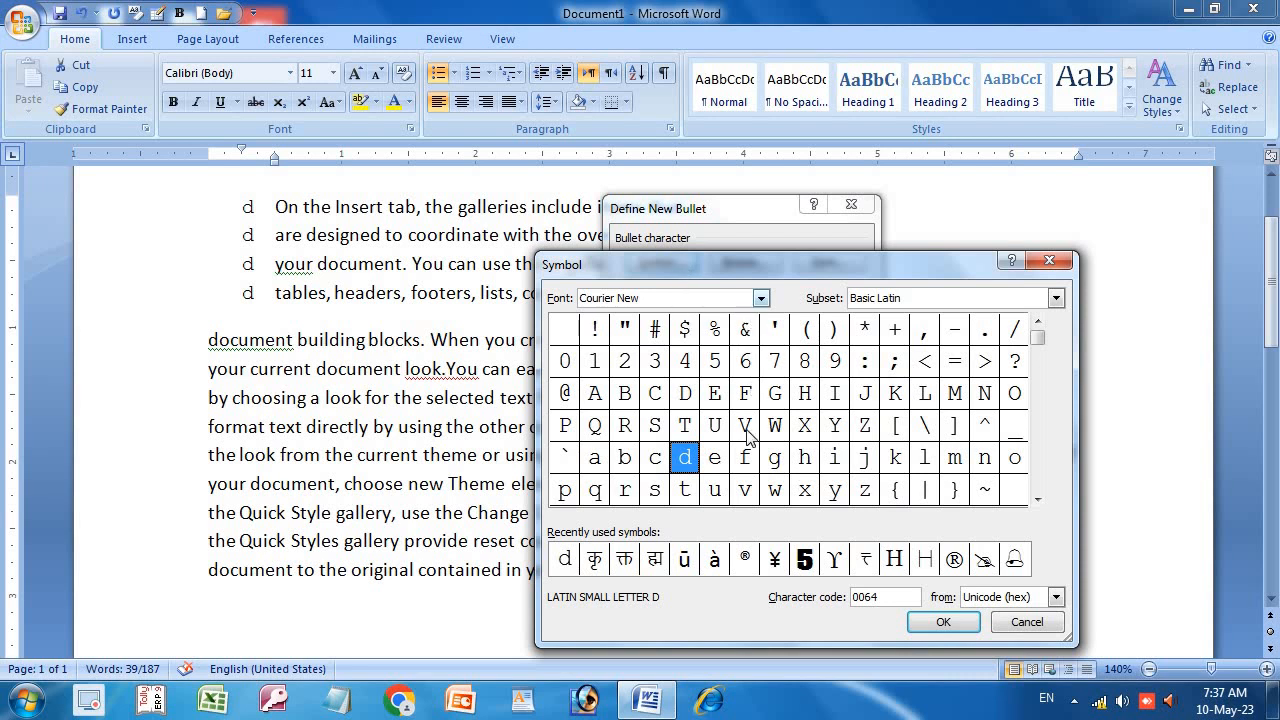
click(838, 456)
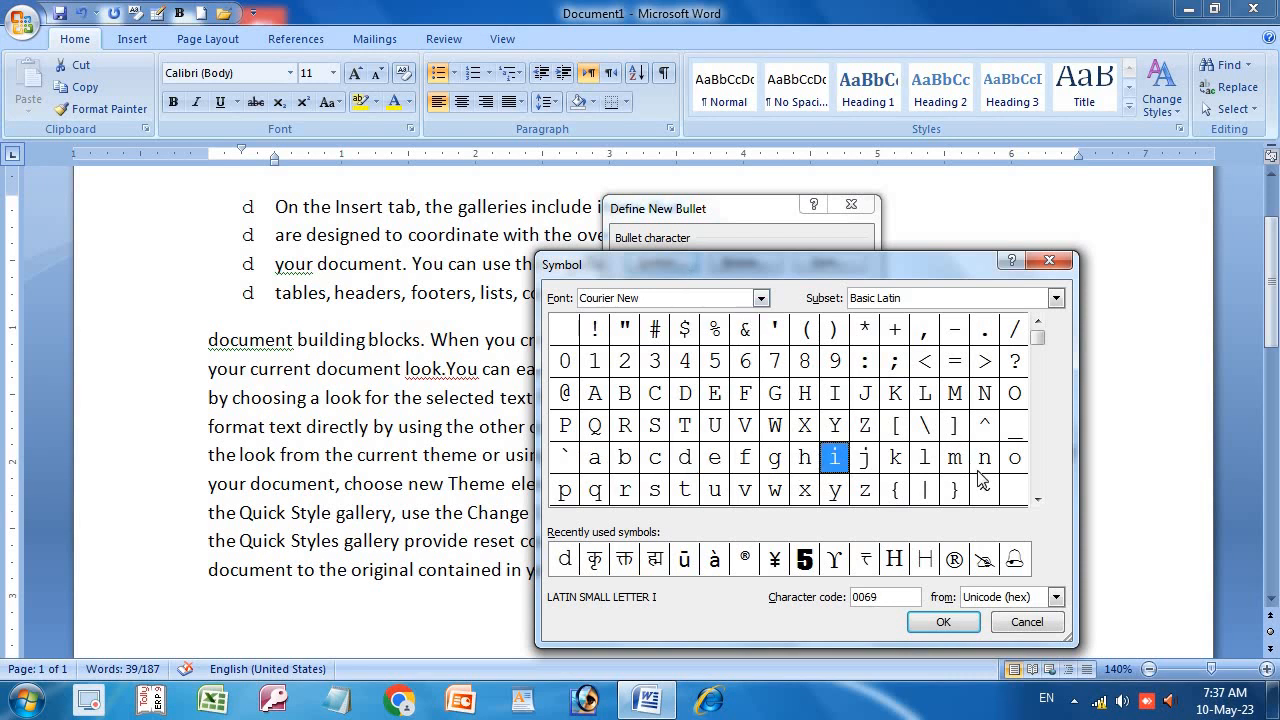
click(1038, 500)
click(1038, 500)
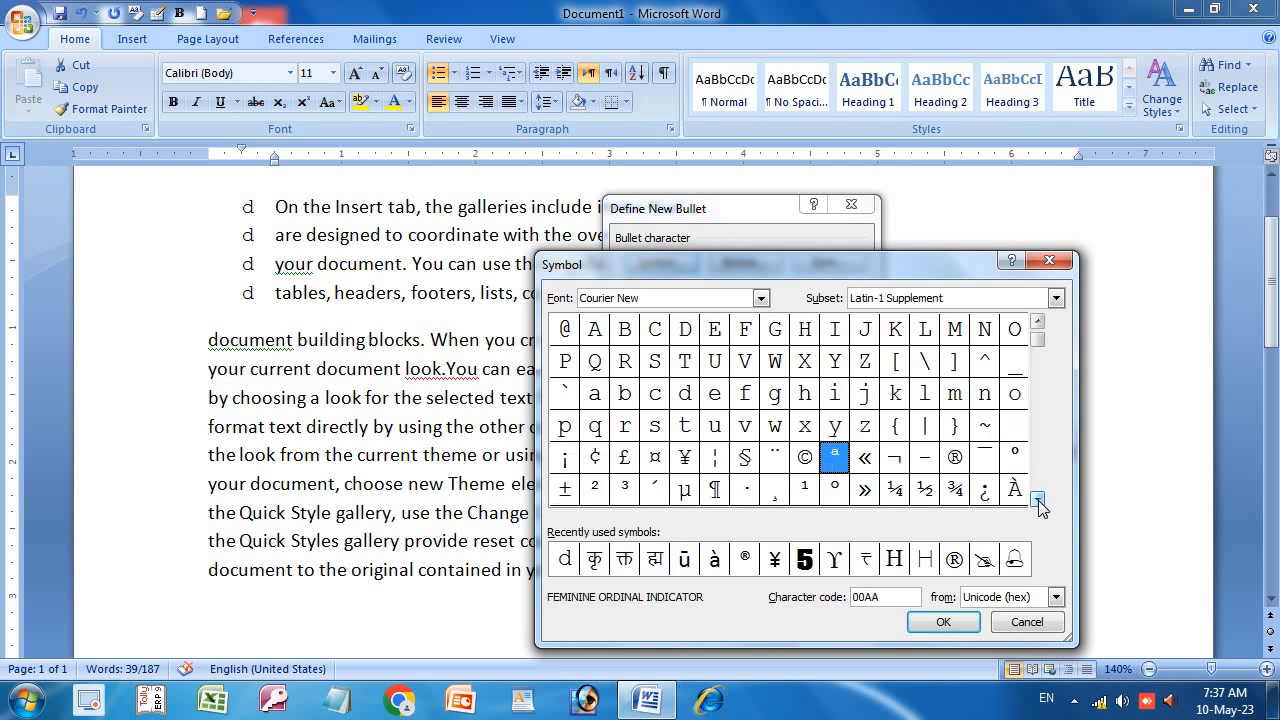
click(1038, 500)
click(1038, 500)
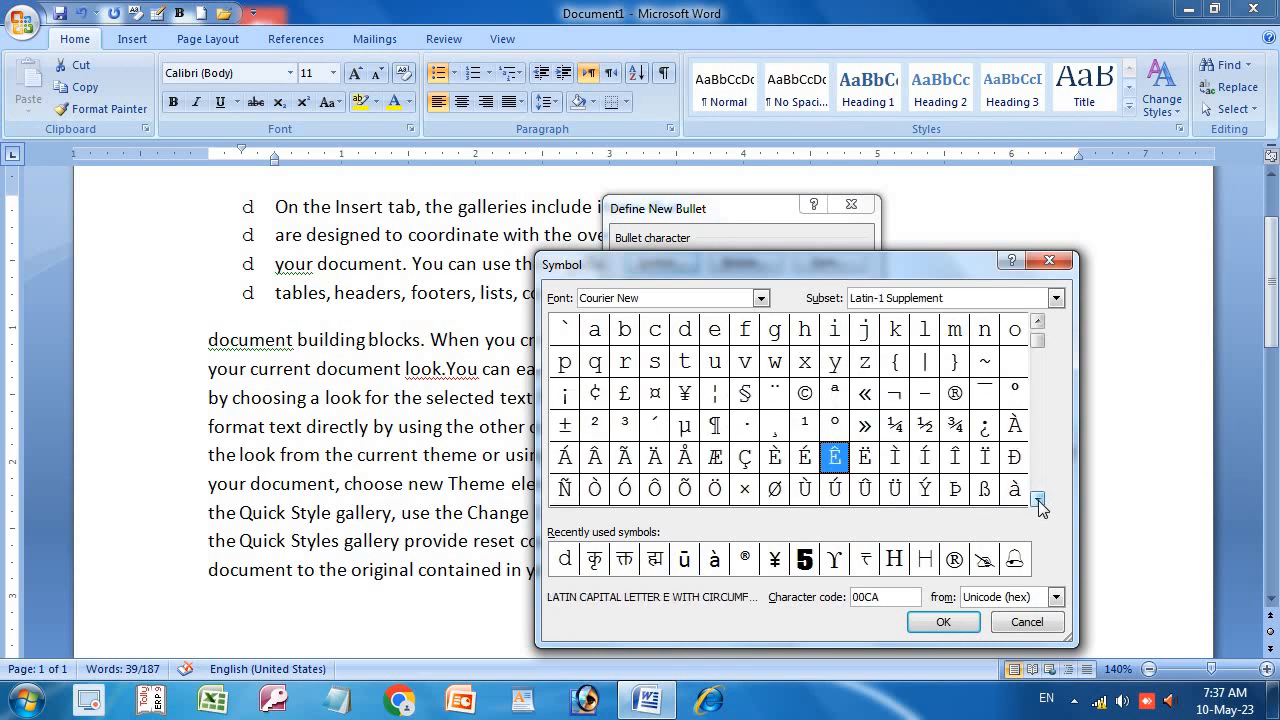
click(1038, 500)
click(1038, 500)
click(1038, 500)
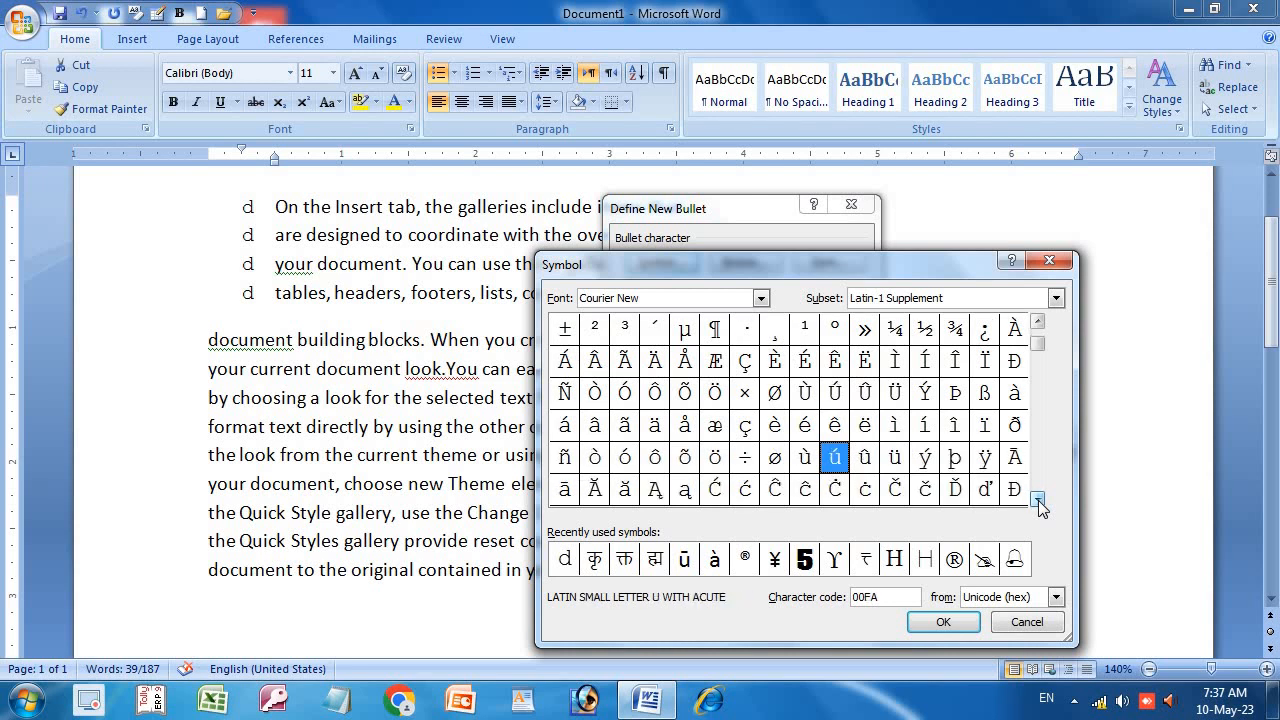
click(1038, 500)
click(1038, 500)
click(1038, 500)
click(1038, 500)
click(1038, 500)
click(1038, 500)
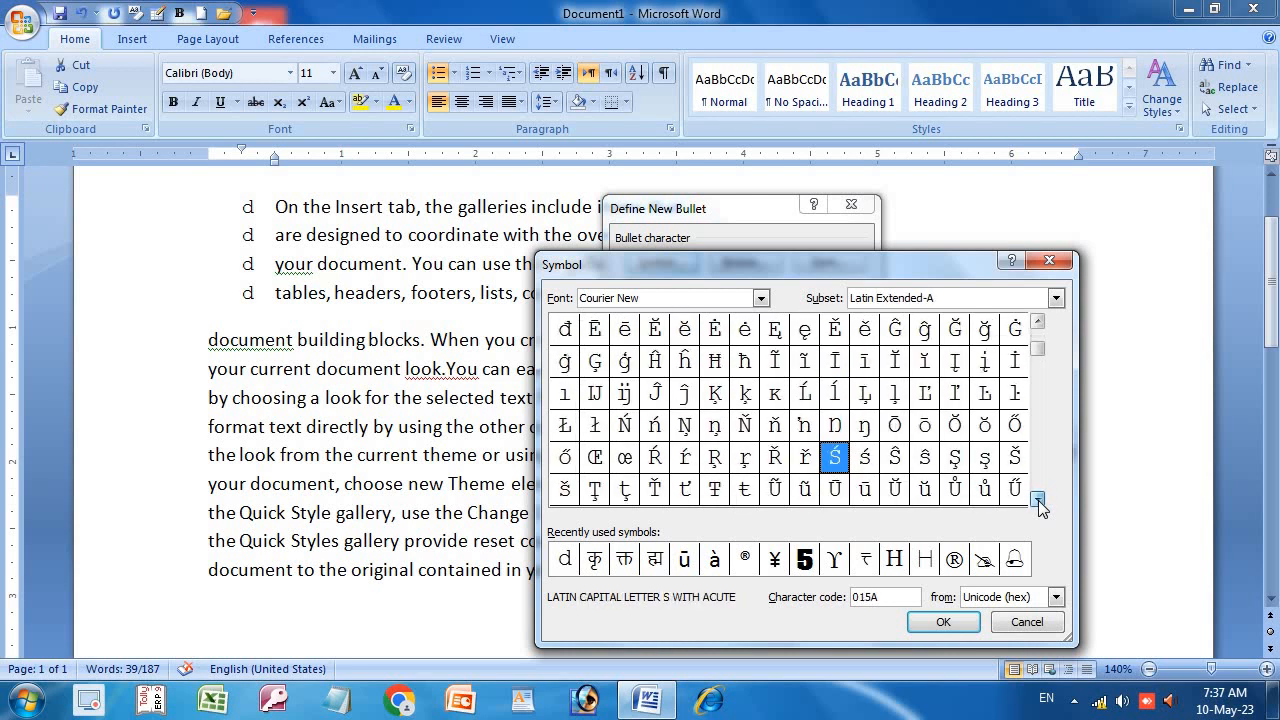
click(1038, 500)
click(1038, 500)
click(1038, 500)
click(1038, 500)
click(1038, 500)
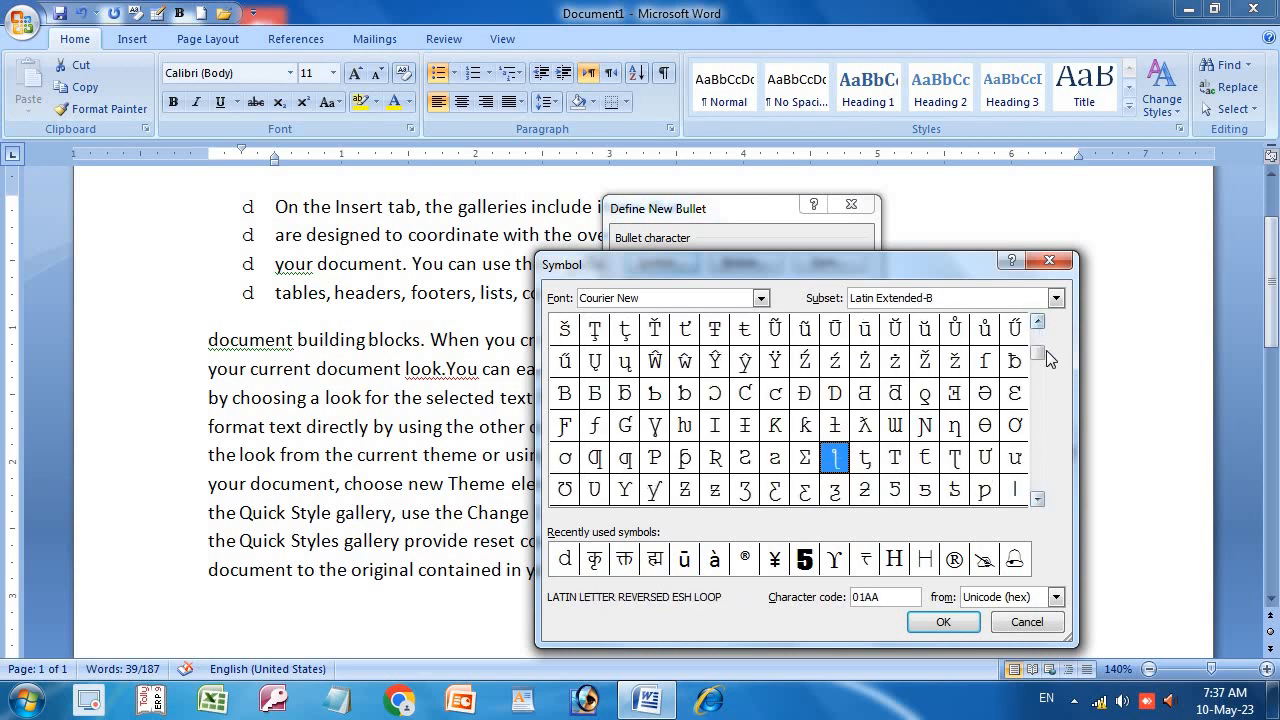
click(1040, 500)
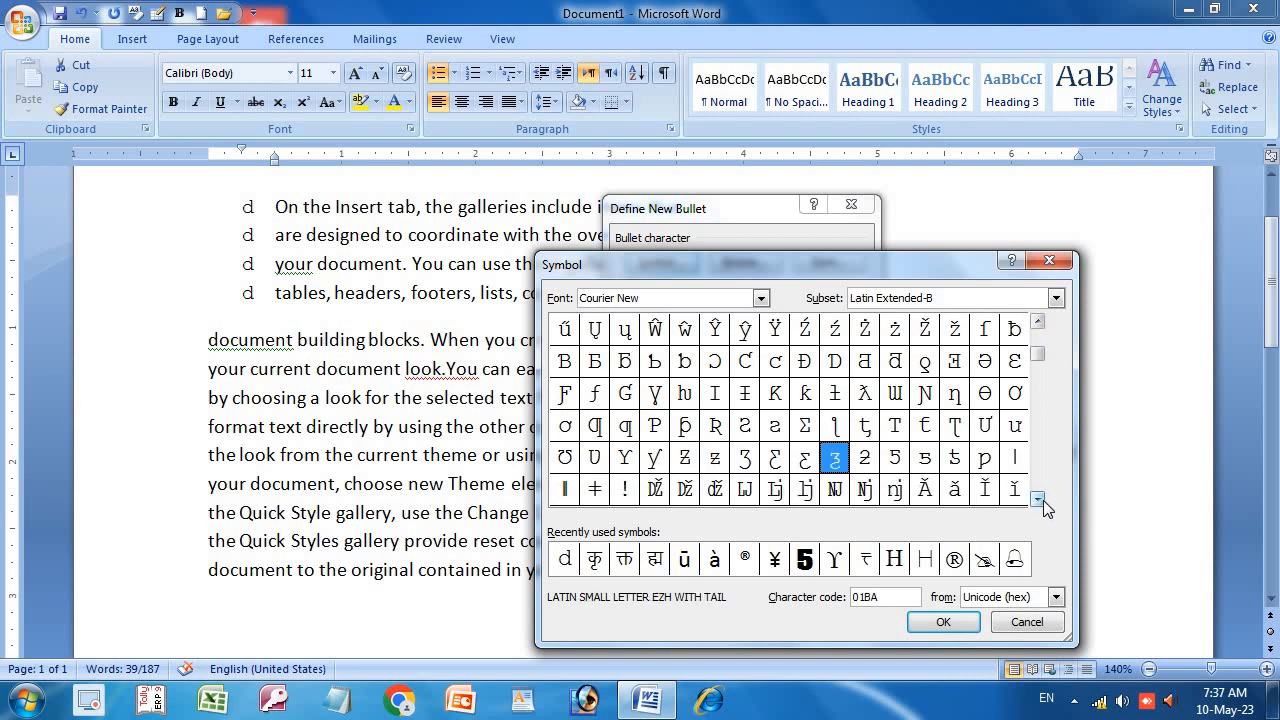
click(1040, 500)
click(1040, 500)
click(1040, 500)
click(1040, 500)
click(1040, 500)
click(1040, 500)
click(1040, 500)
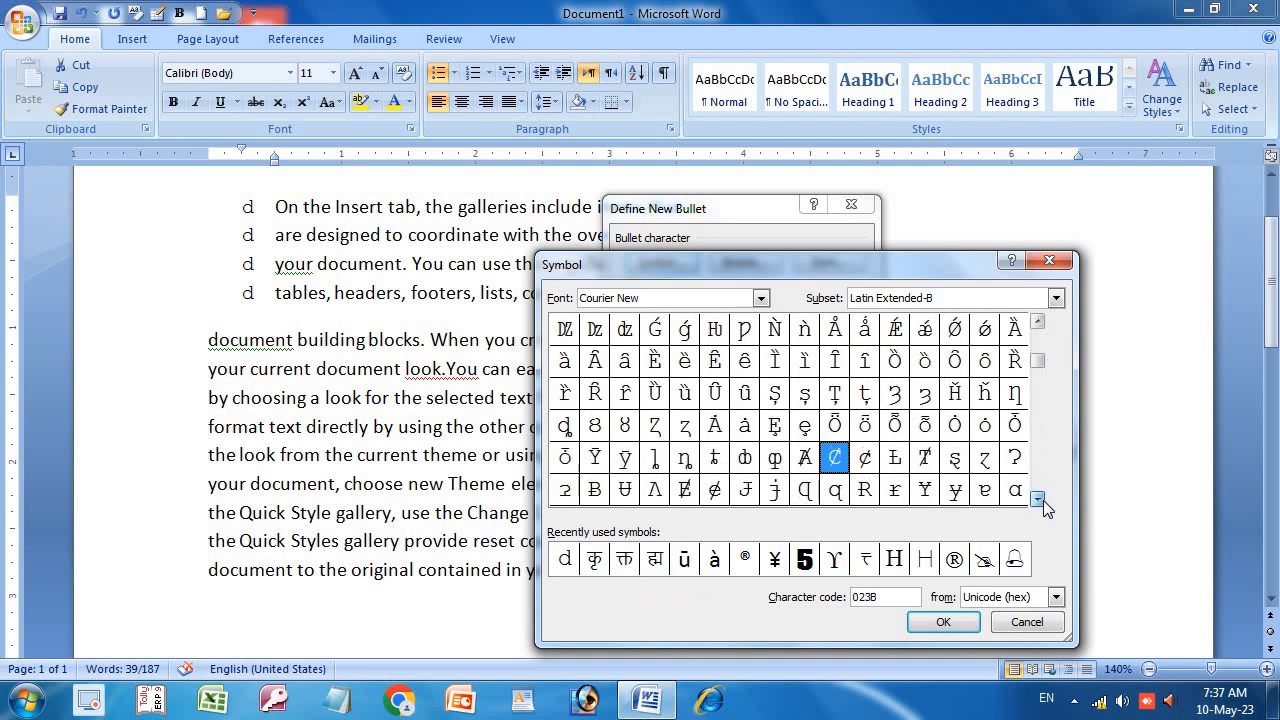
click(1040, 500)
click(1040, 500)
click(1040, 500)
click(1038, 500)
click(1038, 500)
click(1038, 500)
click(1038, 500)
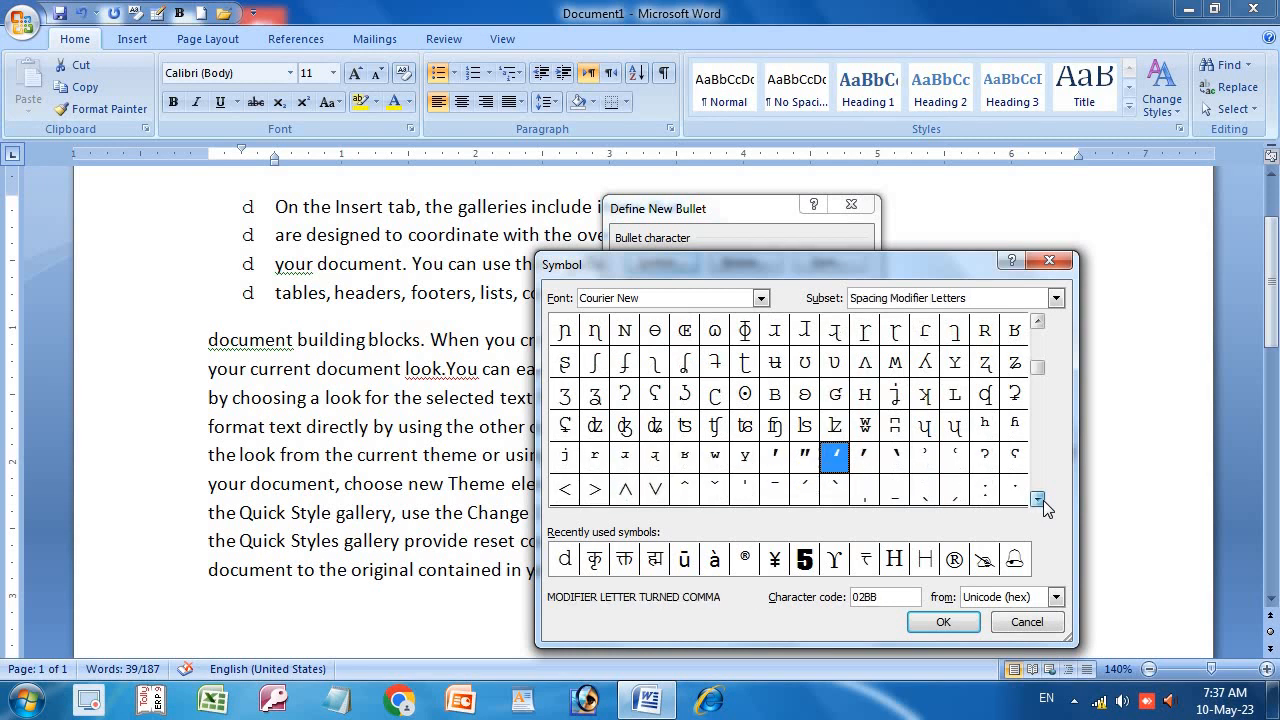
click(1038, 500)
click(1038, 500)
click(1038, 500)
click(1038, 500)
click(1040, 500)
click(1040, 500)
click(1040, 500)
click(1040, 500)
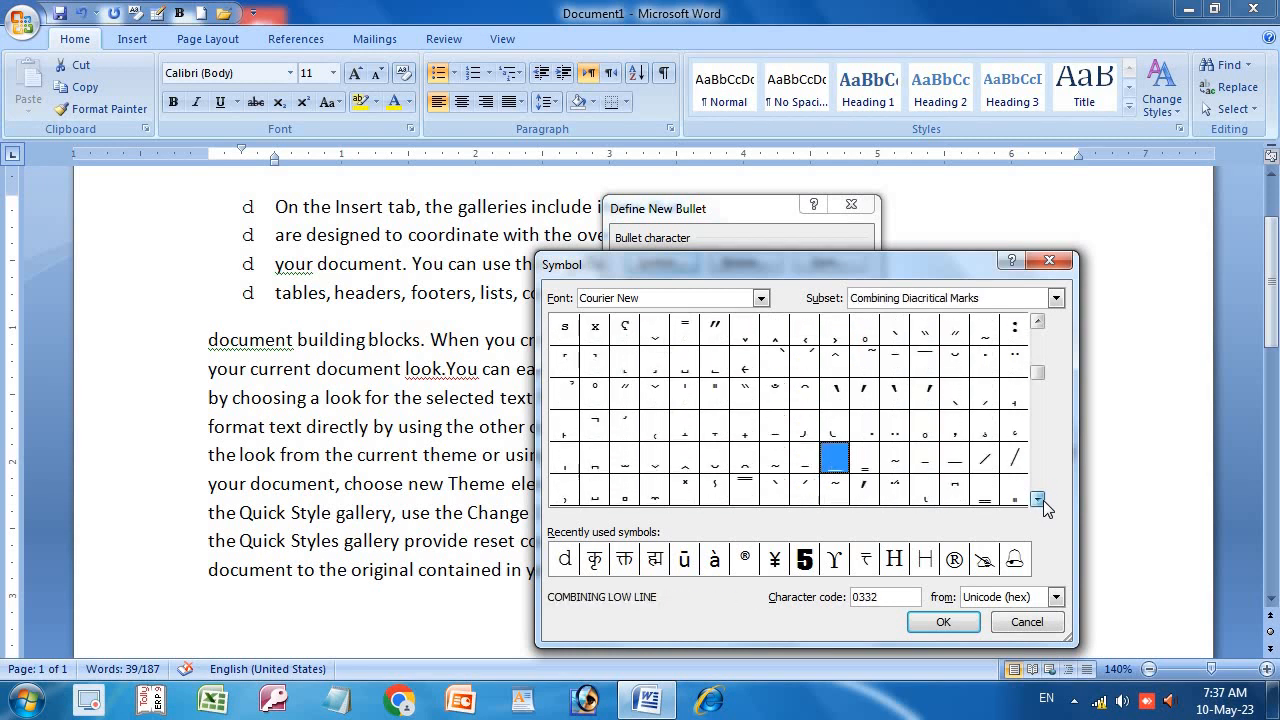
click(1040, 500)
click(1040, 500)
click(1040, 500)
click(1040, 500)
click(1040, 500)
click(1040, 500)
click(1040, 500)
click(1040, 500)
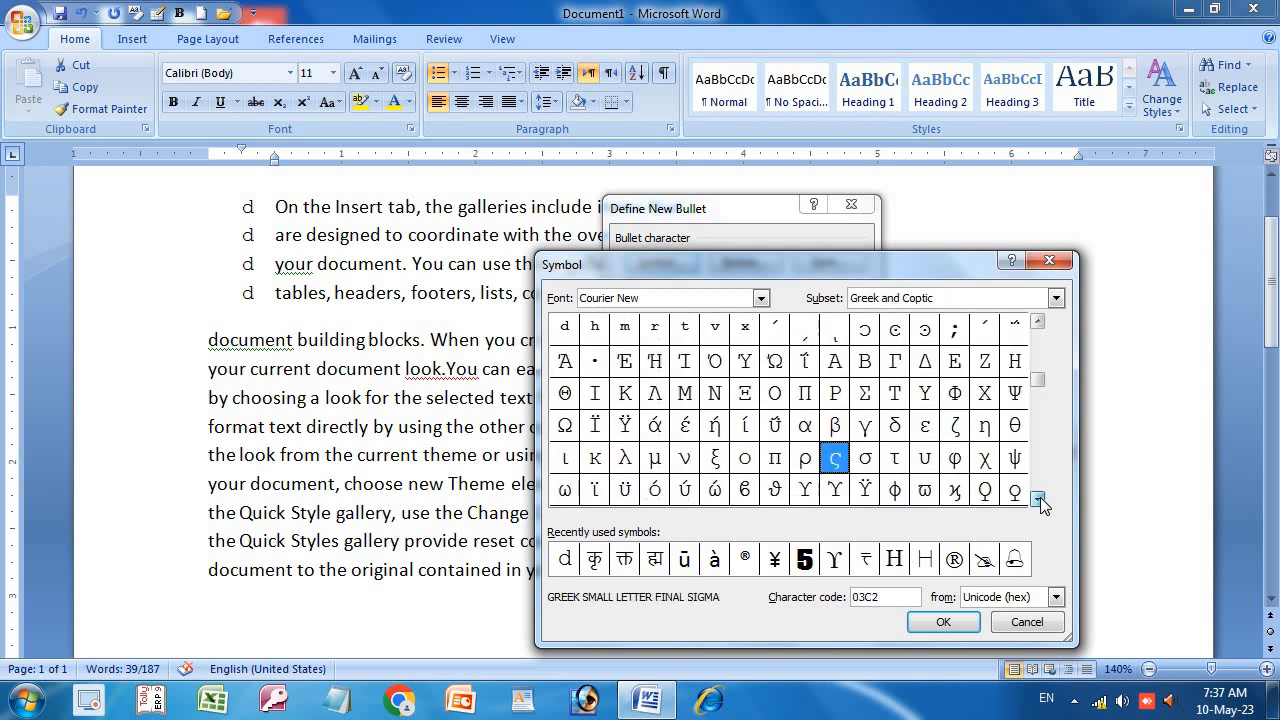
click(1040, 500)
click(1040, 500)
click(1040, 500)
click(1040, 500)
click(1040, 500)
click(1040, 500)
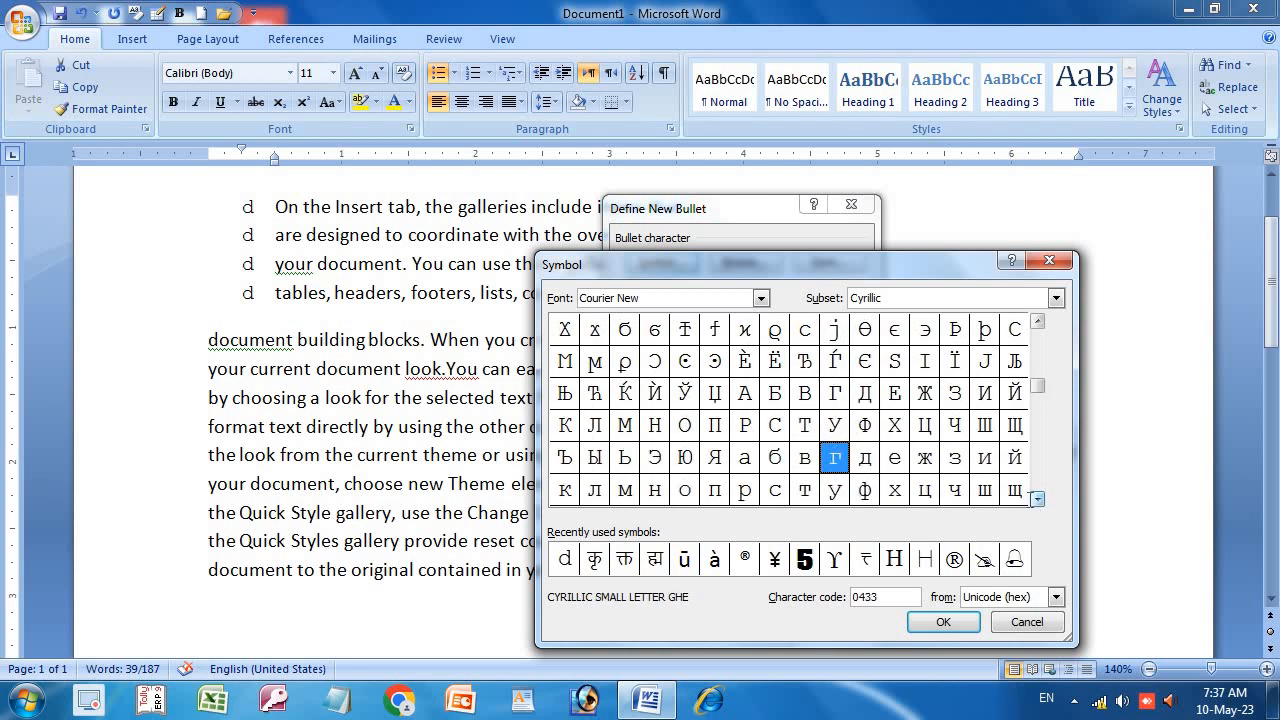
Step: Try CordiaUPC and krutideo 010 as the symbol font for the new bullet
click(762, 300)
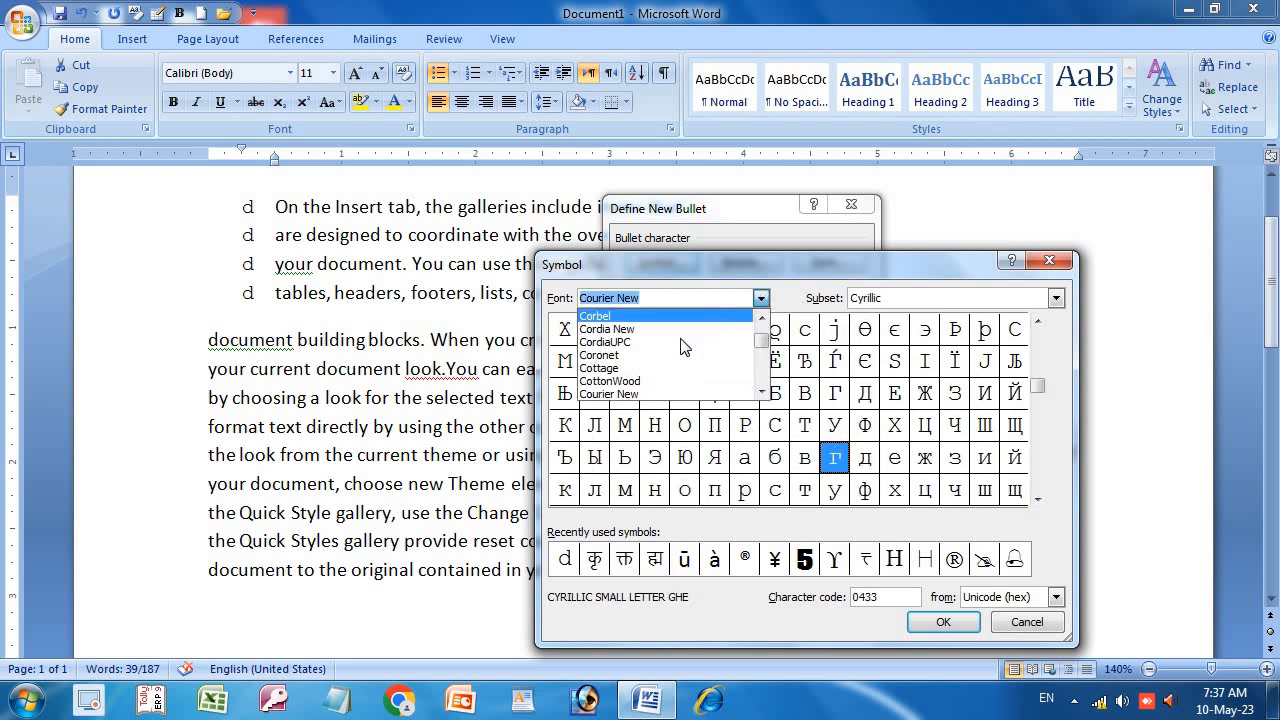
click(679, 350)
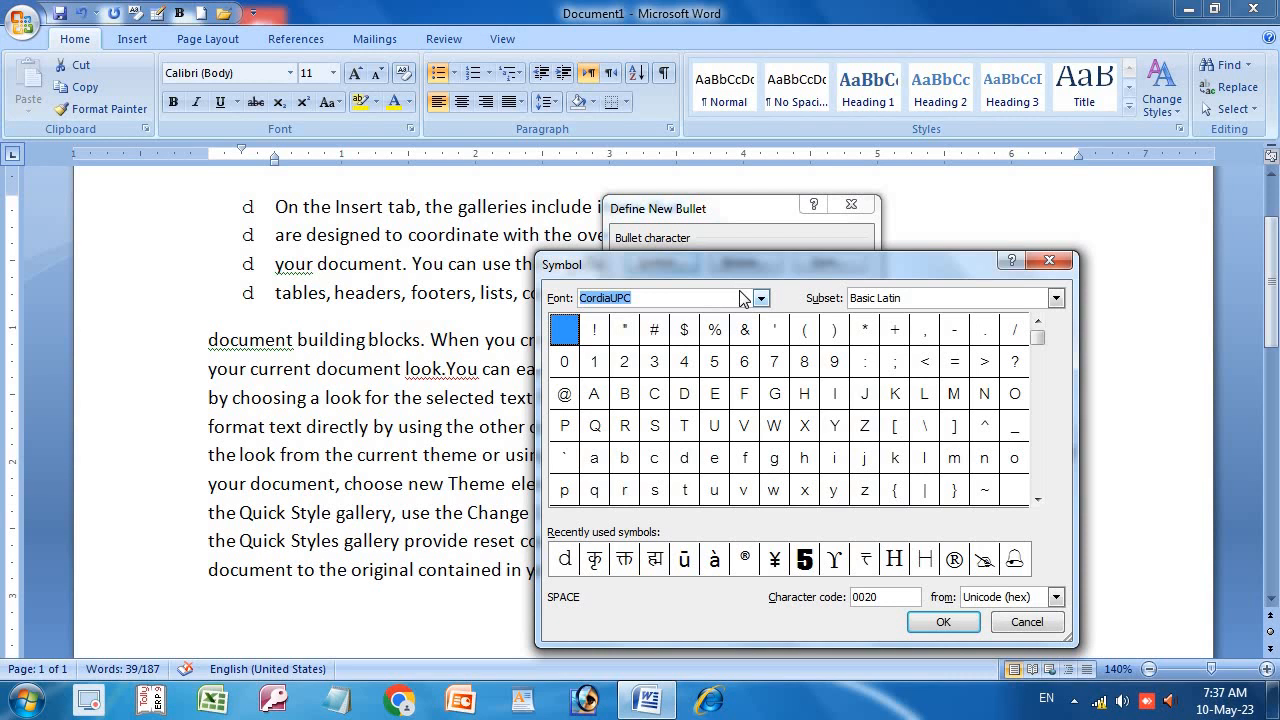
text(krutideo 010)
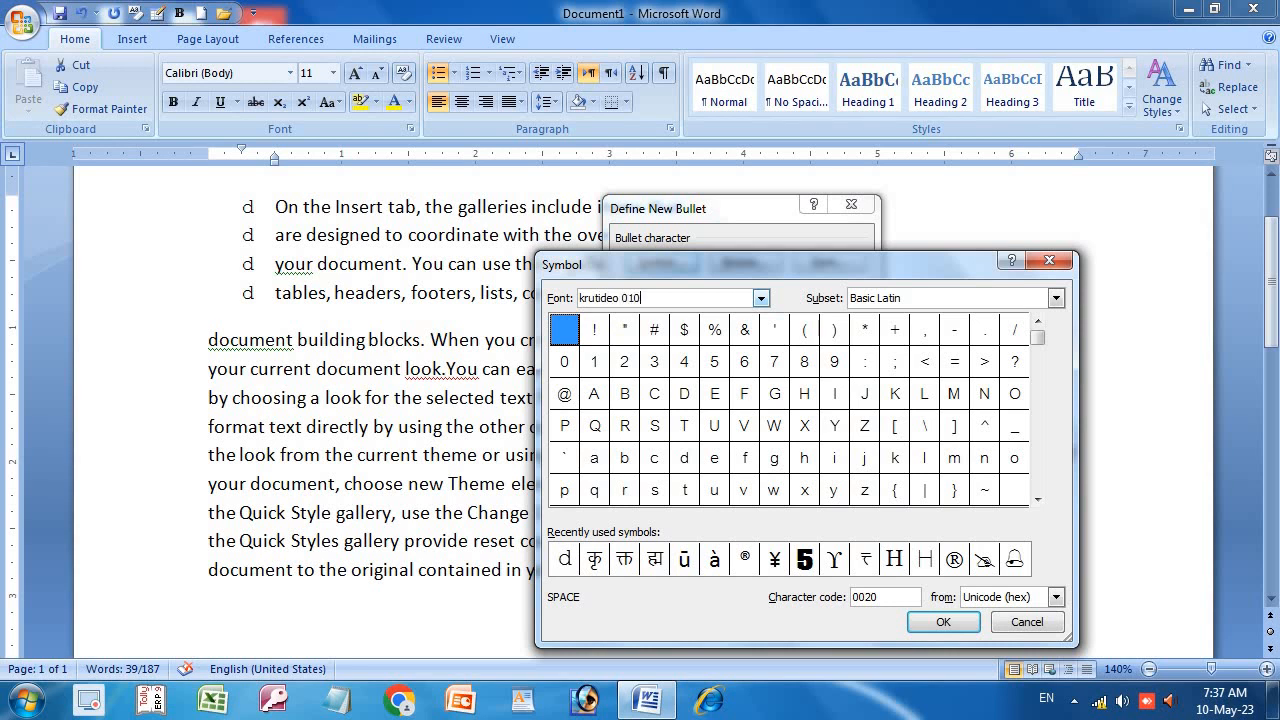
key(Return)
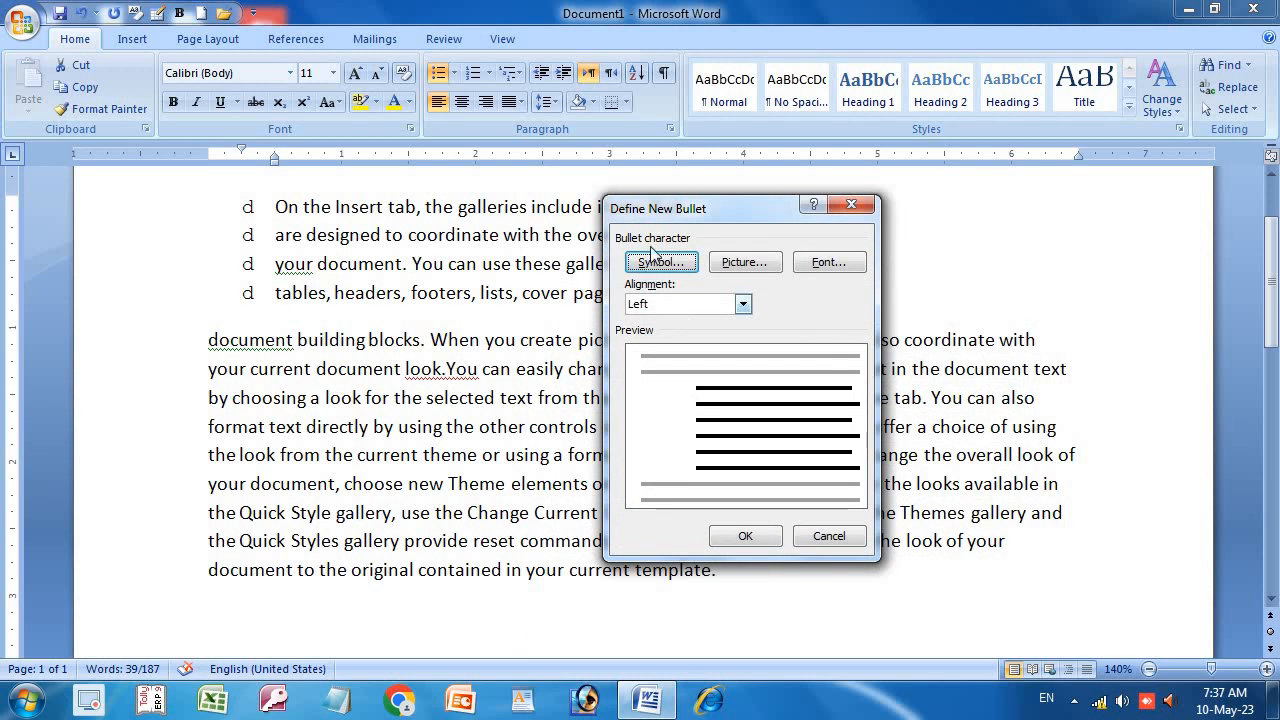
Step: Try DevLys 210 and DevLys 010 Condensed as the symbol font for the new bullet
click(656, 262)
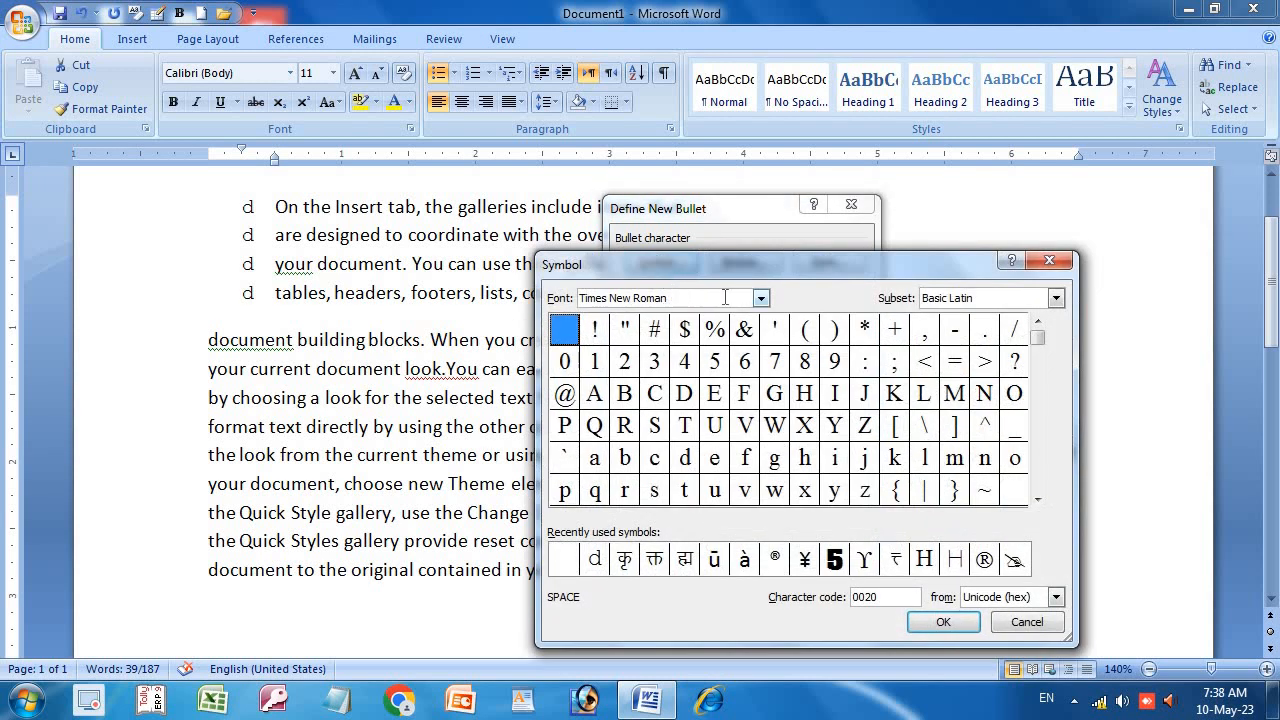
click(761, 298)
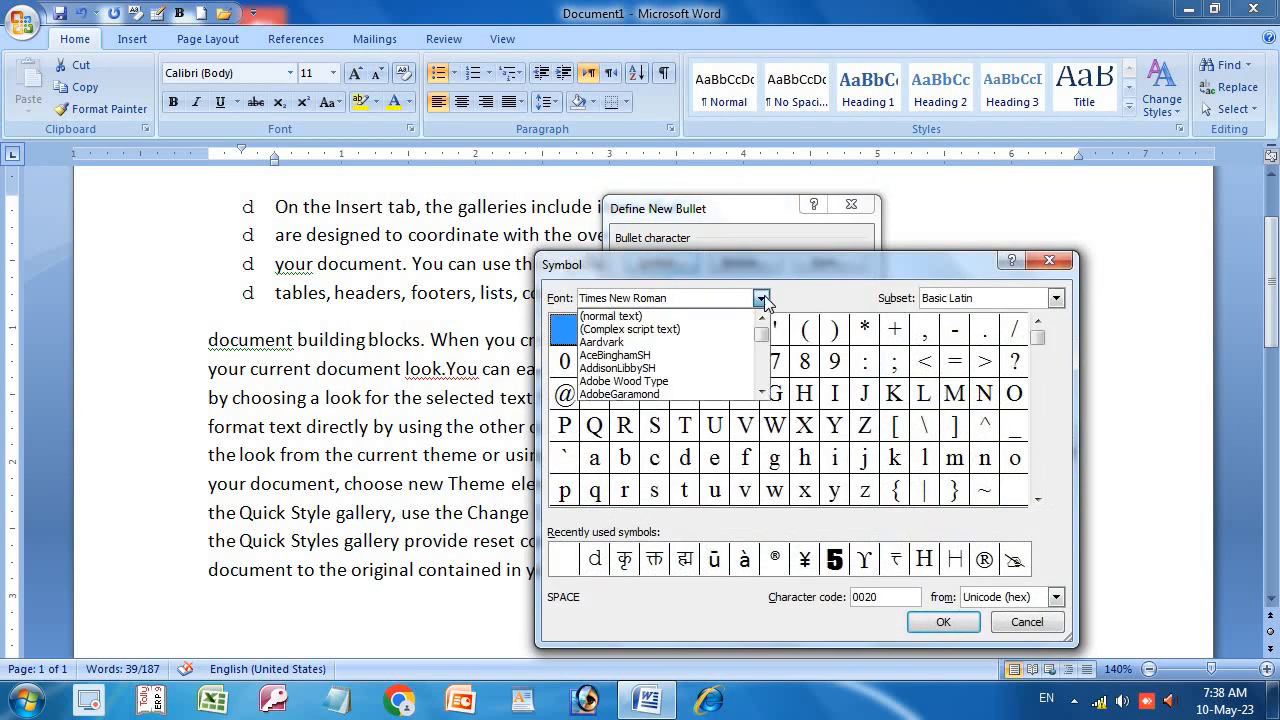
click(672, 344)
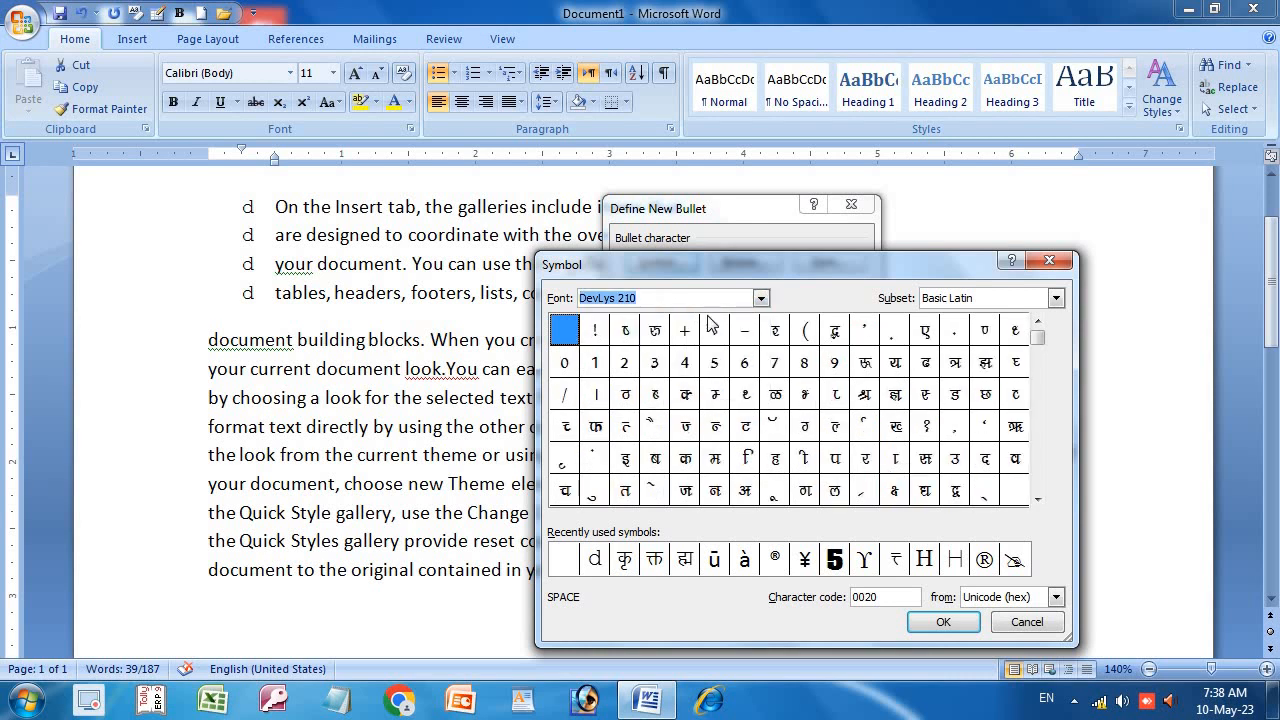
click(761, 298)
scroll(675, 365, up, 15)
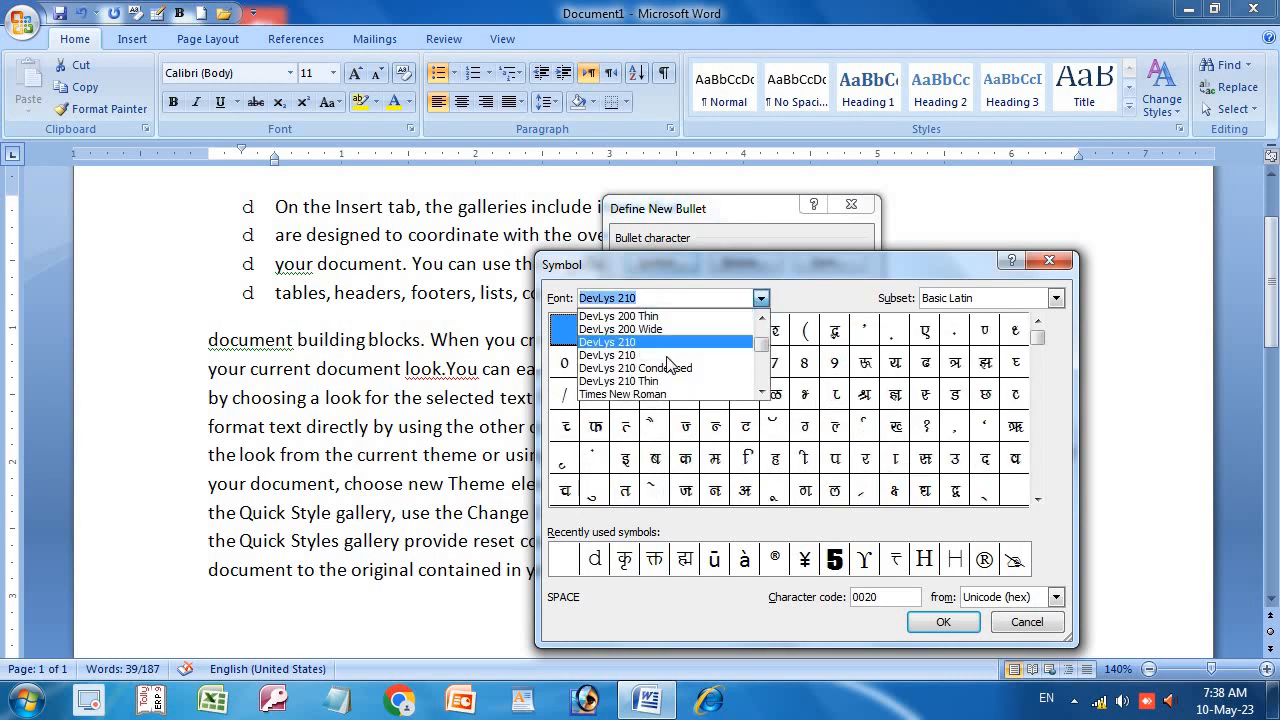
scroll(622, 340, up, 10)
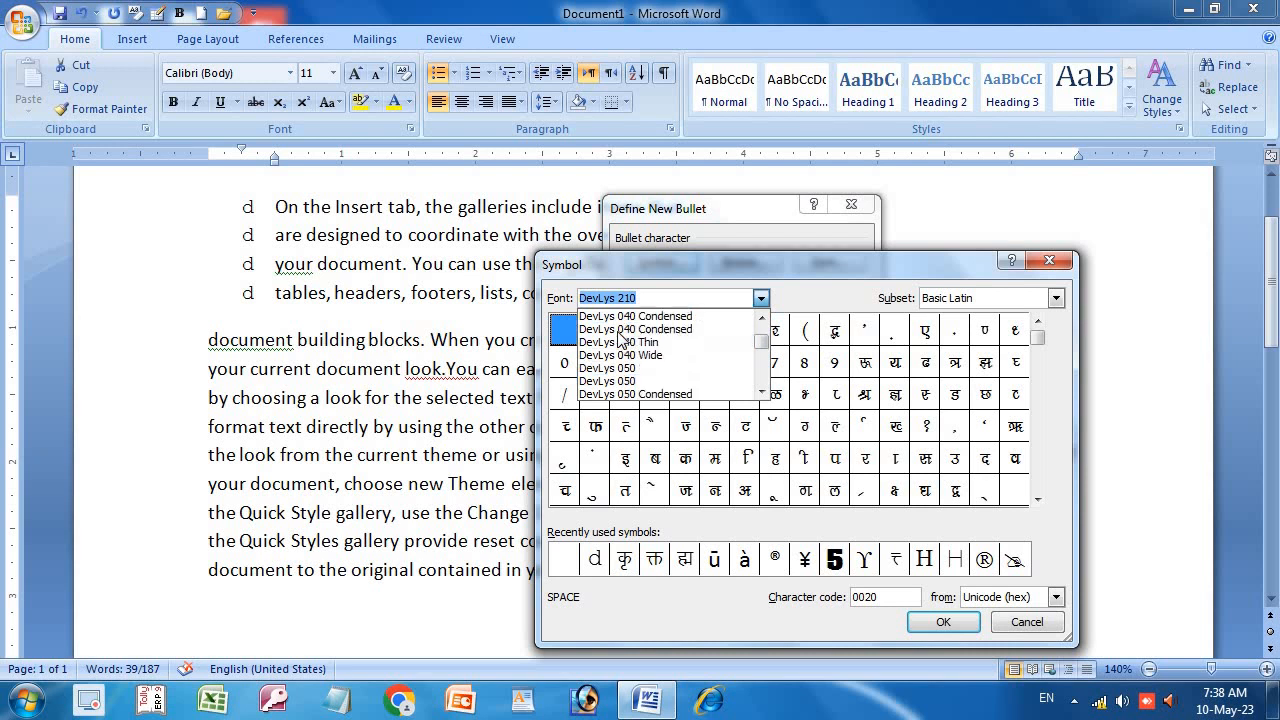
scroll(620, 340, down, 7)
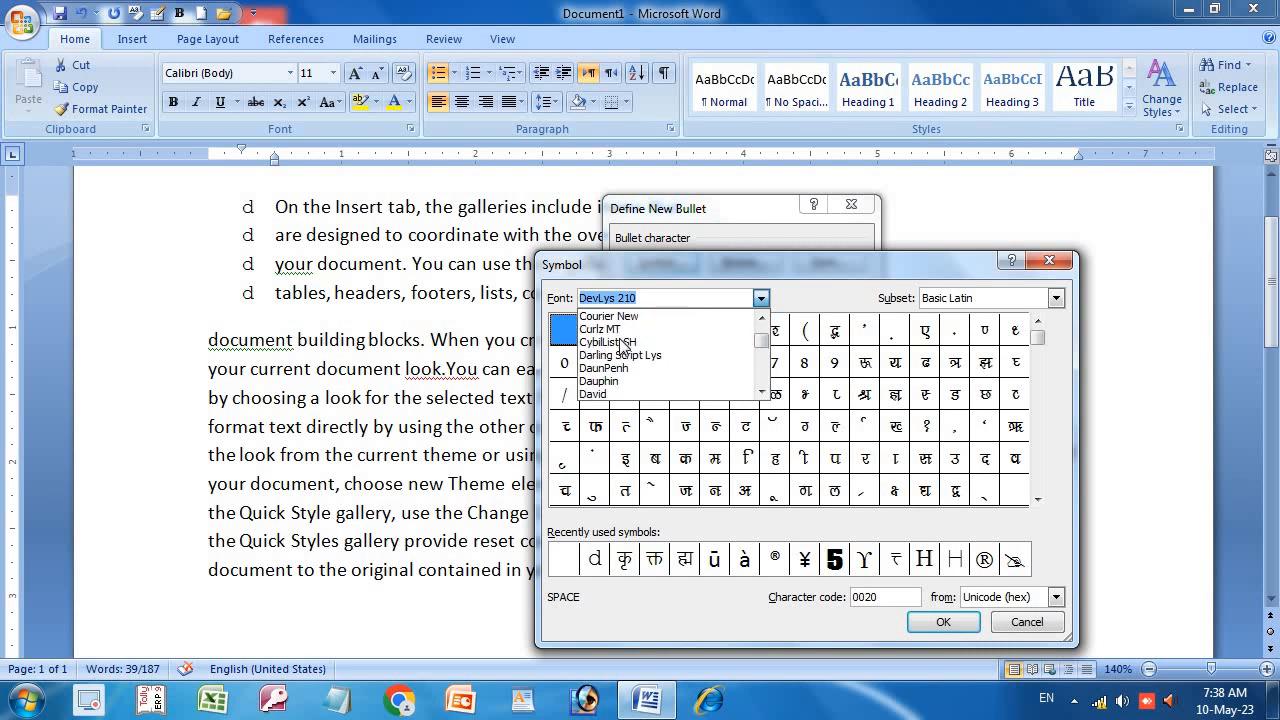
click(627, 343)
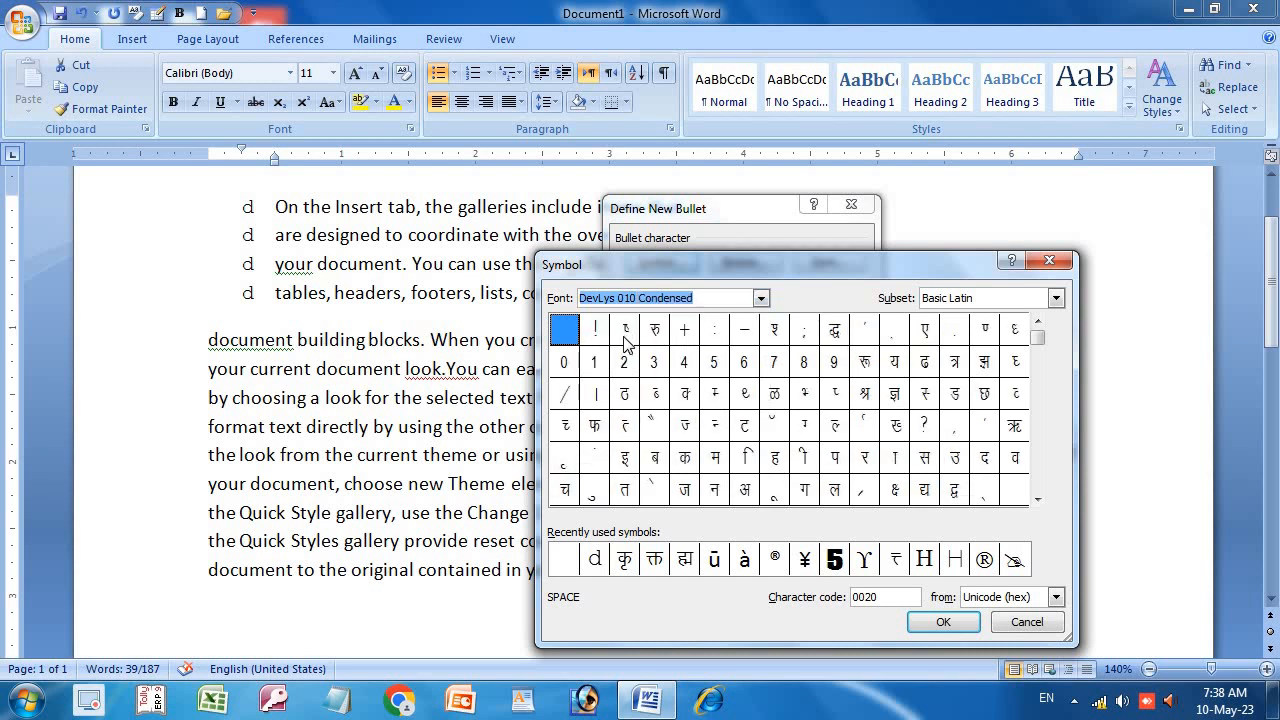
Step: Set the new bullet's symbol font to Kruti Dev 010
click(747, 298)
click(761, 298)
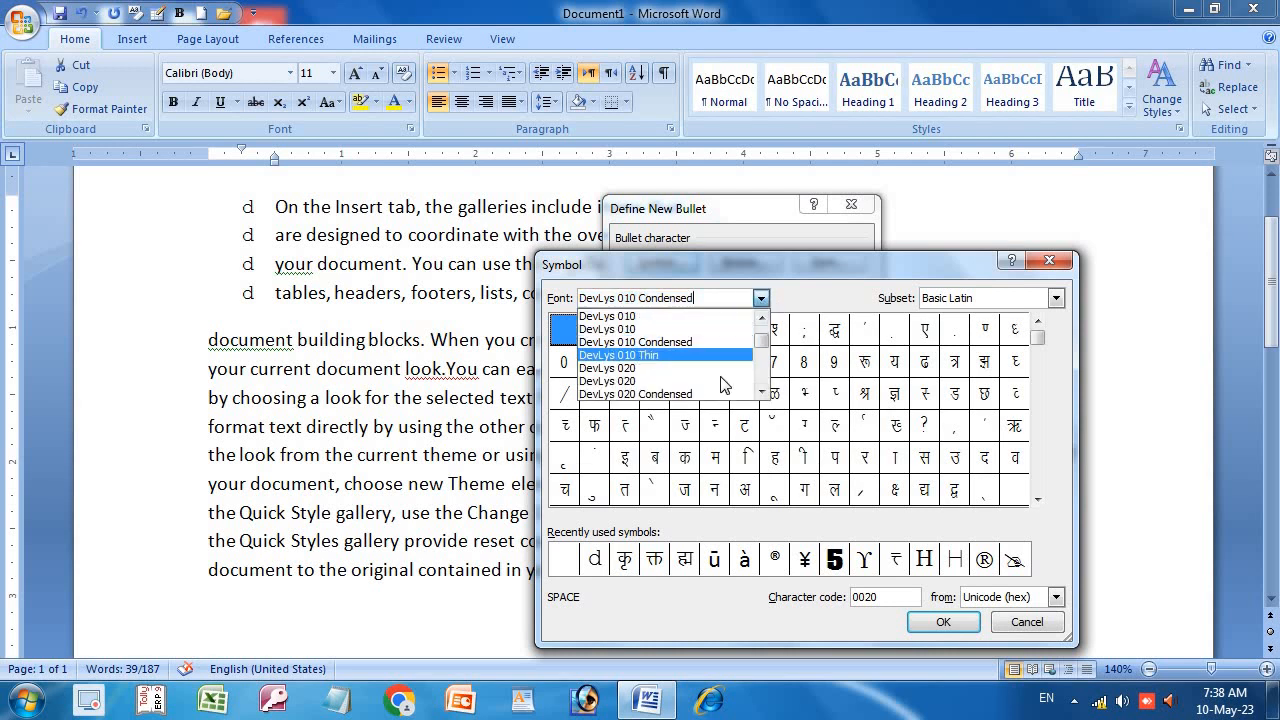
scroll(705, 390, down, 7)
scroll(705, 390, down, 20)
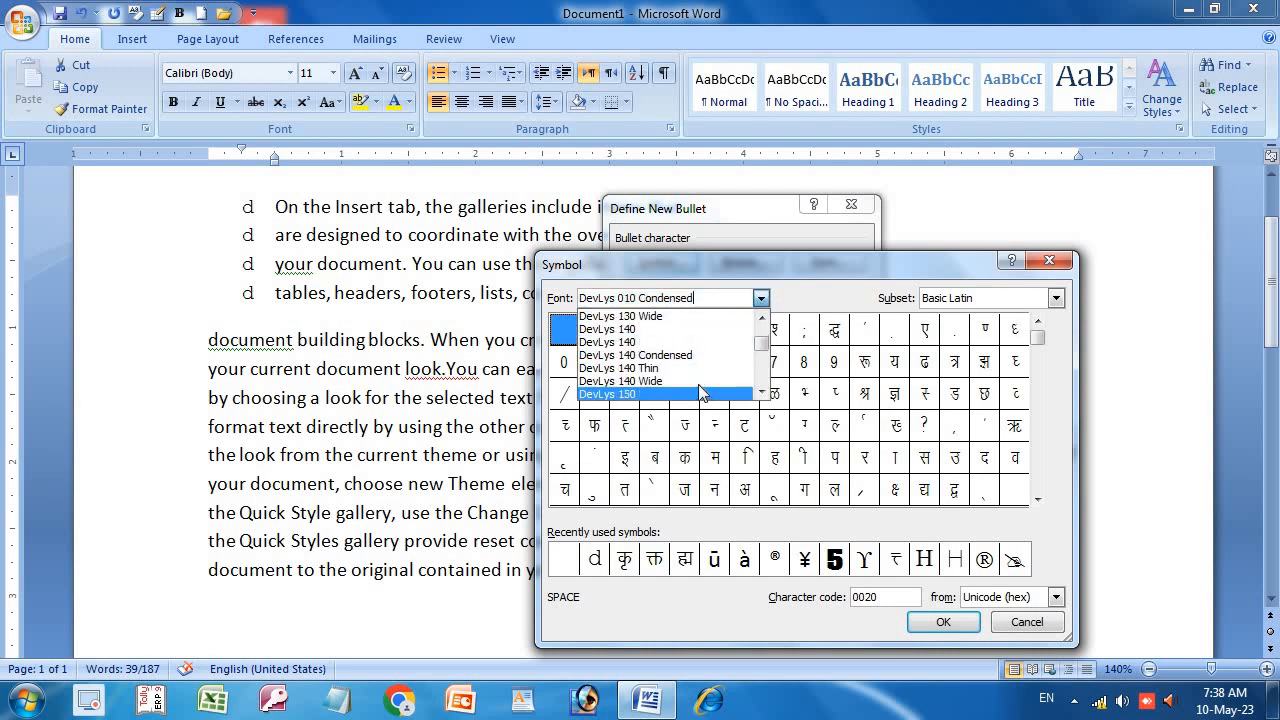
scroll(673, 387, down, 20)
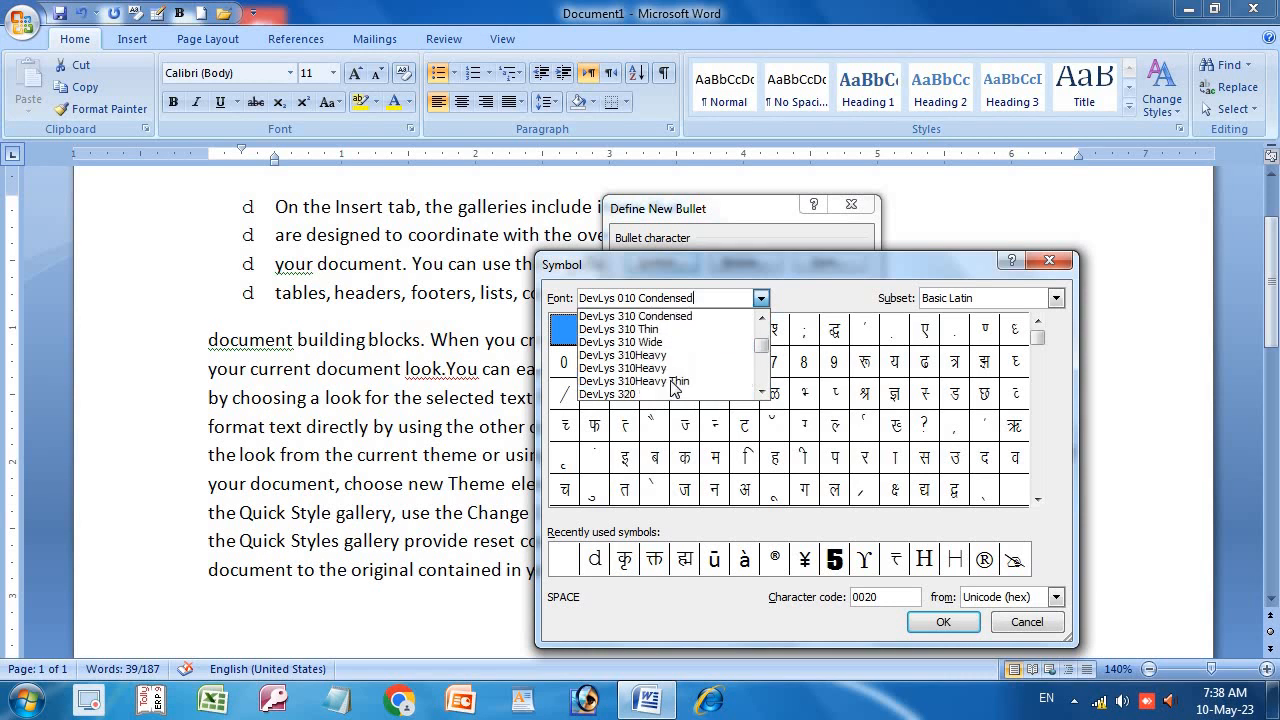
scroll(655, 391, down, 20)
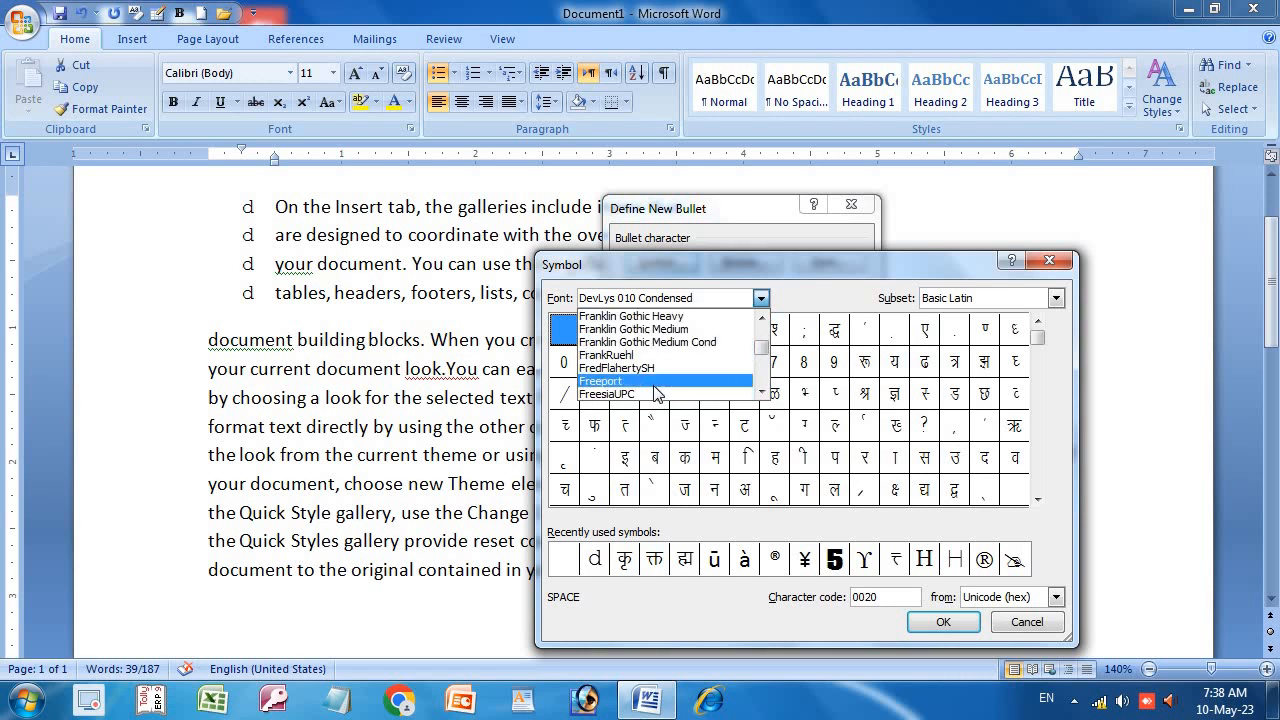
scroll(648, 389, down, 20)
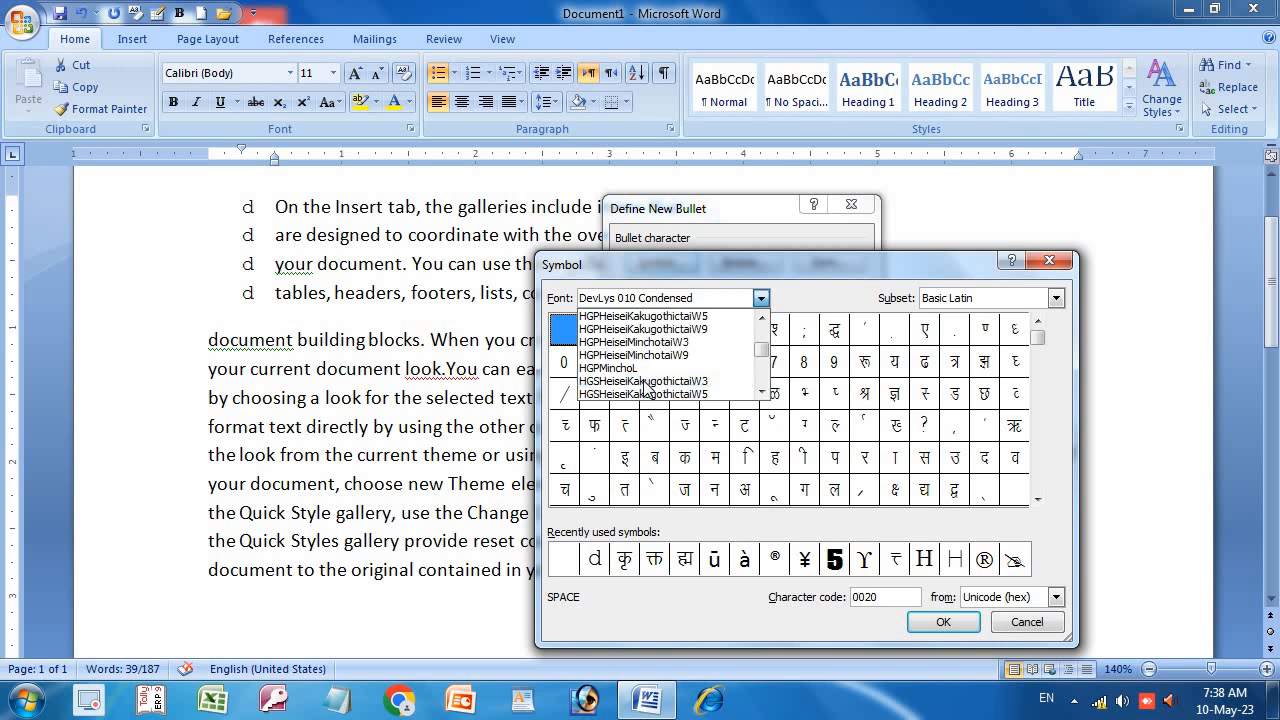
scroll(642, 387, down, 5)
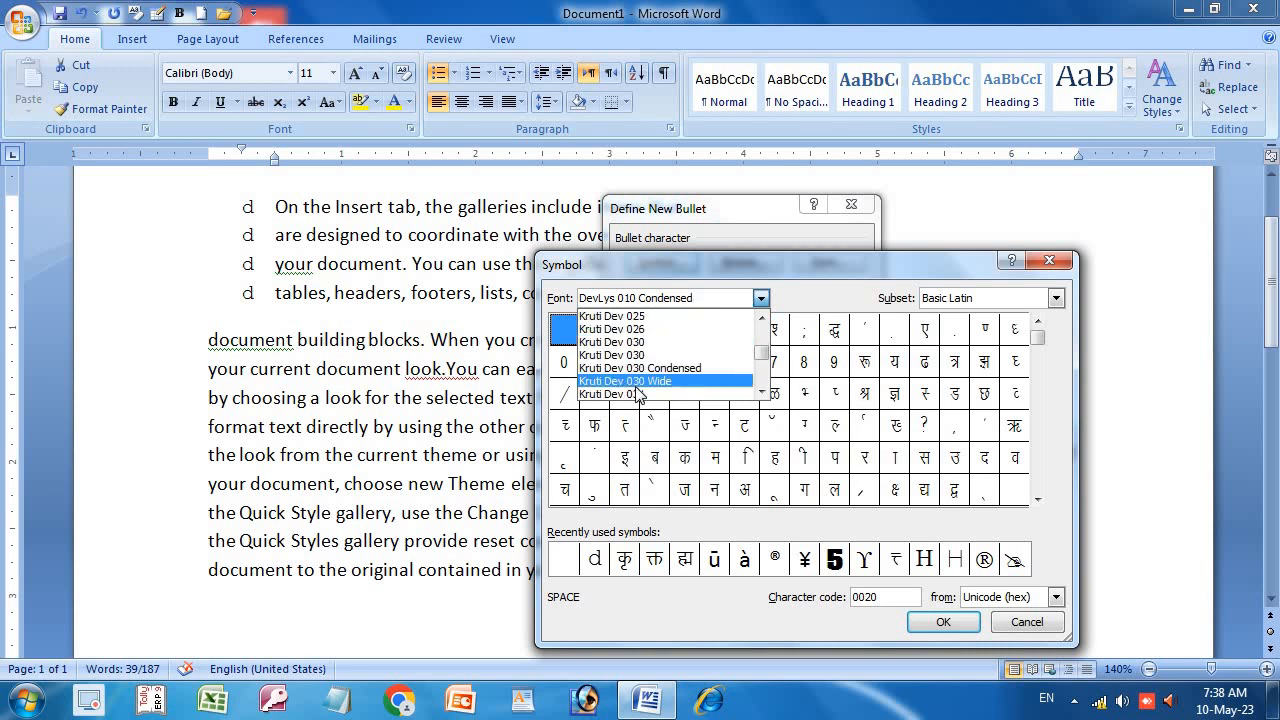
scroll(634, 390, up, 3)
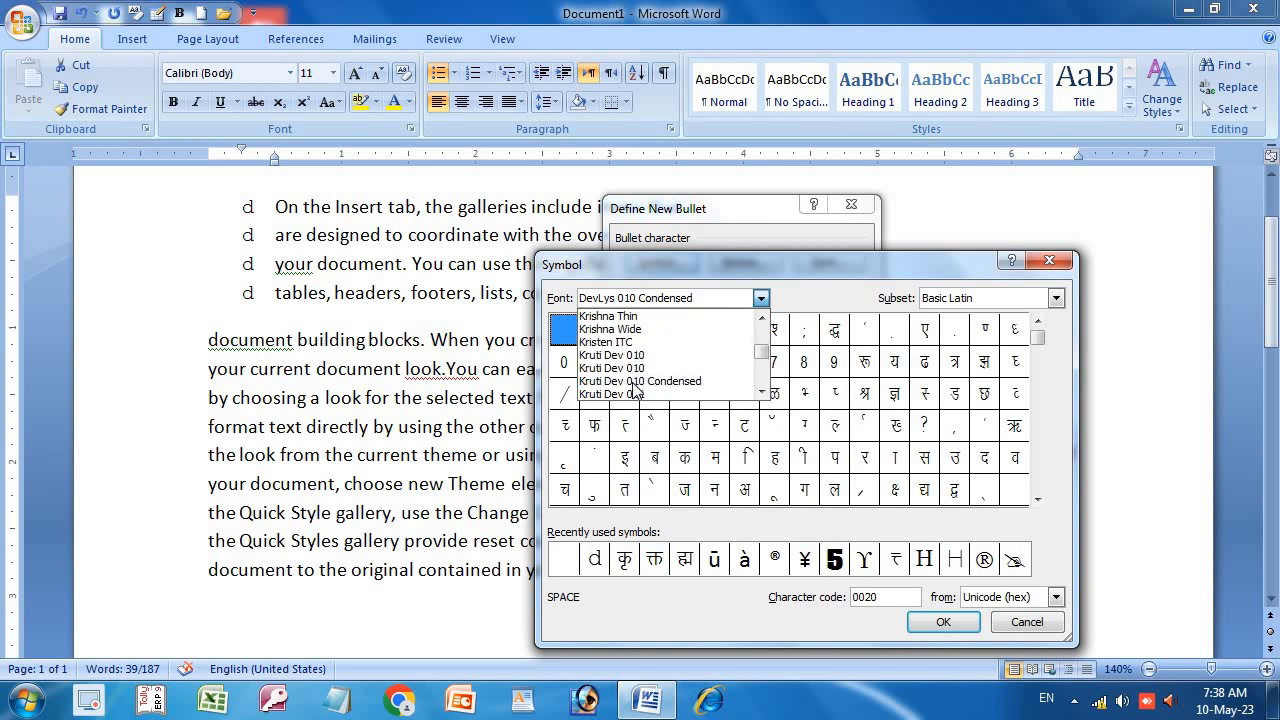
click(632, 356)
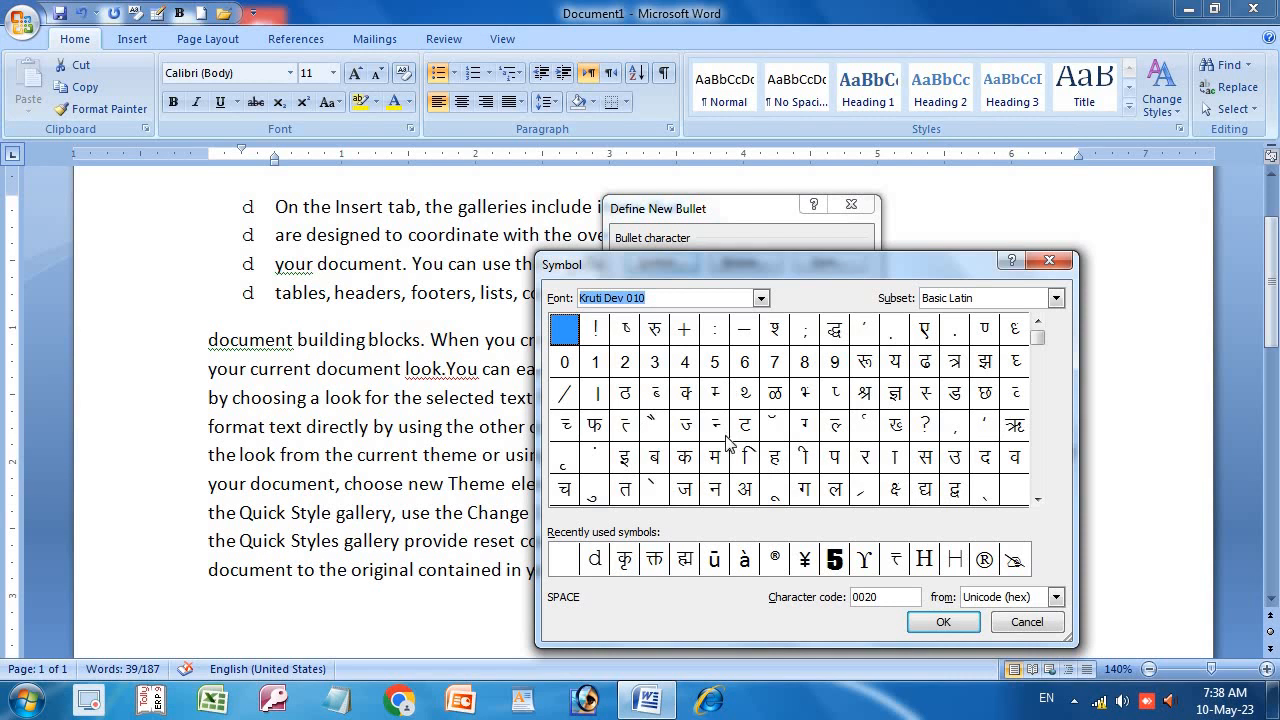
Step: Use the Kruti Dev 010 symbol क्र with character code 00D8 as the new bullet for the four selected lines
click(832, 466)
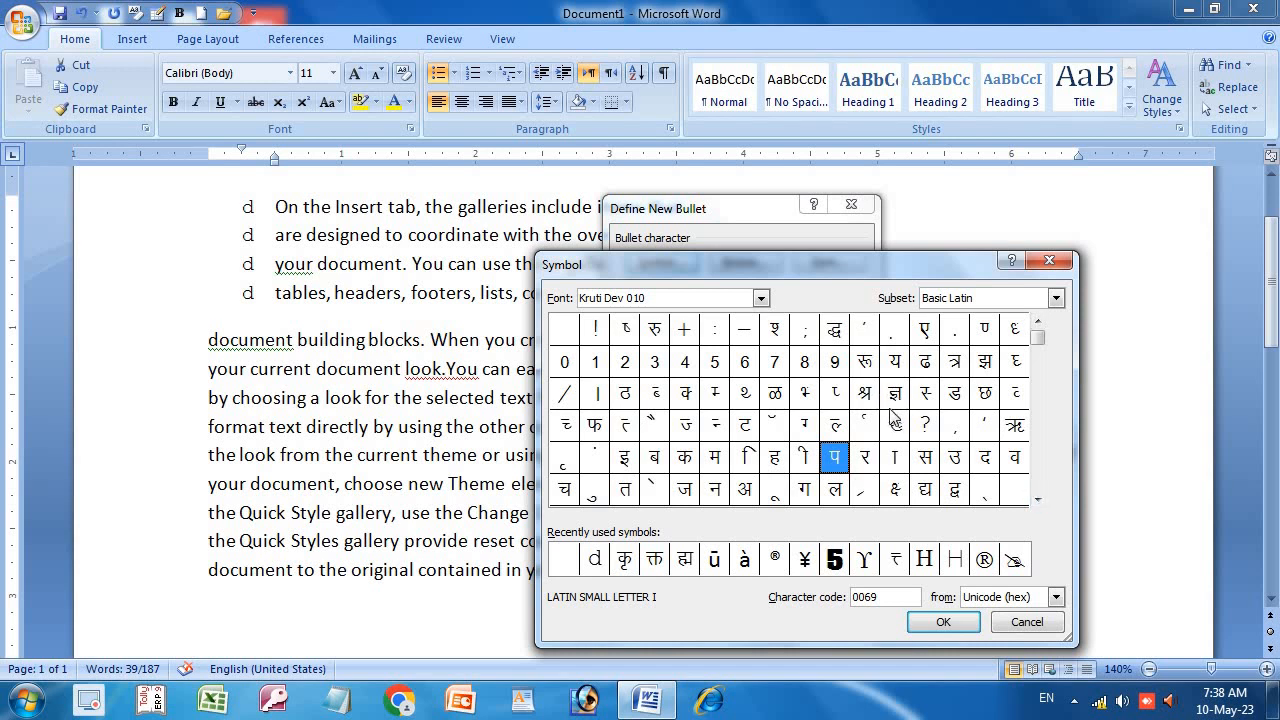
click(1037, 500)
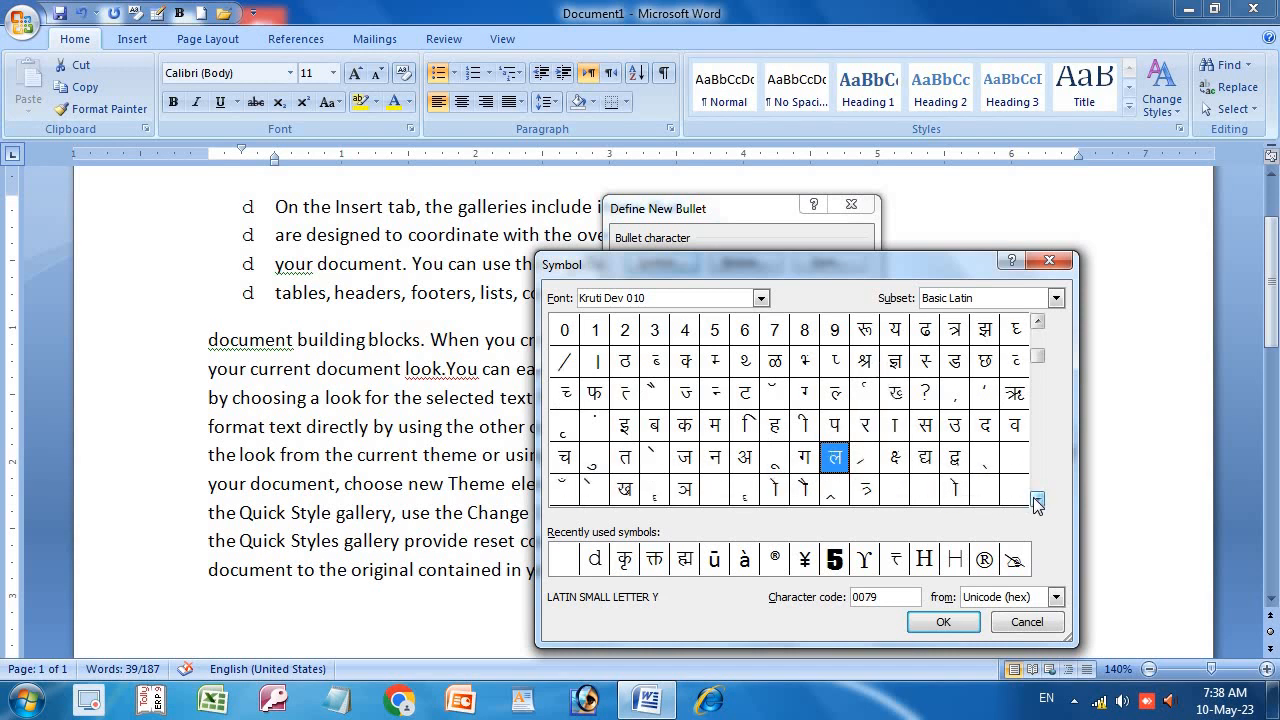
click(1037, 500)
click(1037, 500)
click(1037, 500)
click(1037, 500)
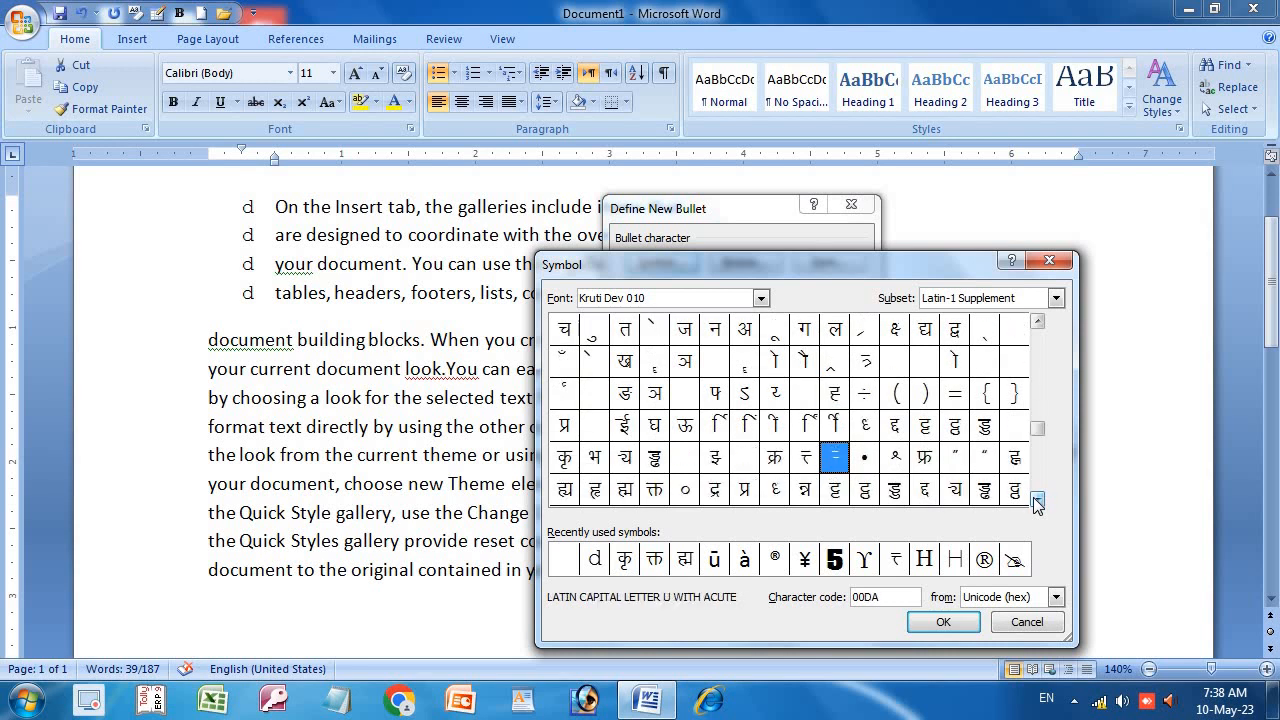
click(1037, 500)
click(775, 426)
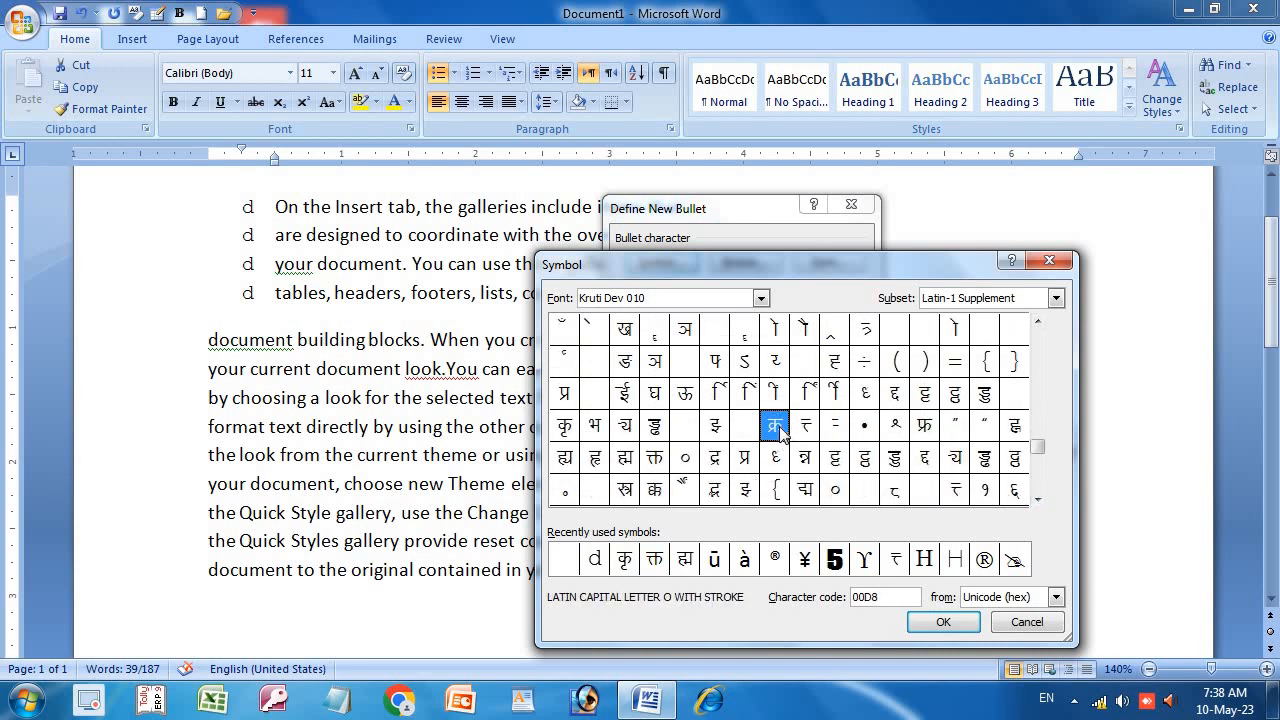
click(930, 622)
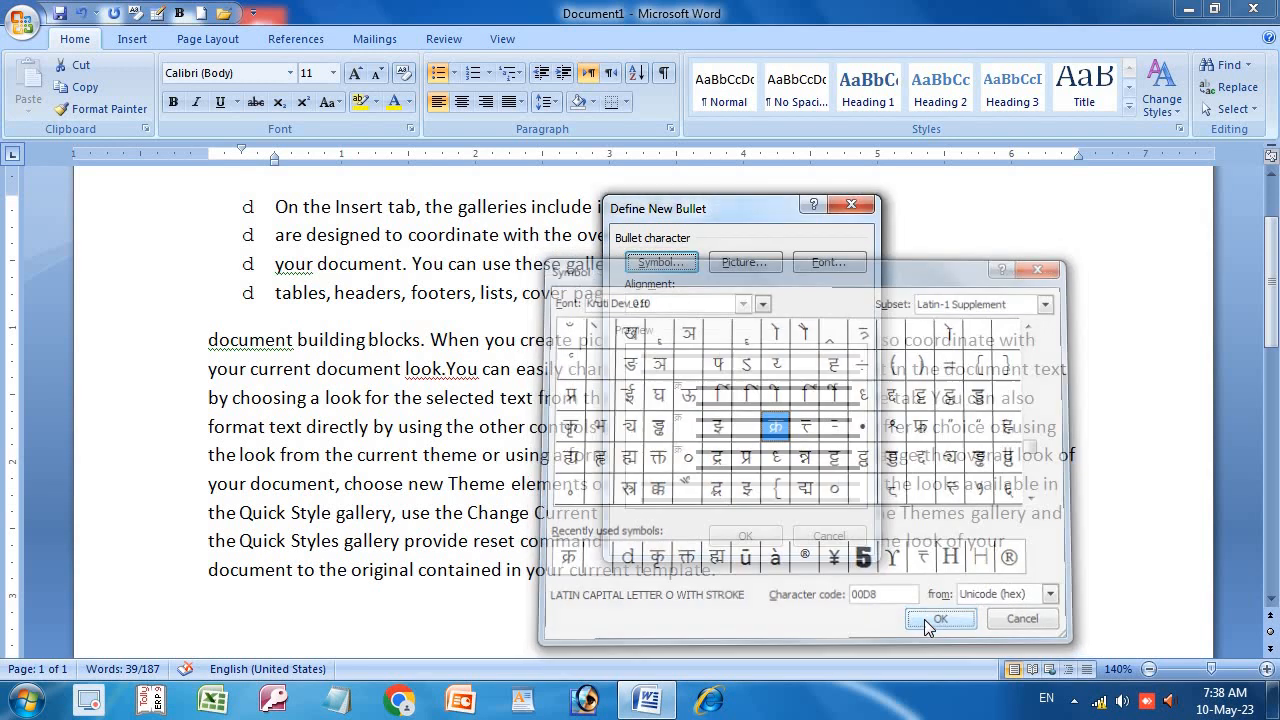
click(743, 537)
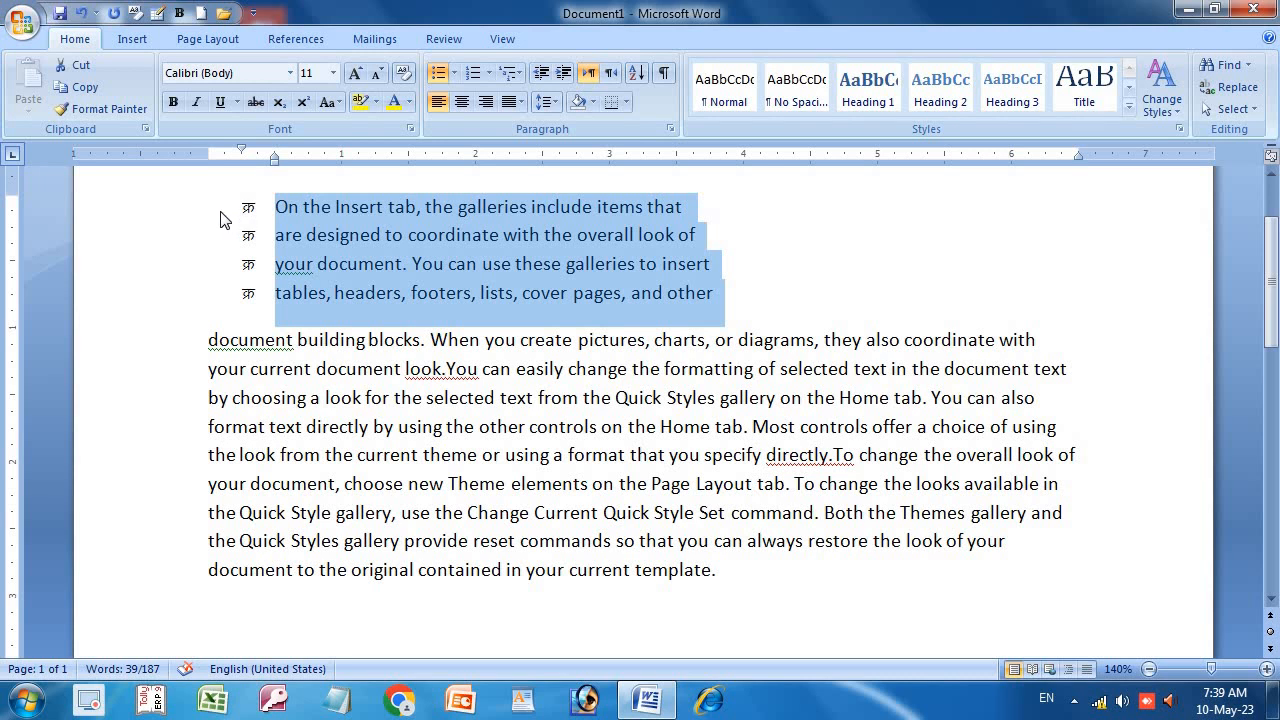
Step: Start defining another bullet for the four selected lines with Krishna Thin as the symbol font
click(455, 78)
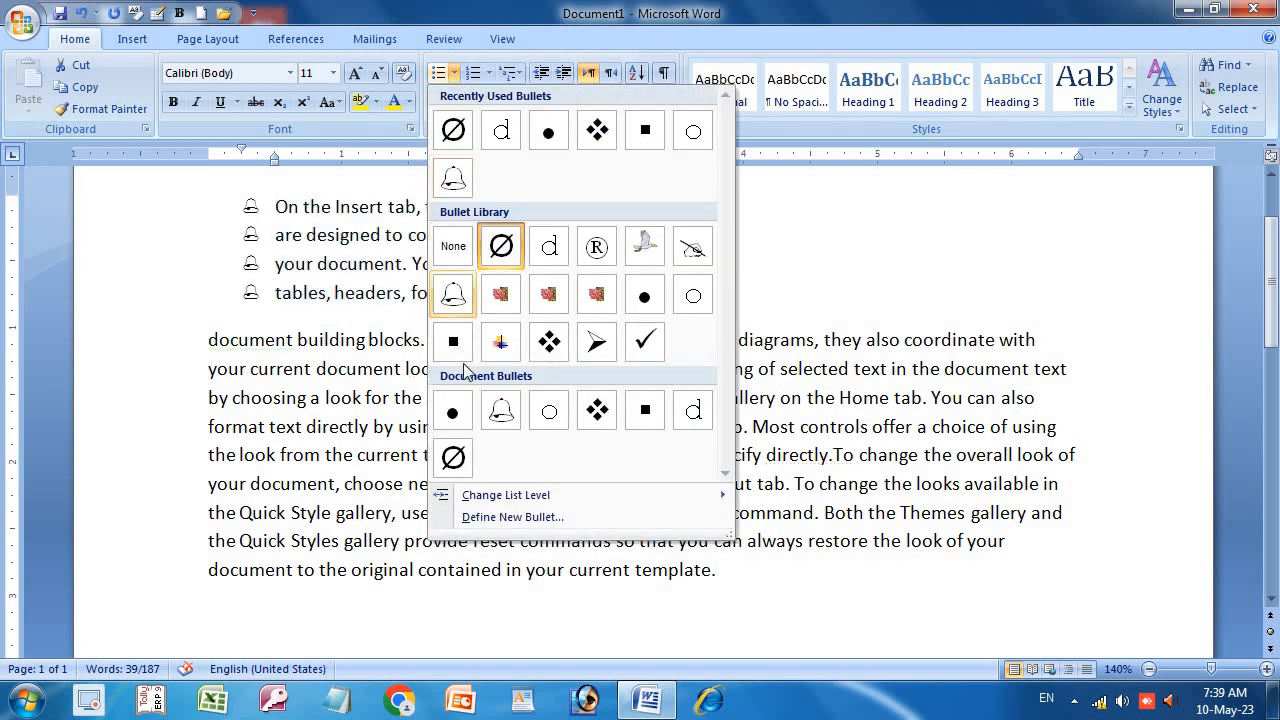
click(510, 518)
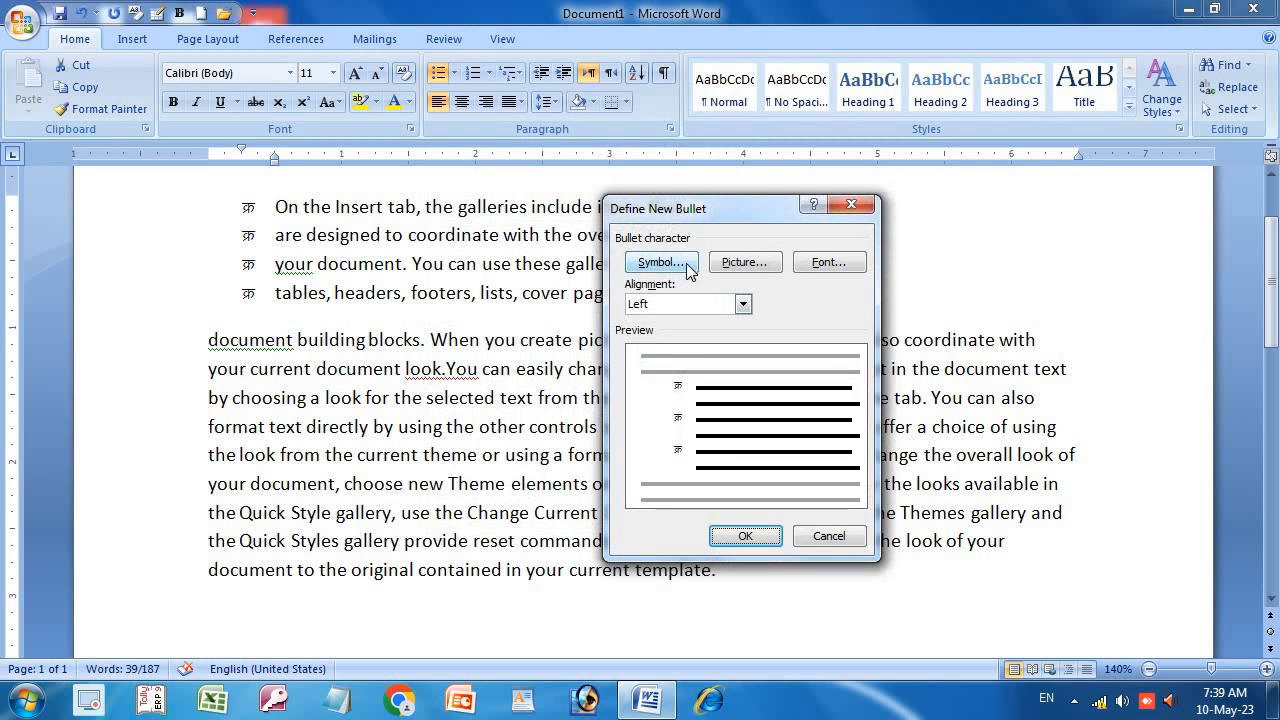
click(688, 270)
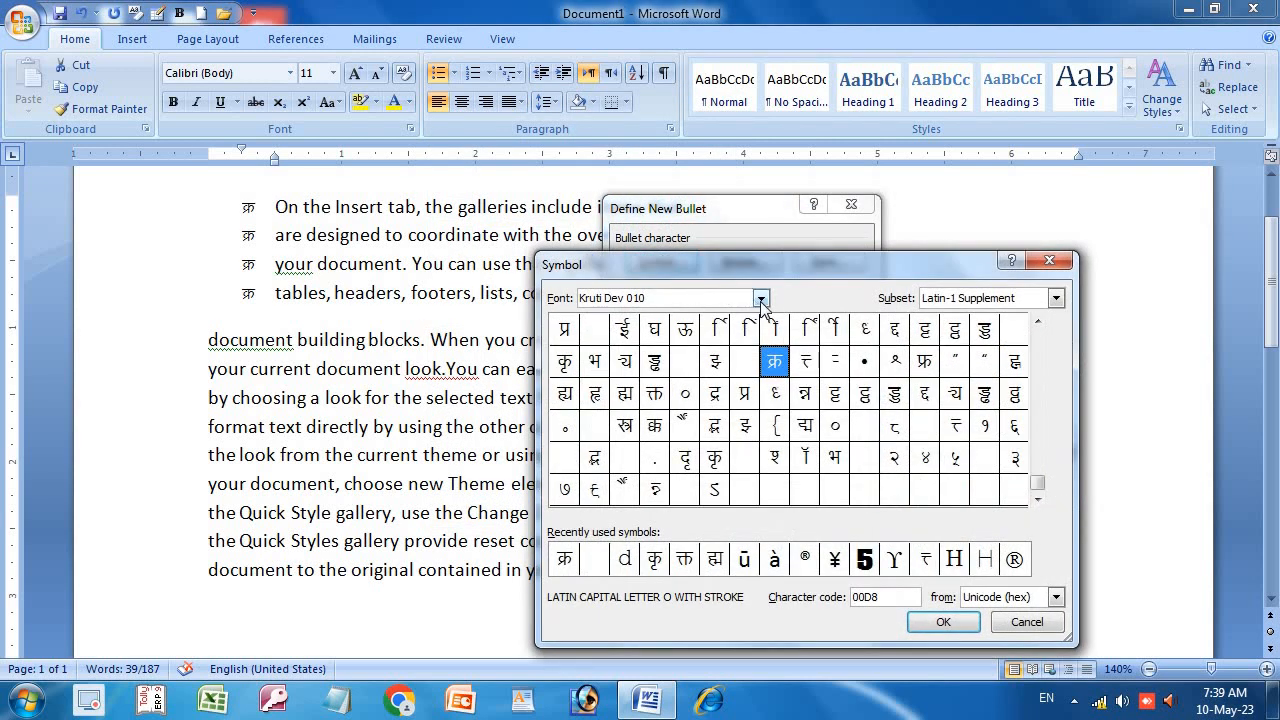
click(760, 300)
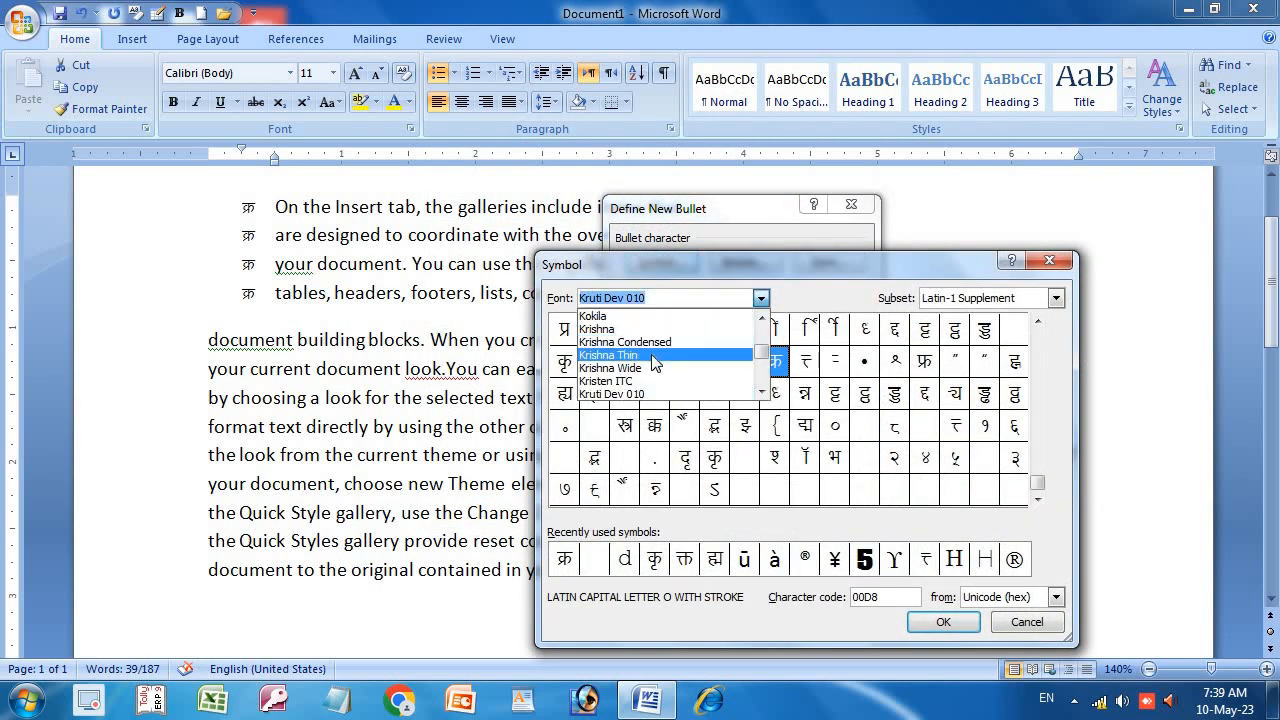
click(655, 360)
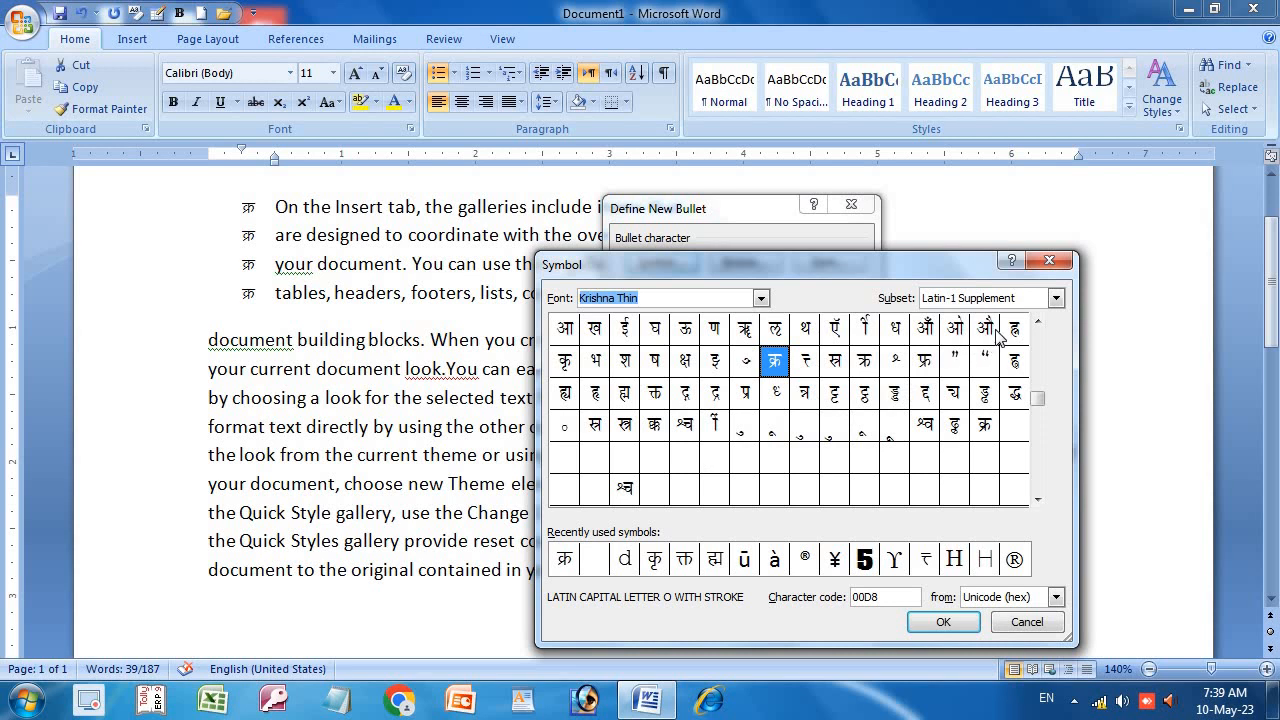
Step: Examine the Krishna Thin symbols in the Latin Extended-B, Greek and Coptic, and General Punctuation subsets, and the character code of the selected symbol
click(1055, 298)
click(1012, 356)
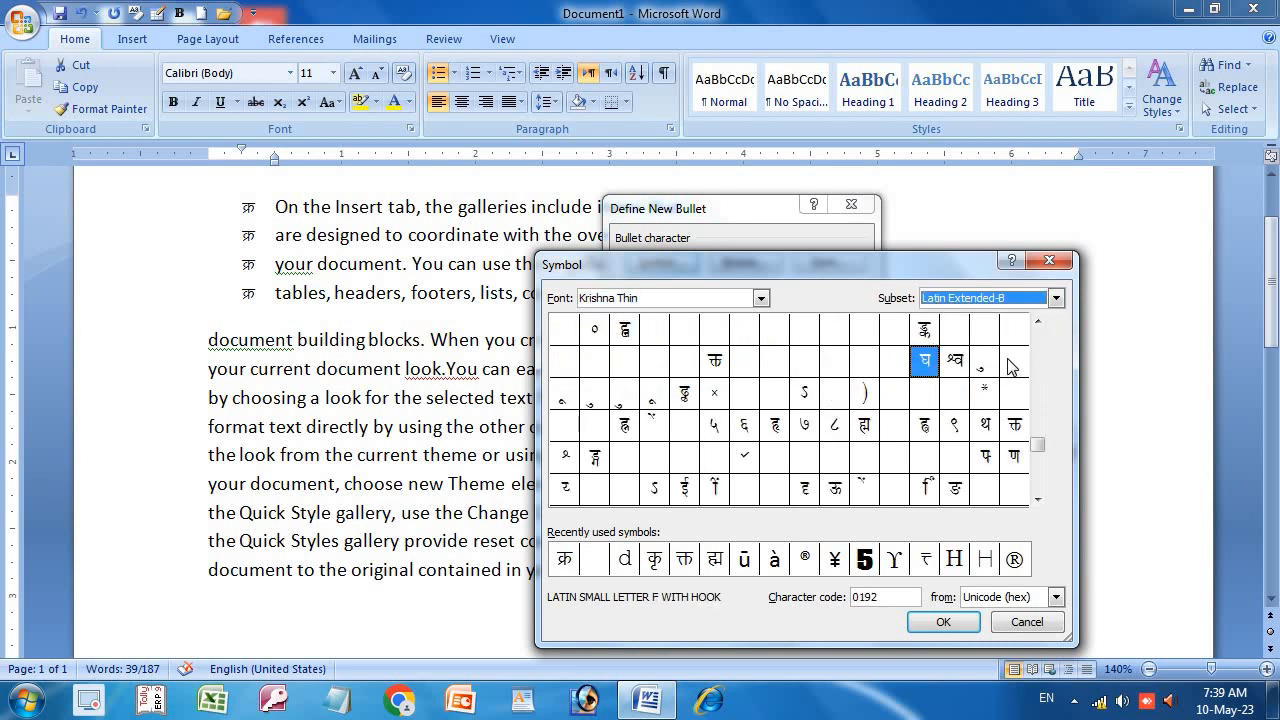
click(1056, 298)
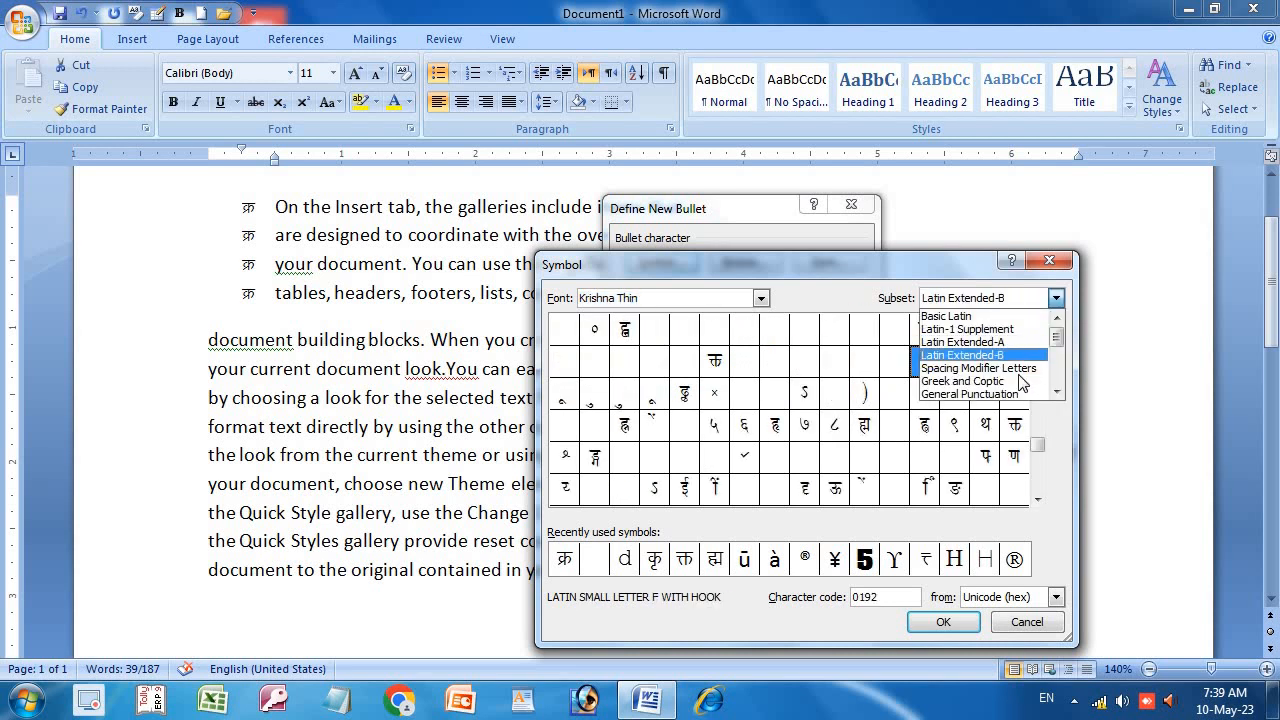
click(1022, 378)
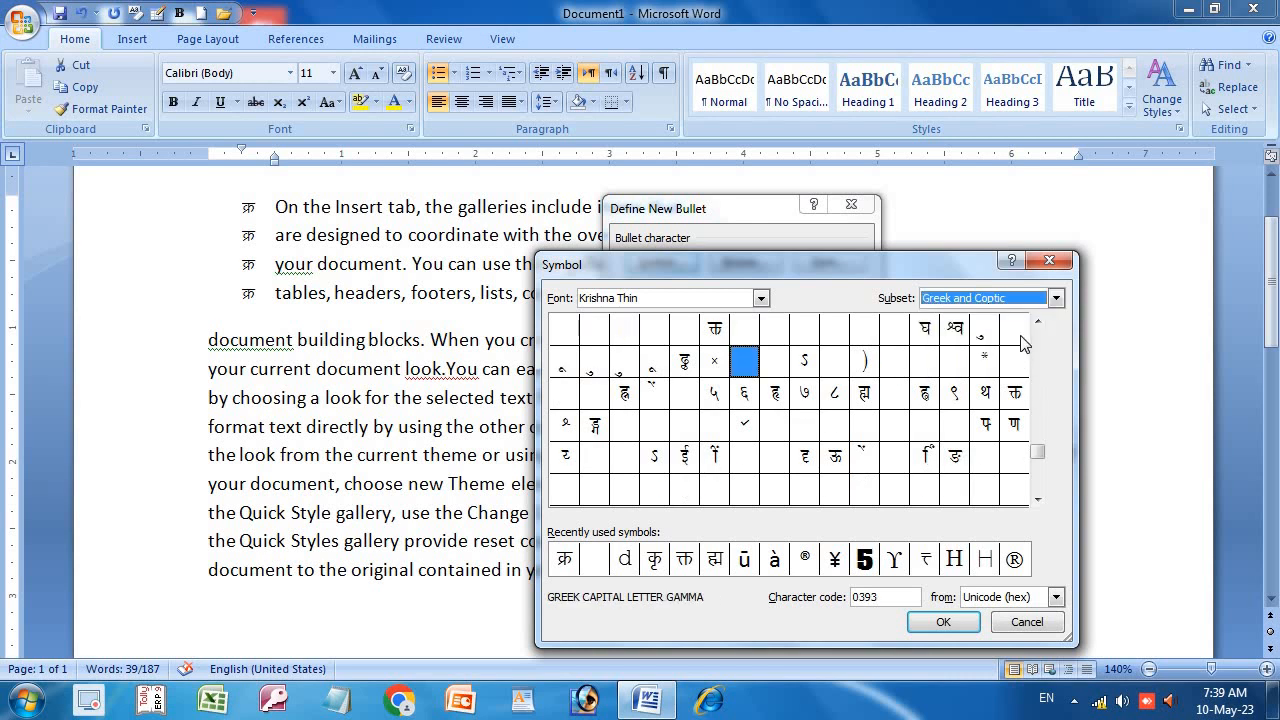
click(1056, 298)
click(1005, 395)
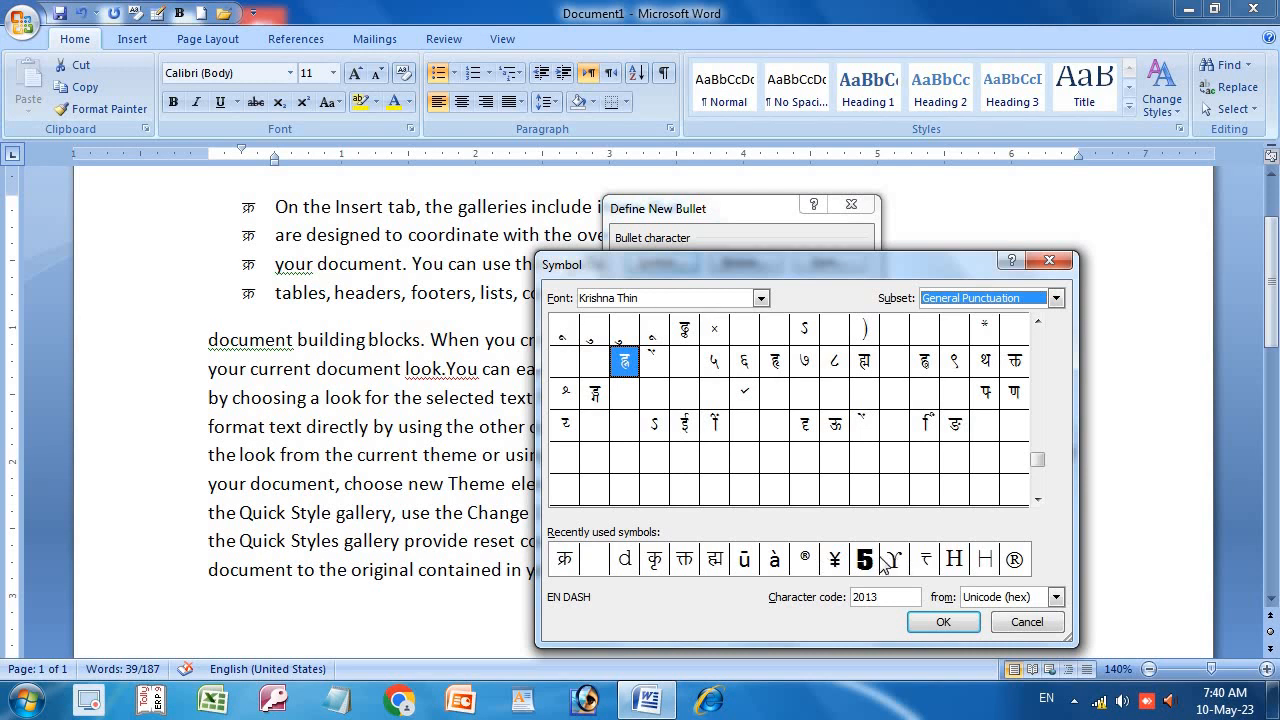
click(884, 596)
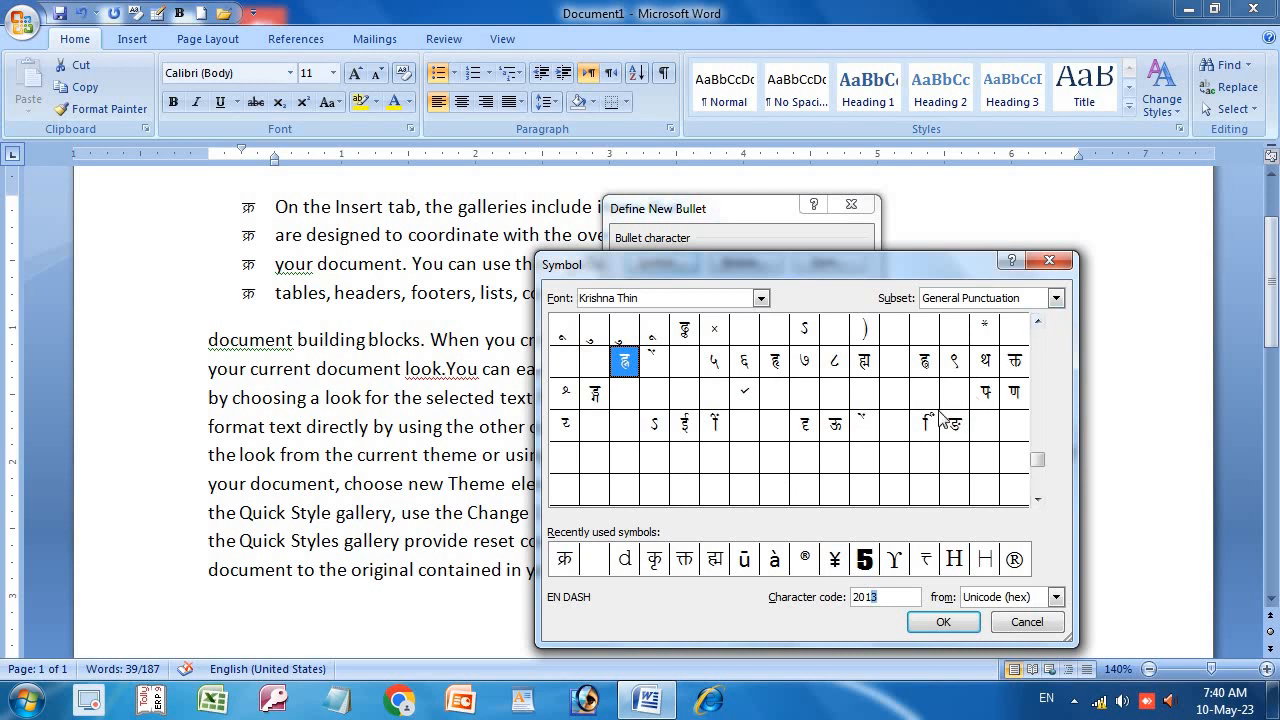
Step: Choose the recently used symbol क्र with character code 00D8 as the bullet and apply it to the four selected lines
click(566, 562)
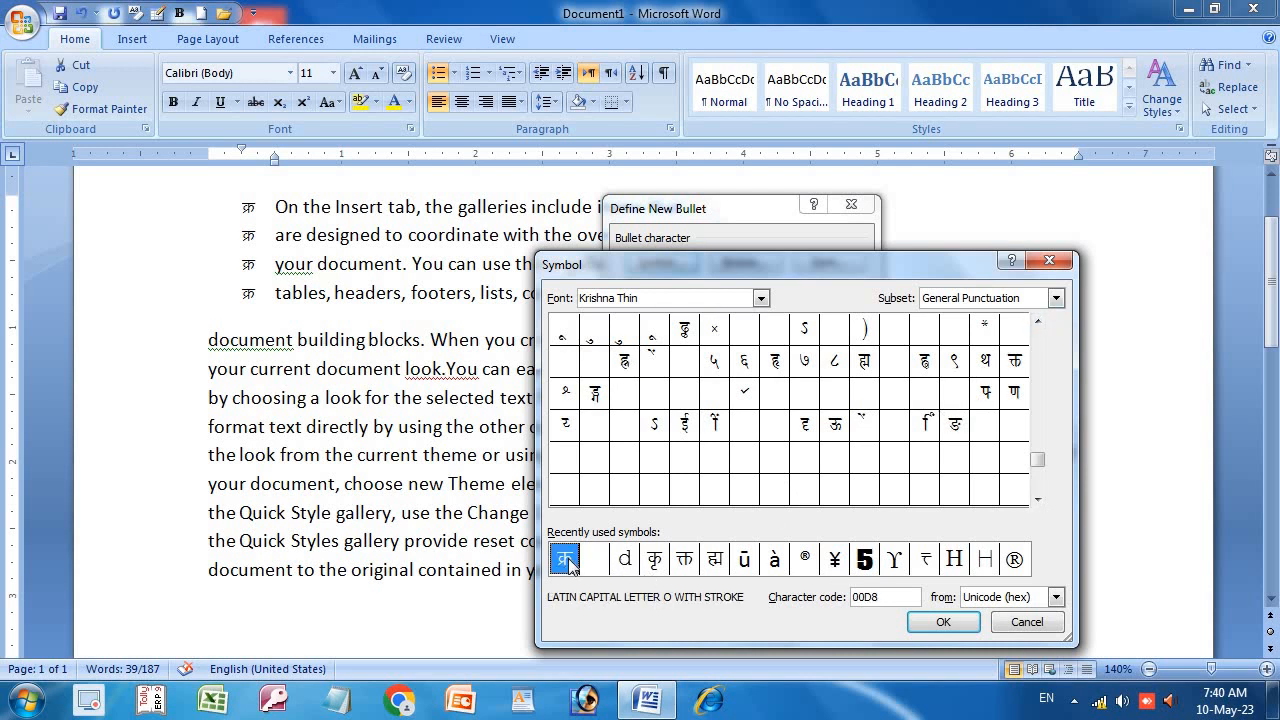
double_click(566, 562)
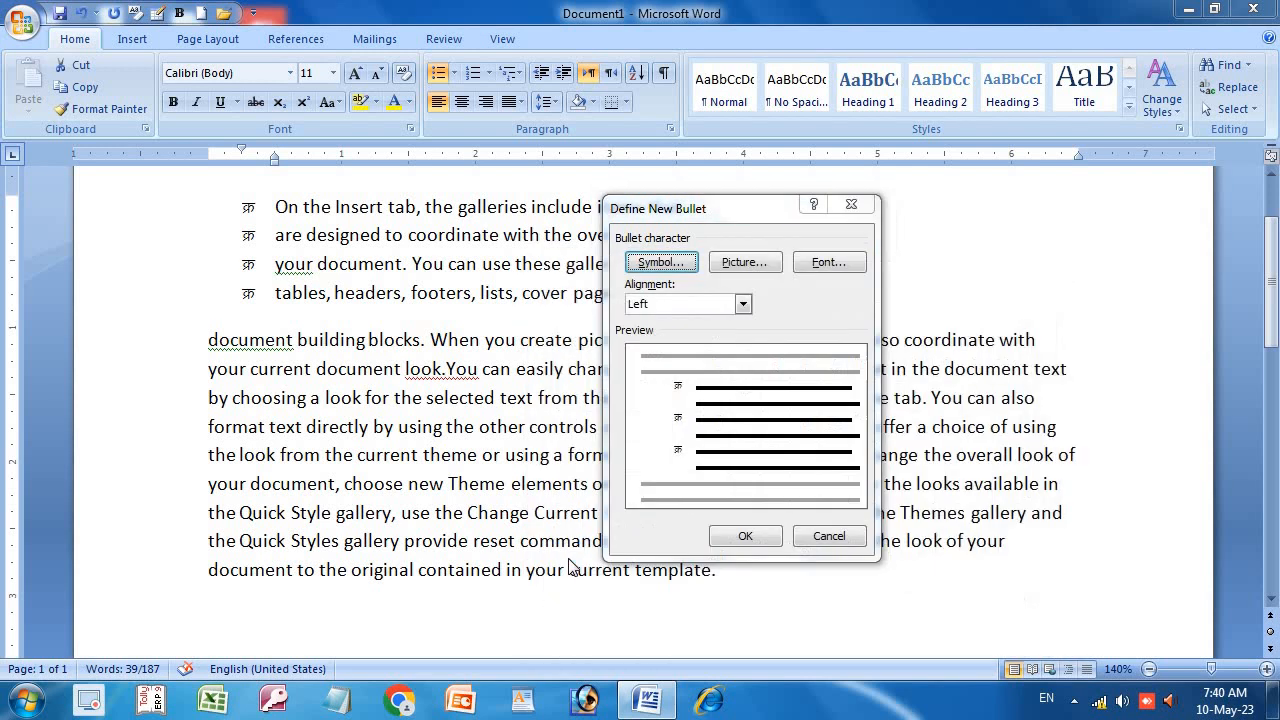
click(740, 531)
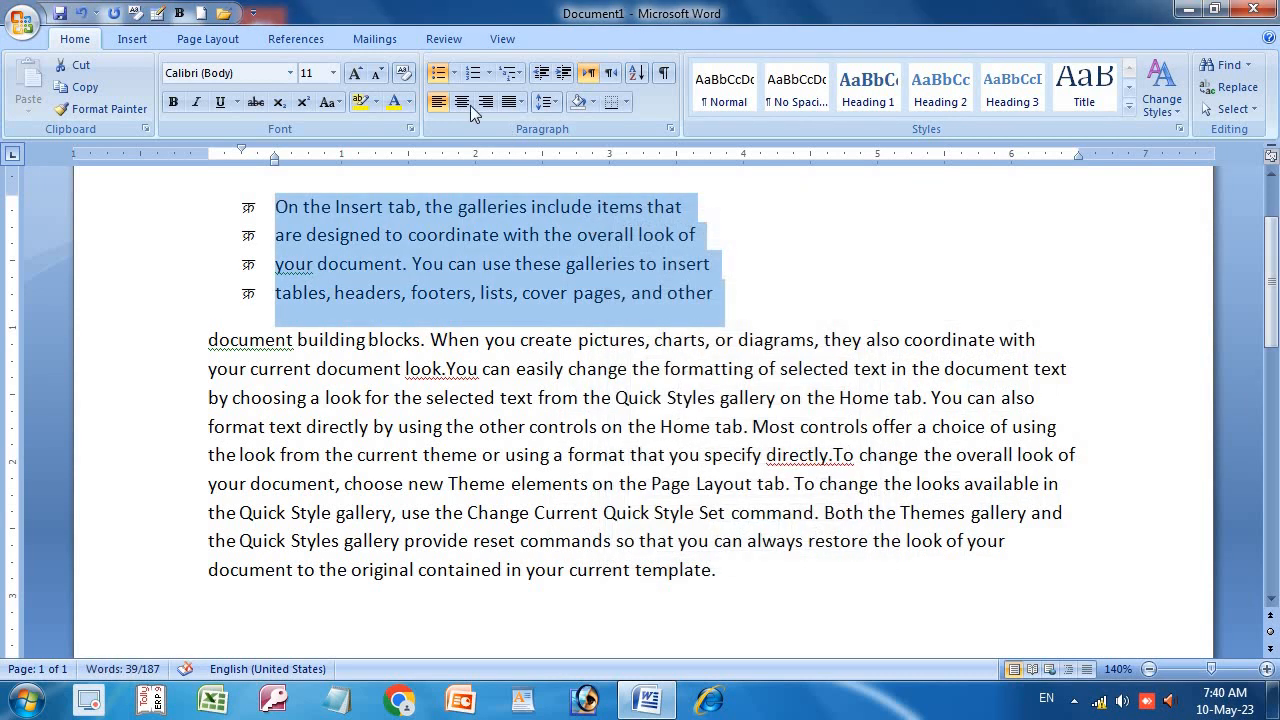
Step: Start defining another new bullet from a symbol and examine the character codes of several Kruti Dev 010 symbols
click(454, 73)
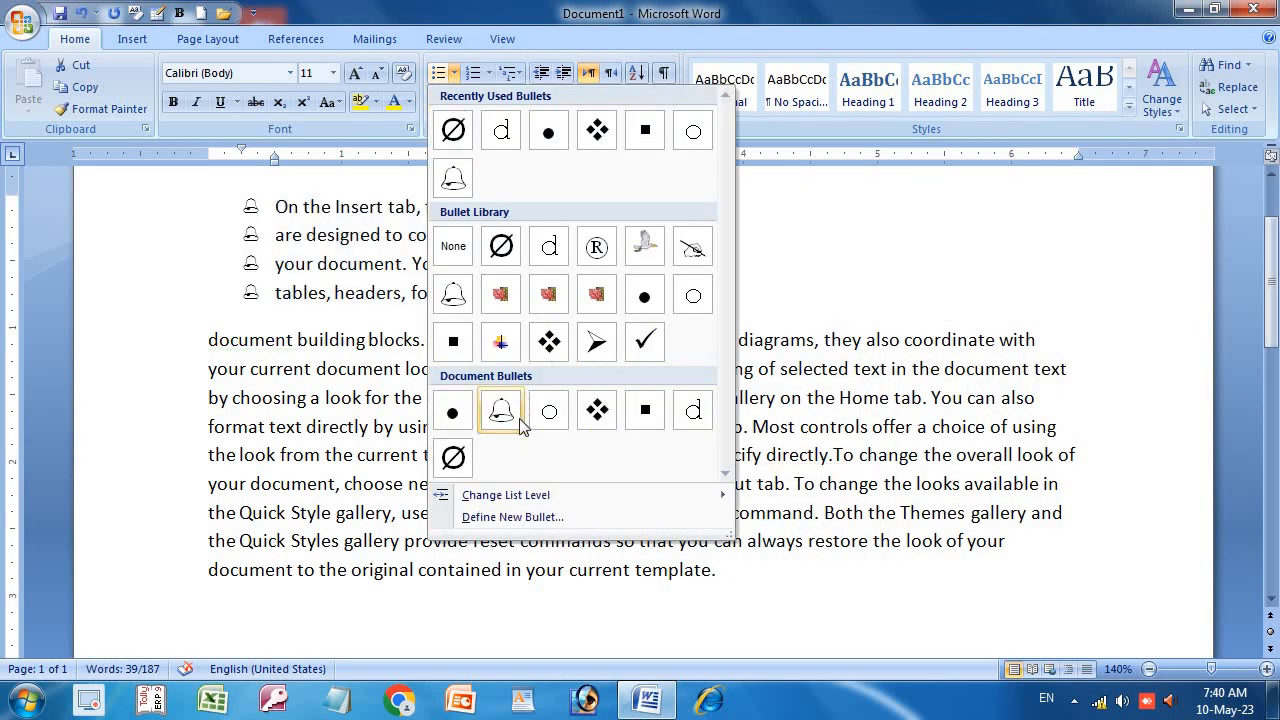
click(515, 517)
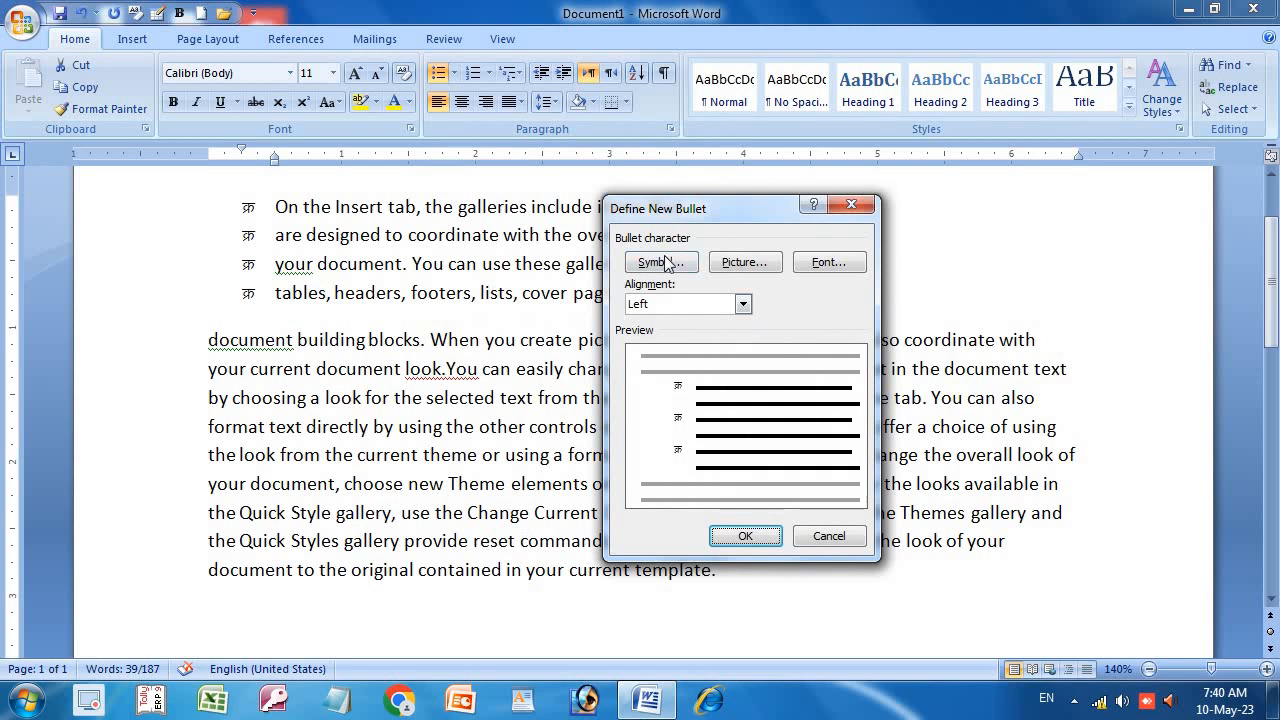
click(668, 262)
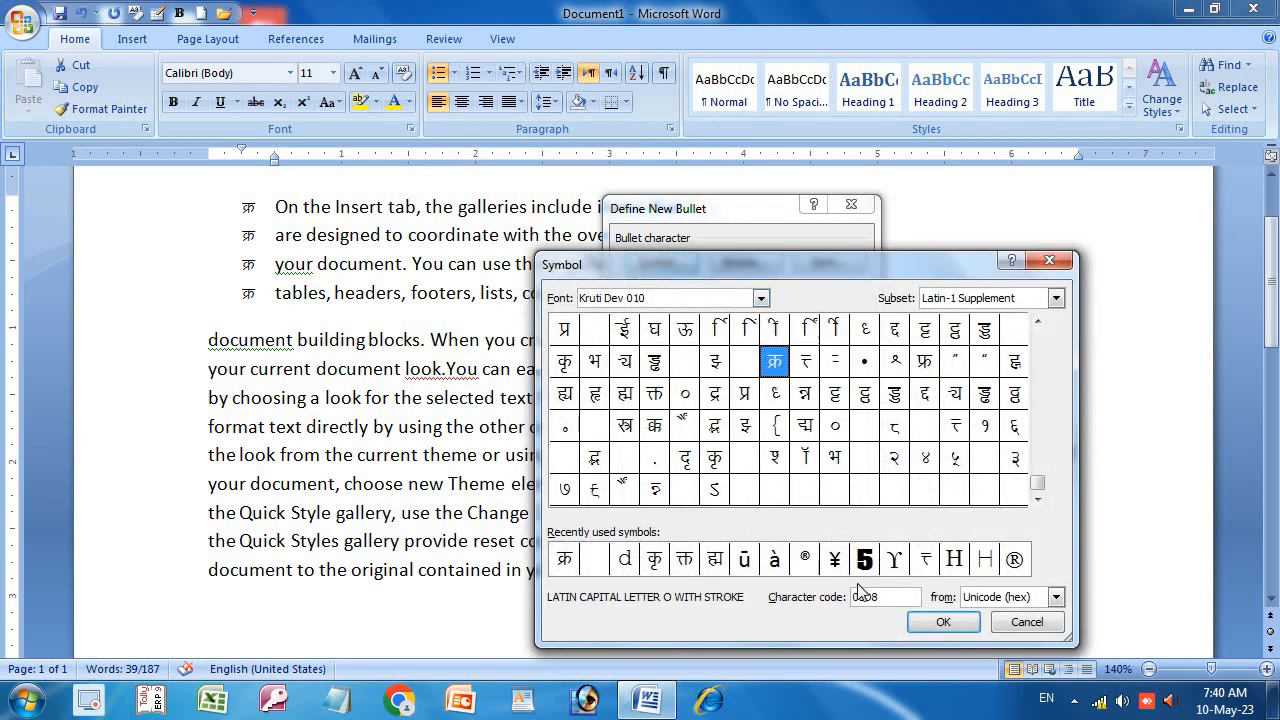
click(788, 437)
click(836, 432)
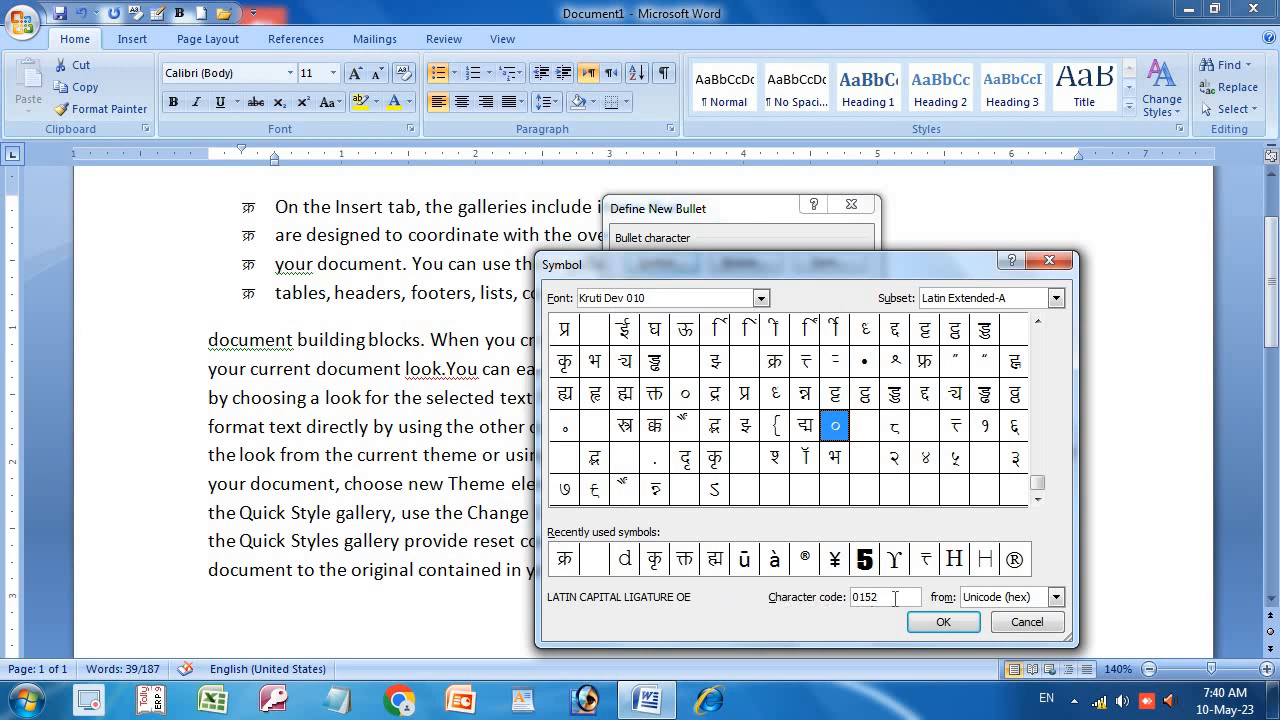
click(830, 400)
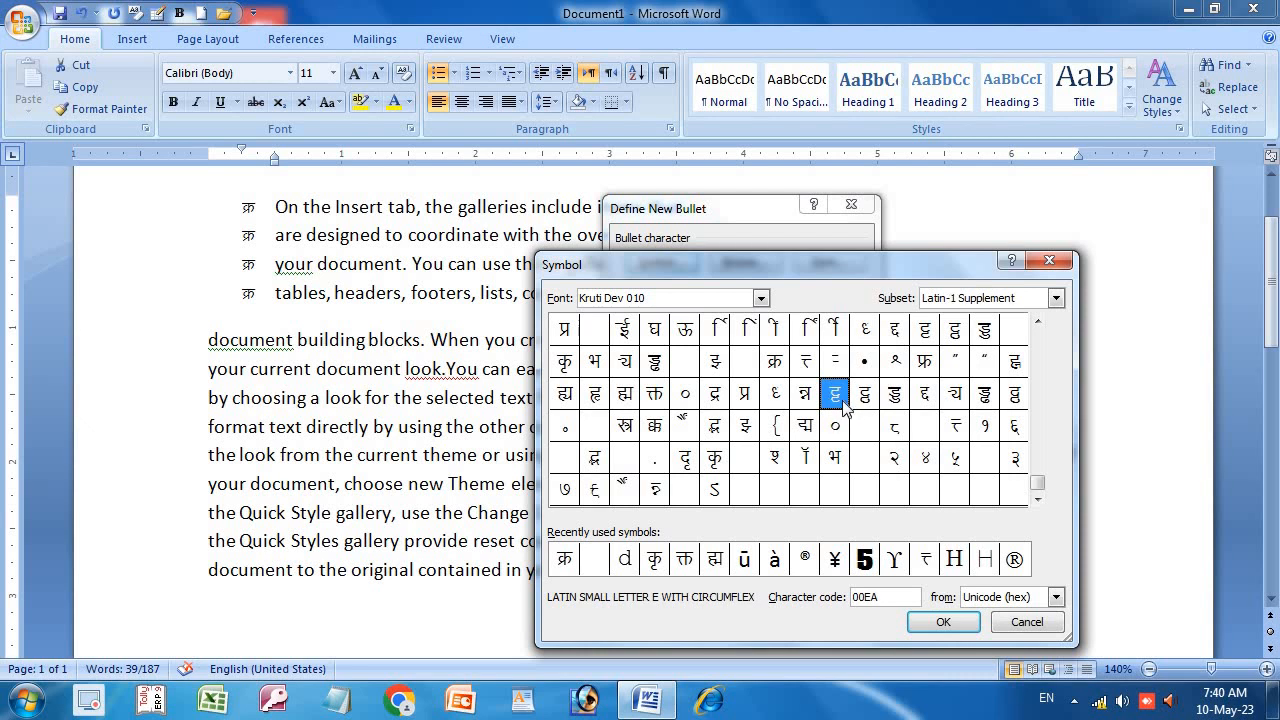
click(866, 400)
click(893, 400)
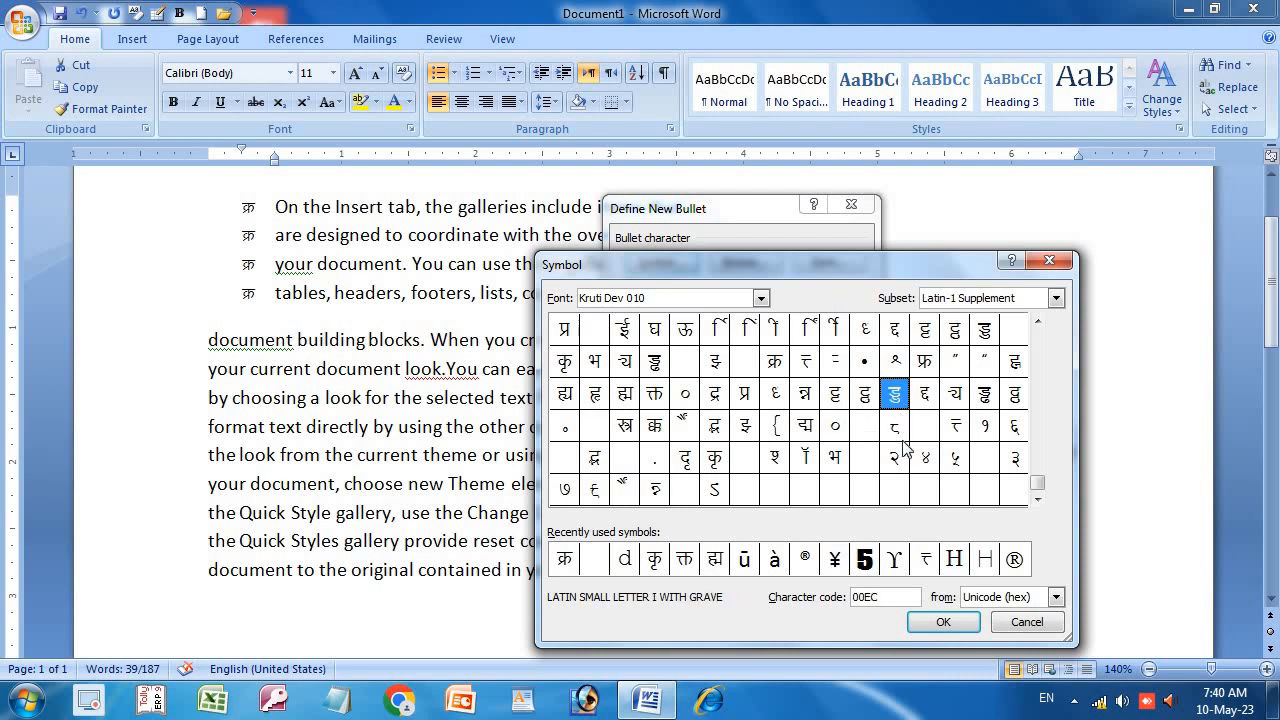
click(899, 430)
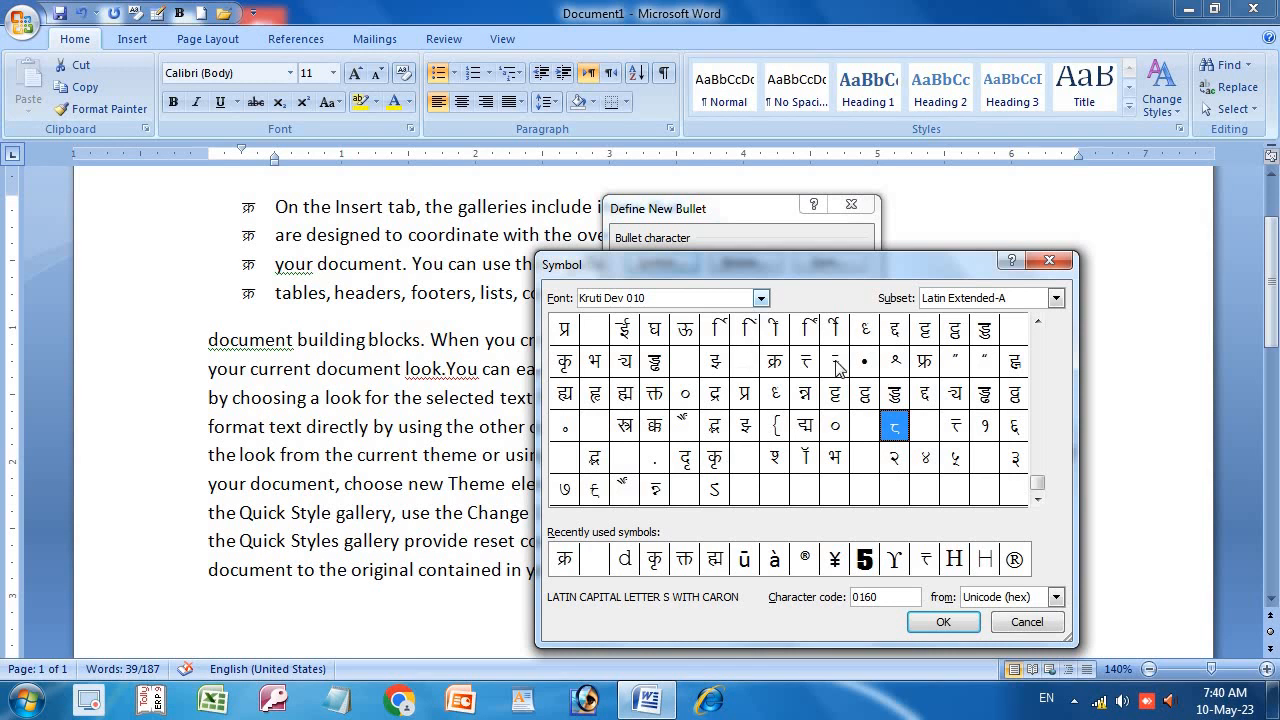
Step: Examine the Kruti Dev 010 symbols in the Basic Latin subset, including the character codes of क and ट
click(1055, 298)
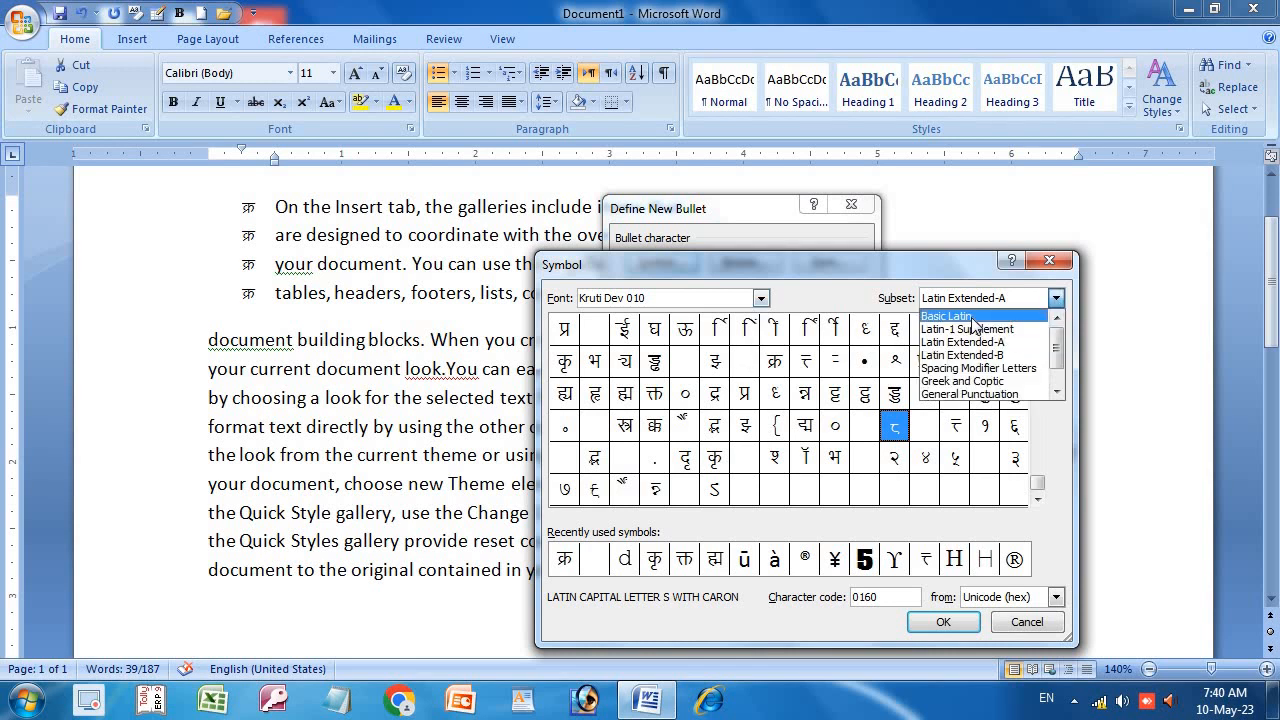
click(972, 318)
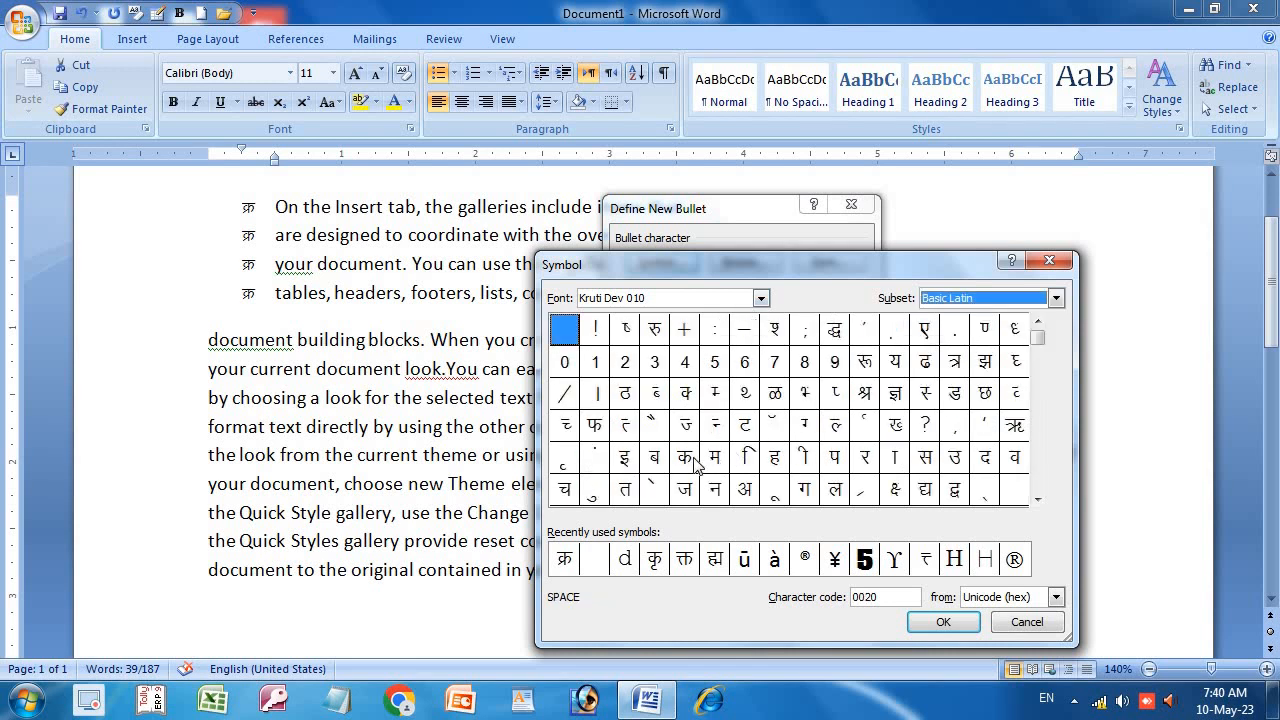
click(692, 459)
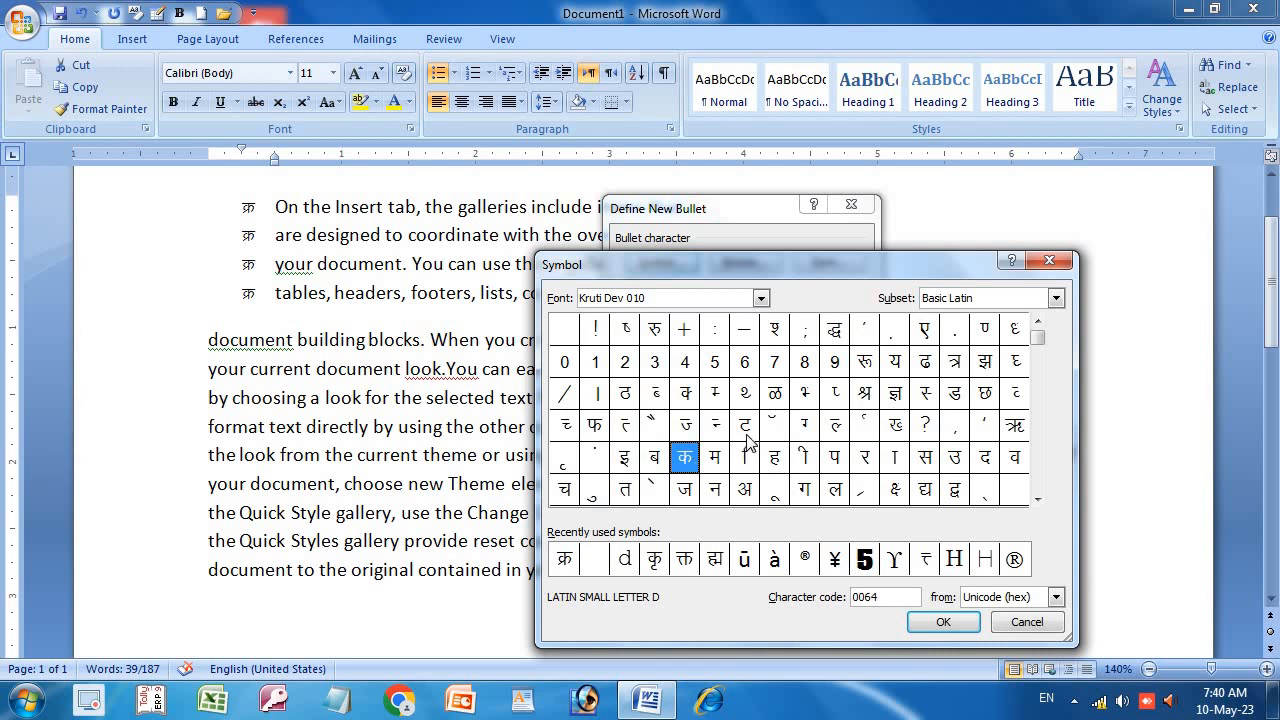
click(746, 434)
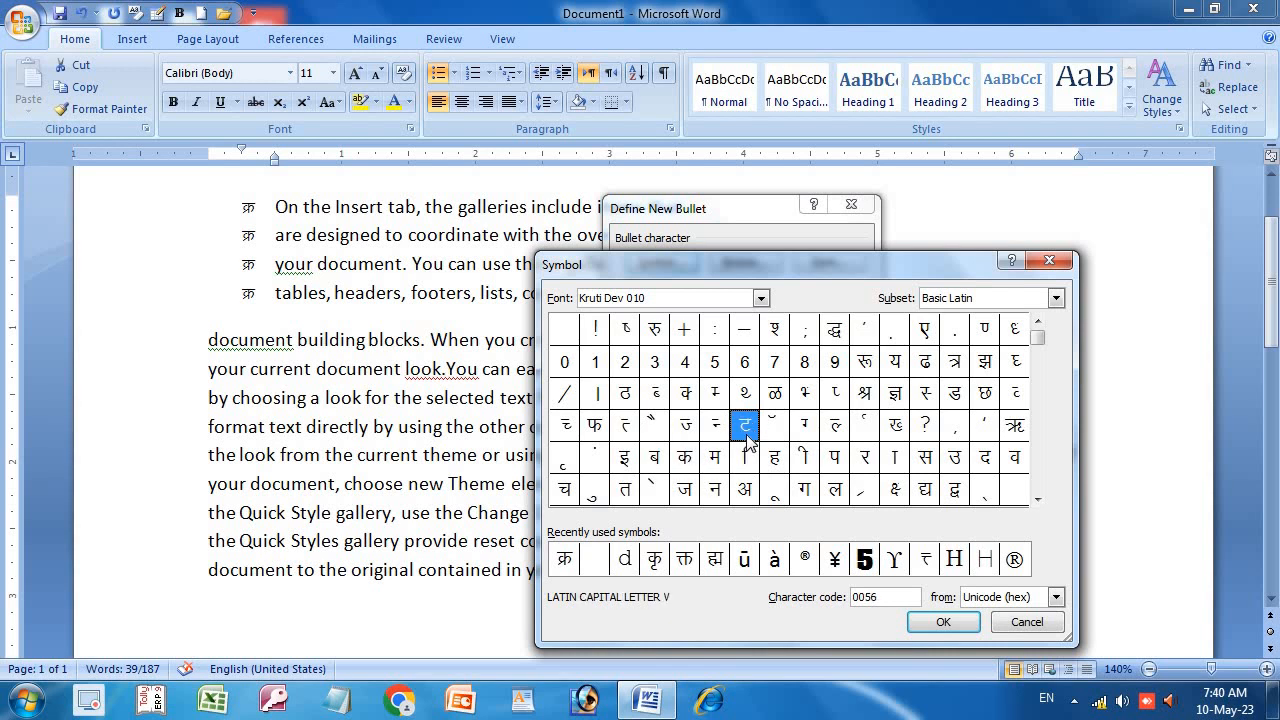
Step: Pick the Kruti Dev 010 symbol क्र with character code 00D8 in the Latin-1 Supplement subset and apply it as the bullet
click(1037, 500)
click(1037, 500)
click(1037, 500)
click(1037, 500)
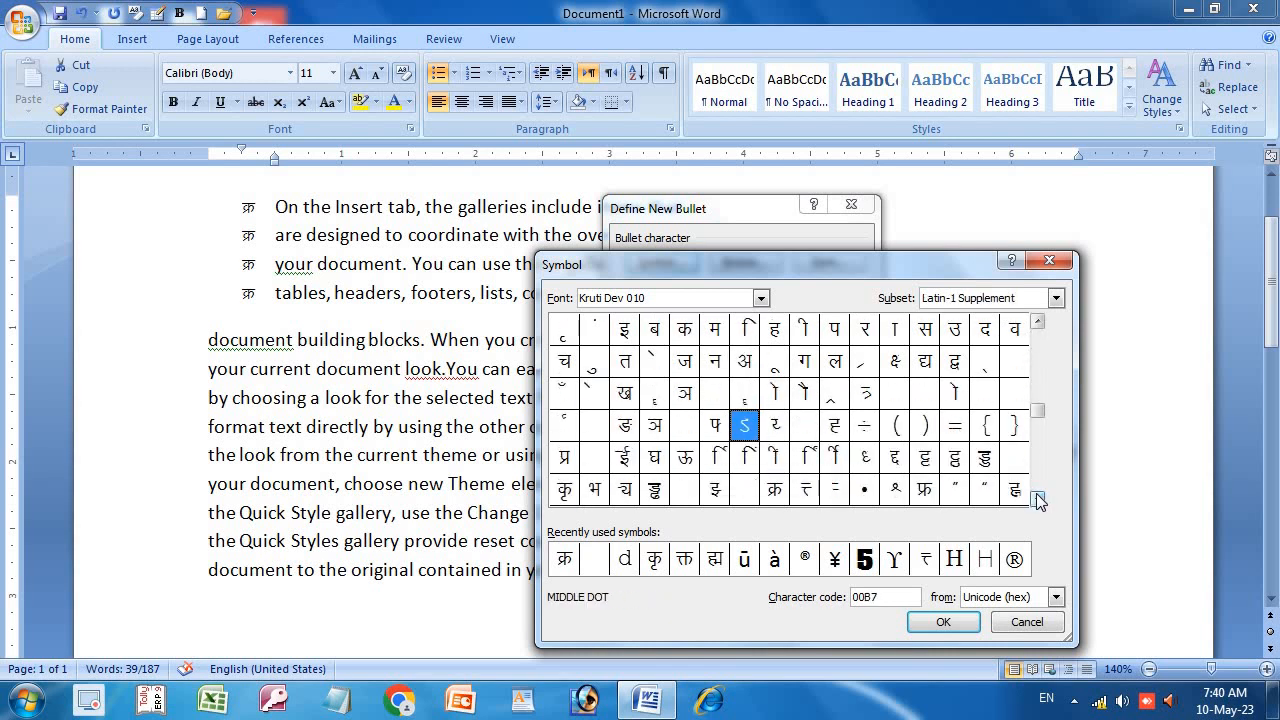
click(1037, 500)
click(773, 462)
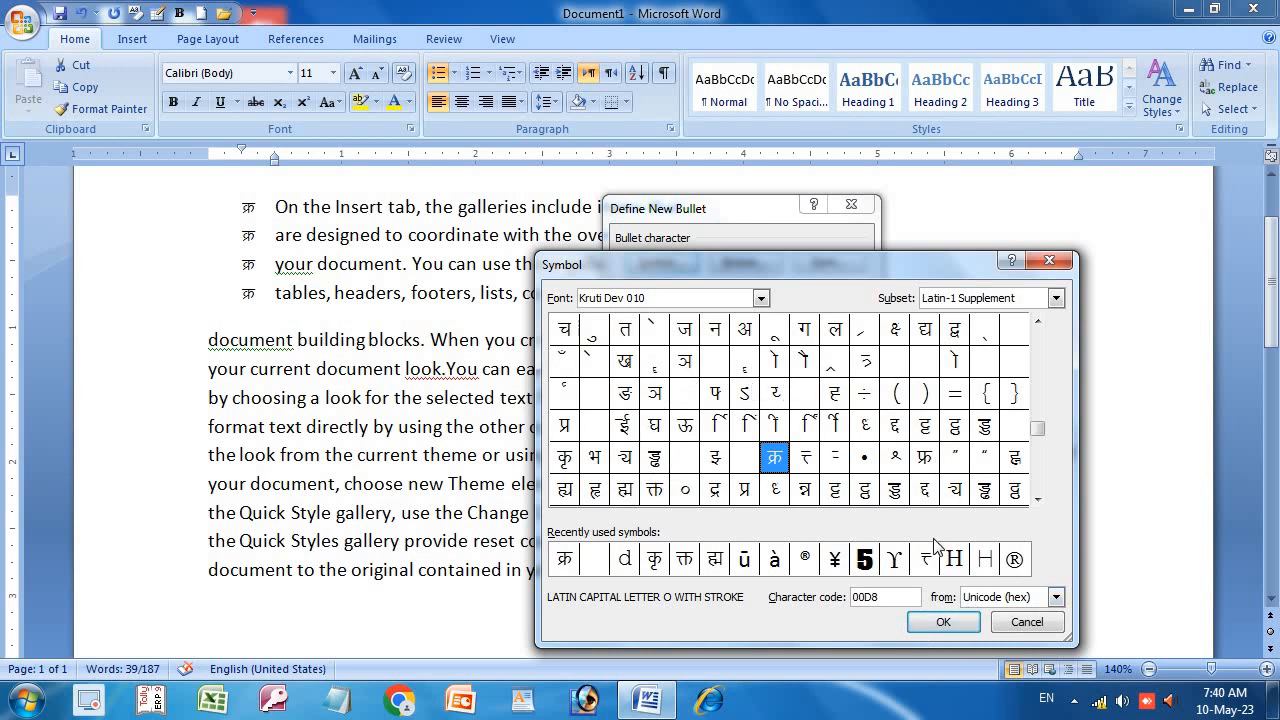
click(921, 622)
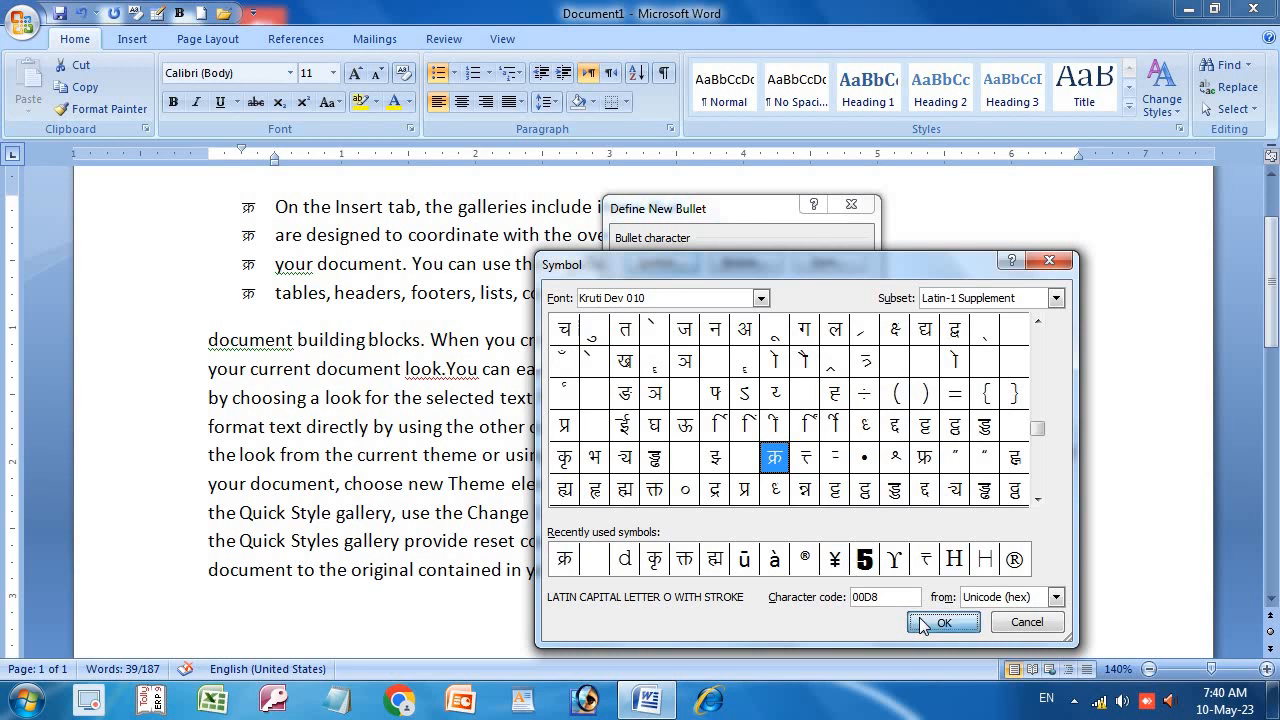
click(723, 535)
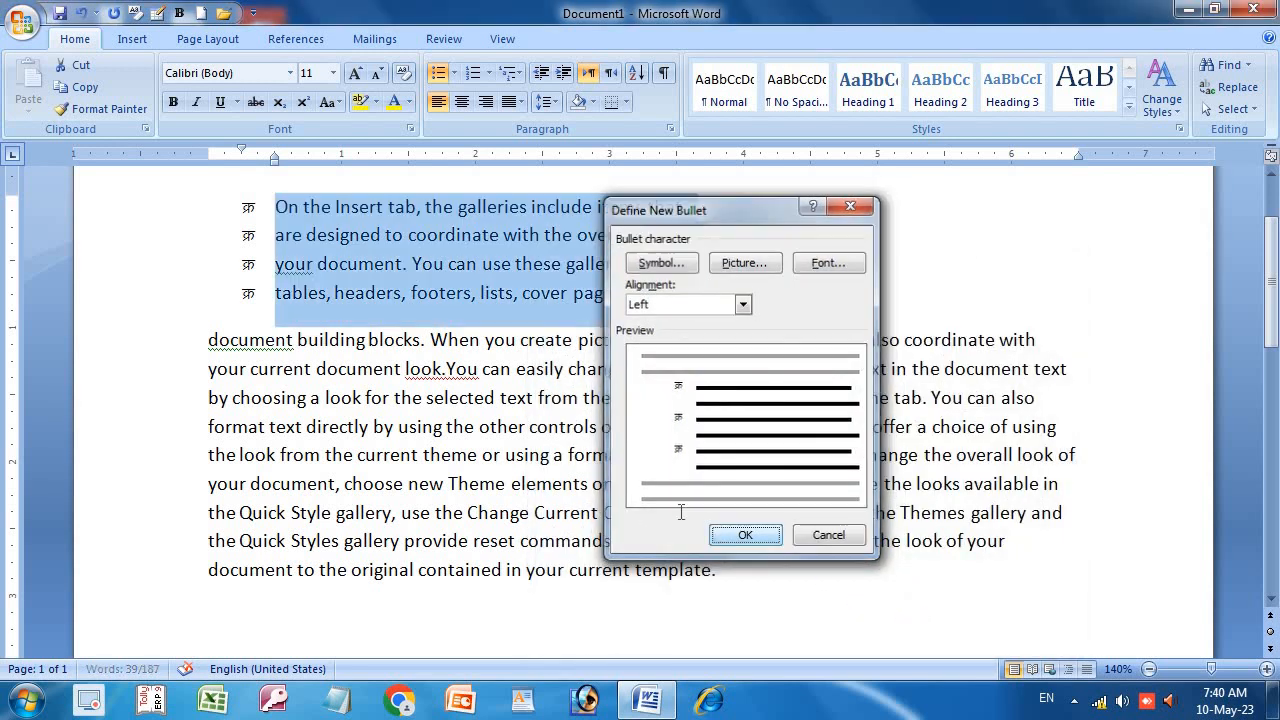
Step: Start defining a picture bullet for the four selected lines and open the file browser for importing an image
click(455, 74)
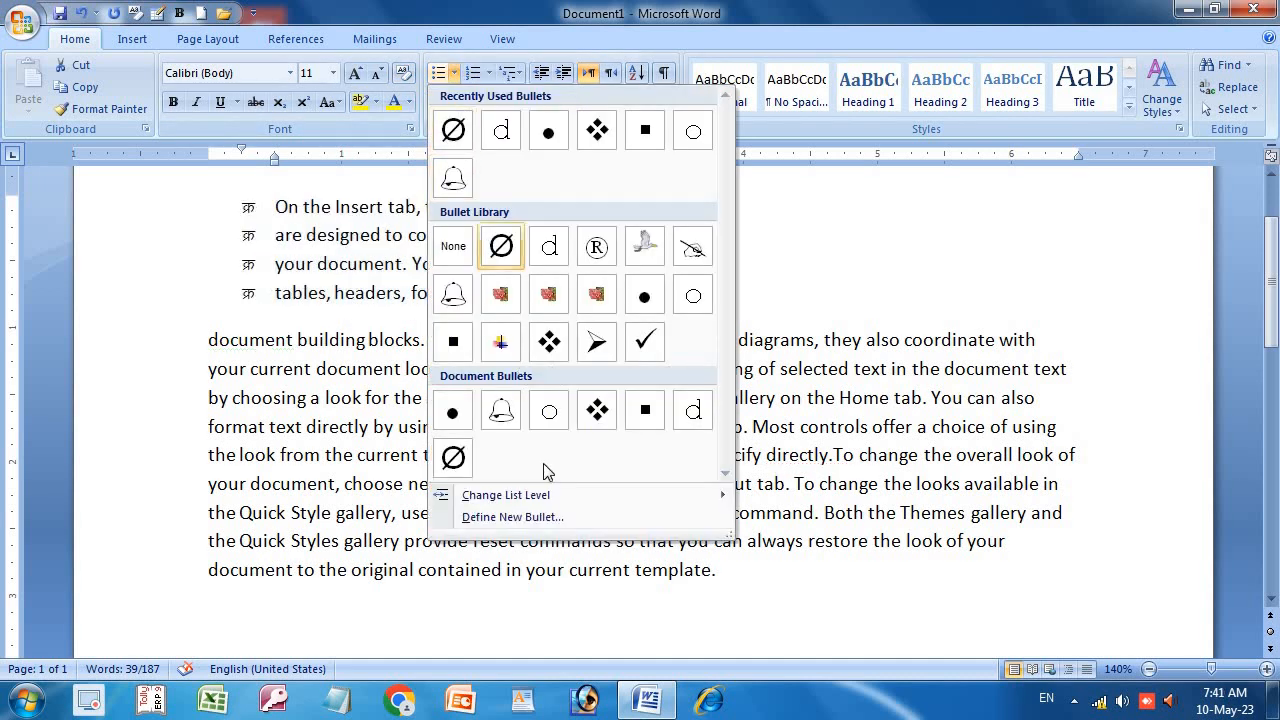
click(512, 517)
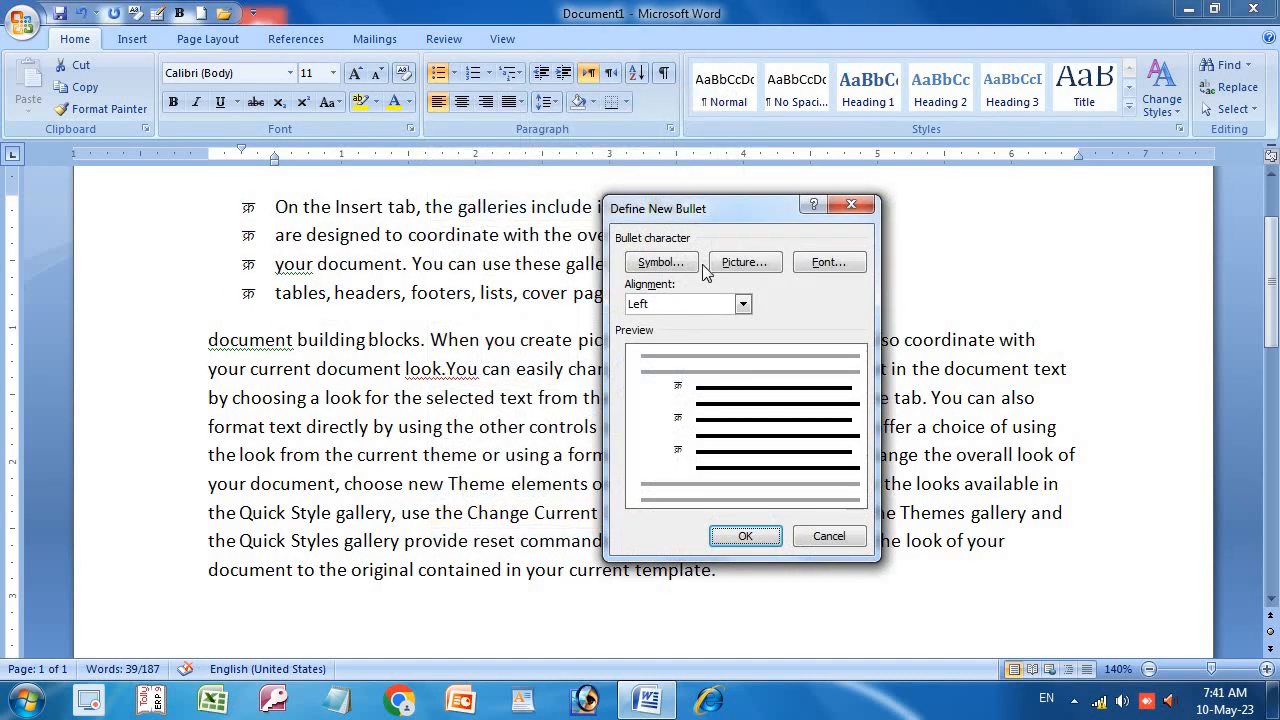
click(720, 264)
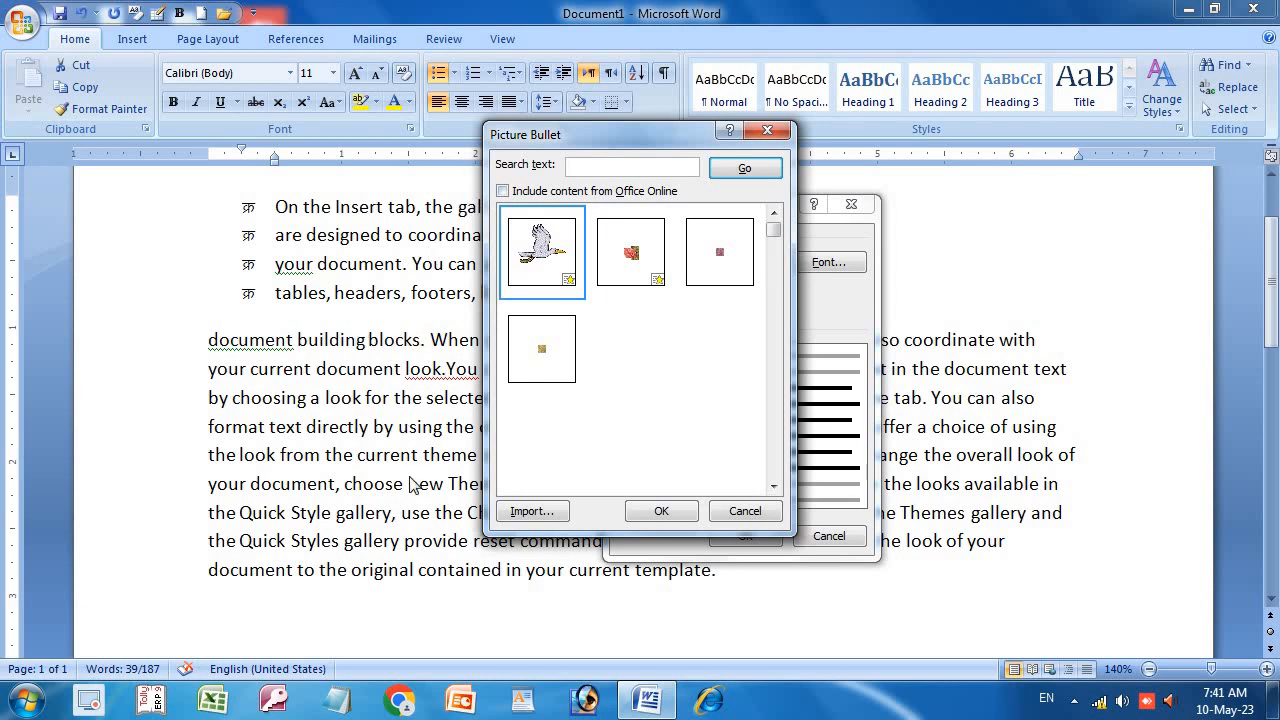
click(531, 512)
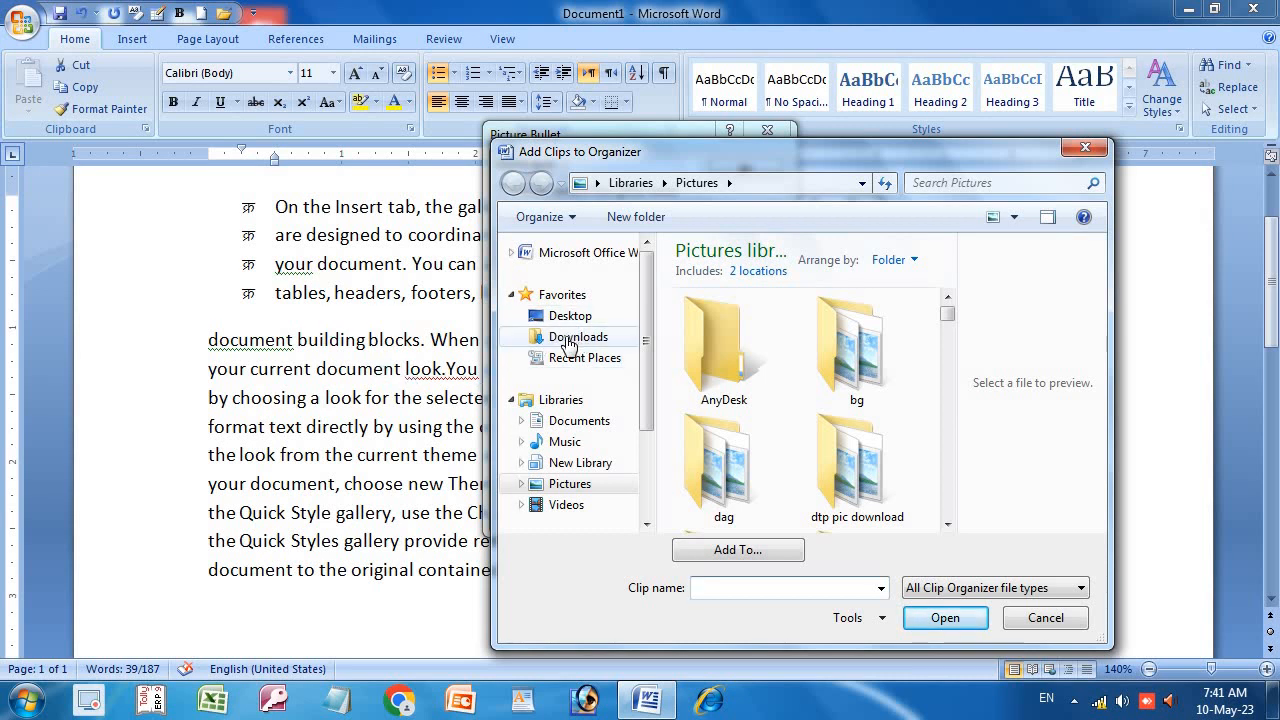
Step: Import the image girl-png1-min-819x1024 from the Pictures library into the picture bullet collection
click(584, 488)
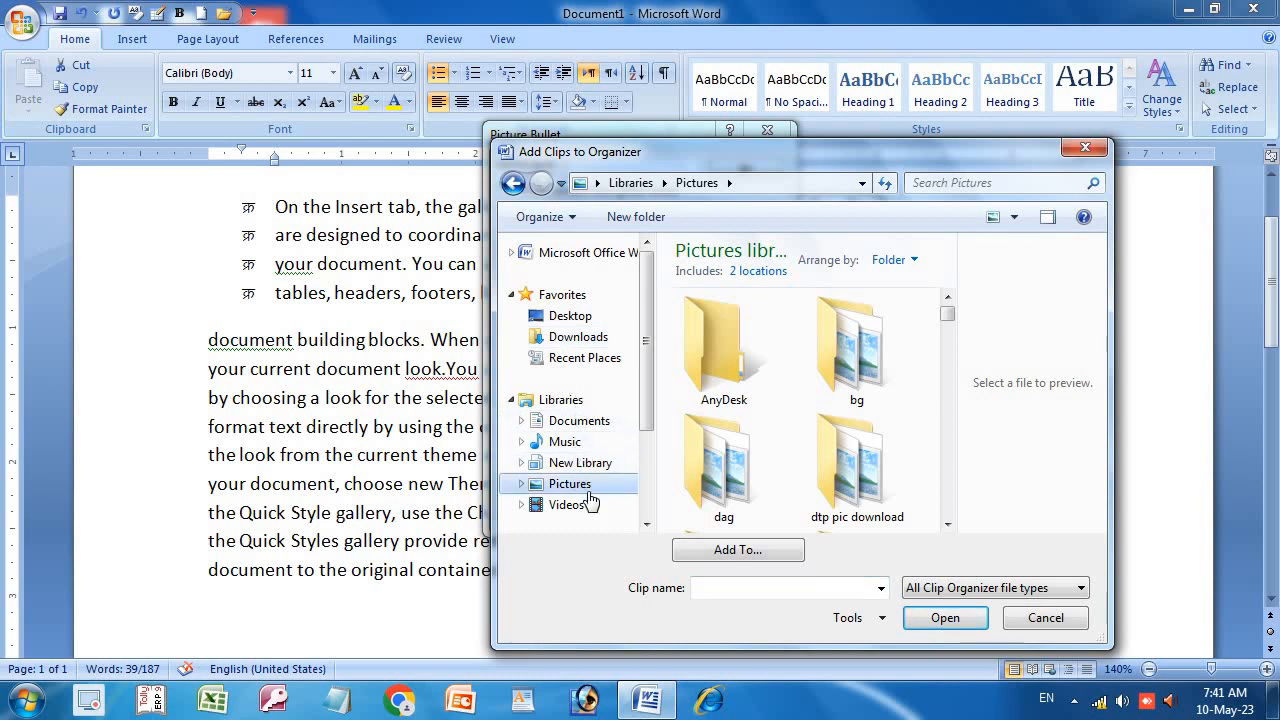
click(688, 467)
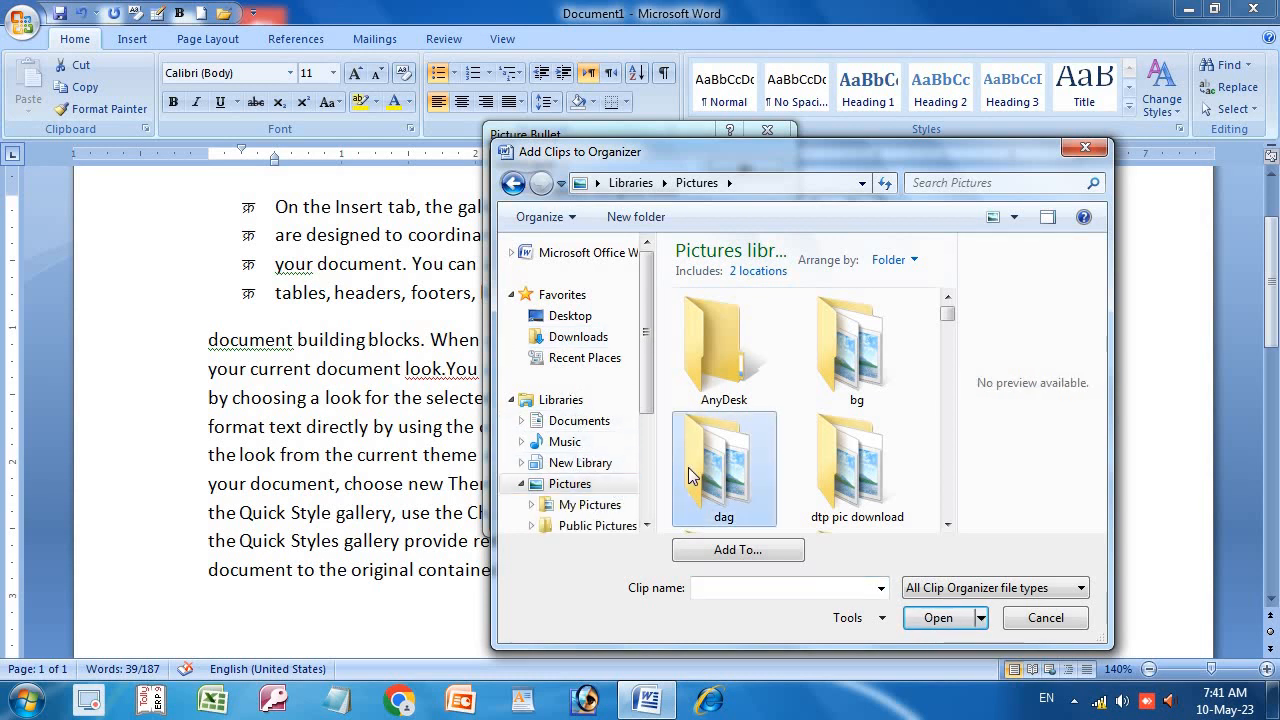
scroll(688, 467, down, 1)
scroll(688, 467, down, 5)
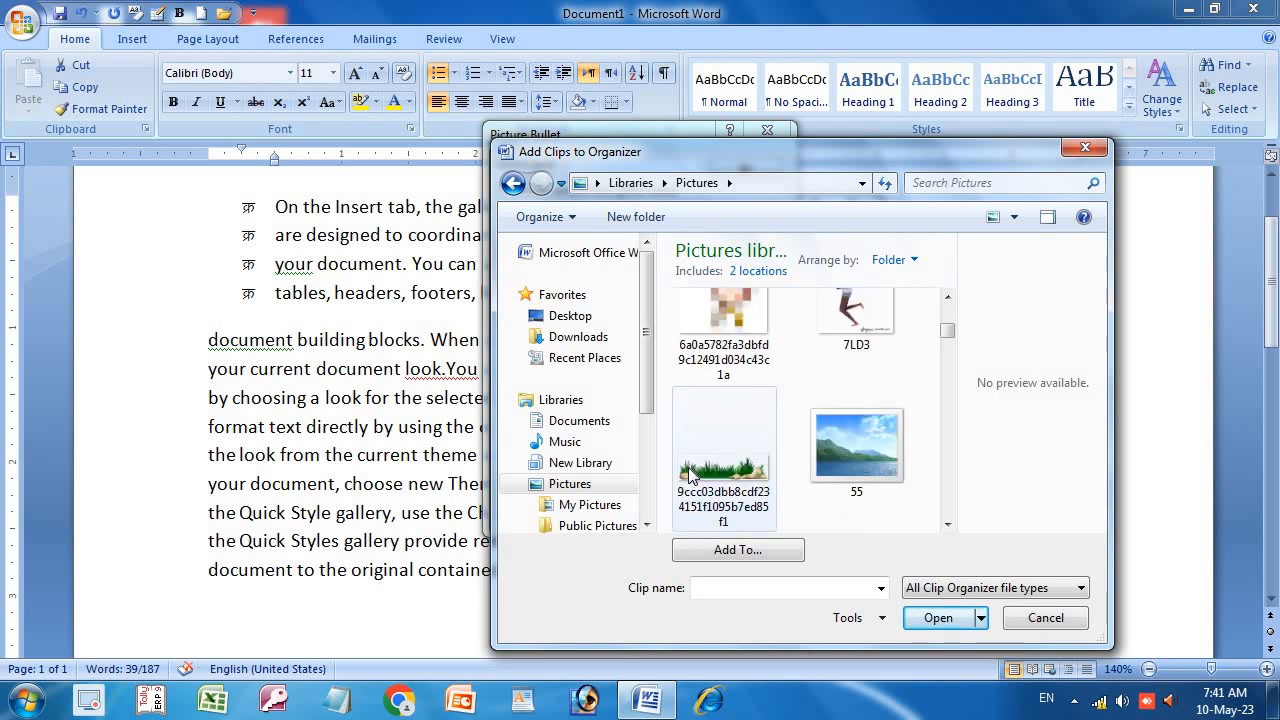
scroll(689, 474, down, 8)
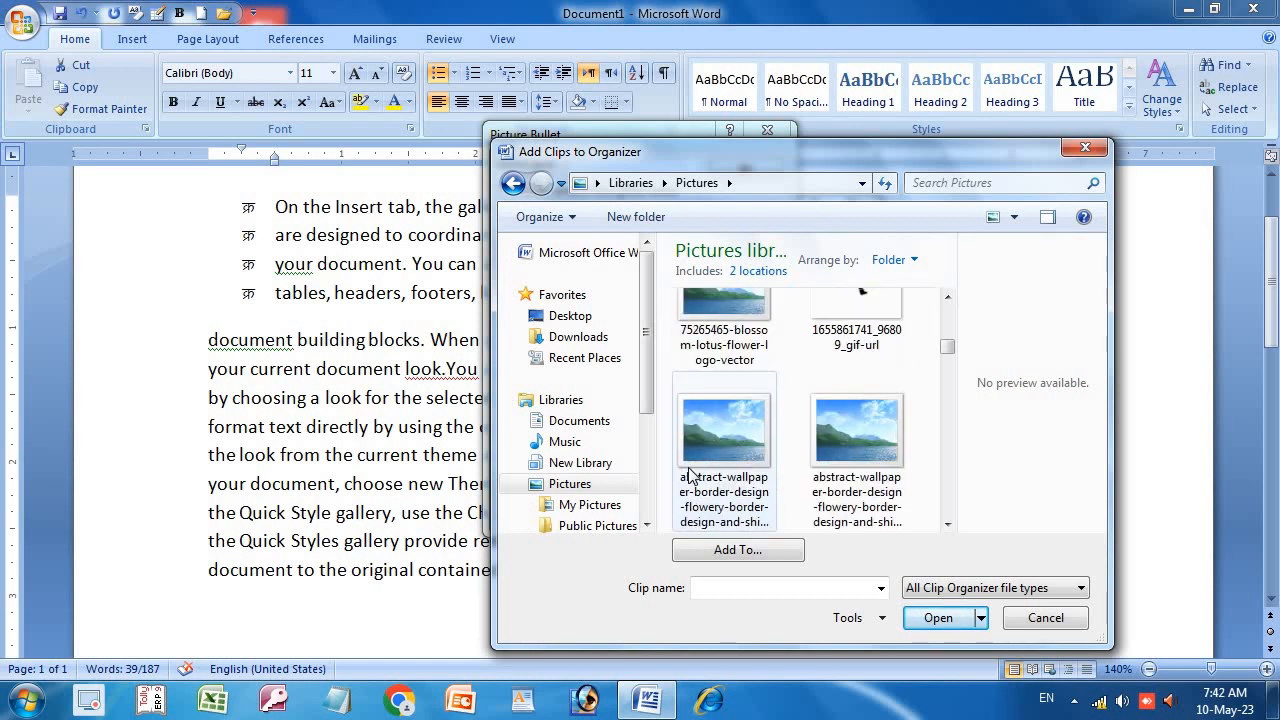
scroll(688, 467, down, 8)
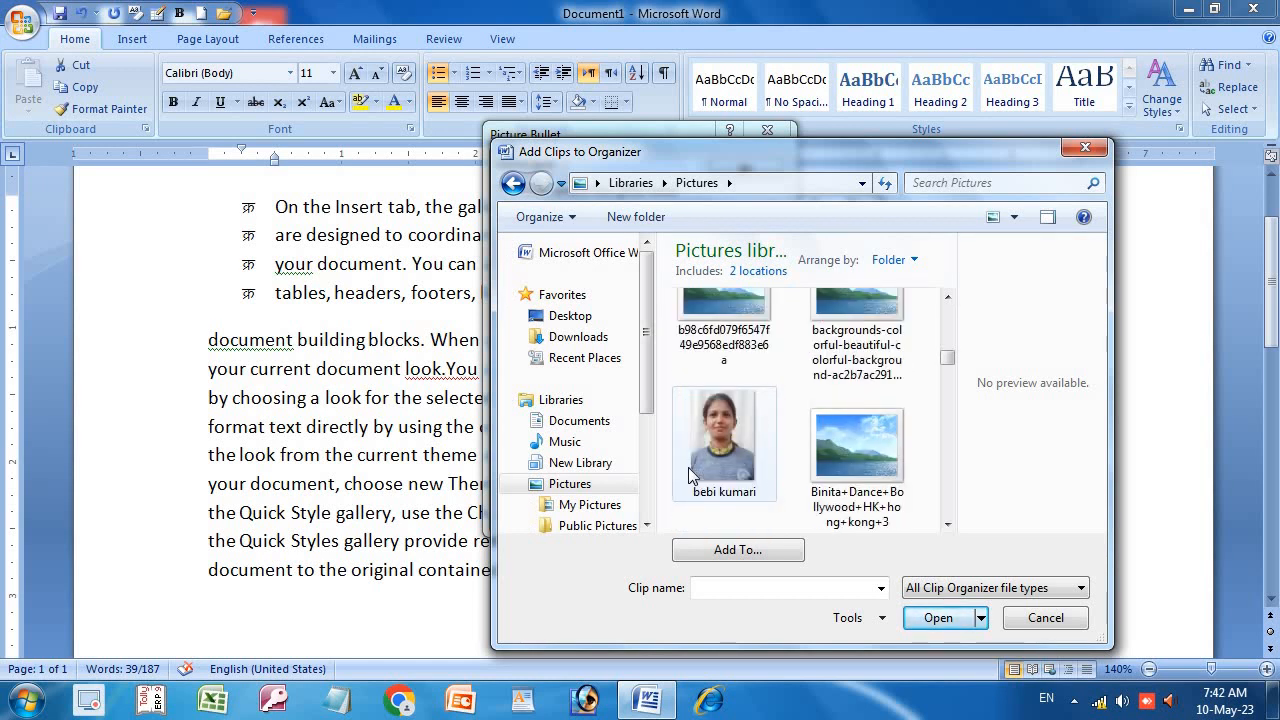
click(706, 458)
scroll(716, 490, down, 10)
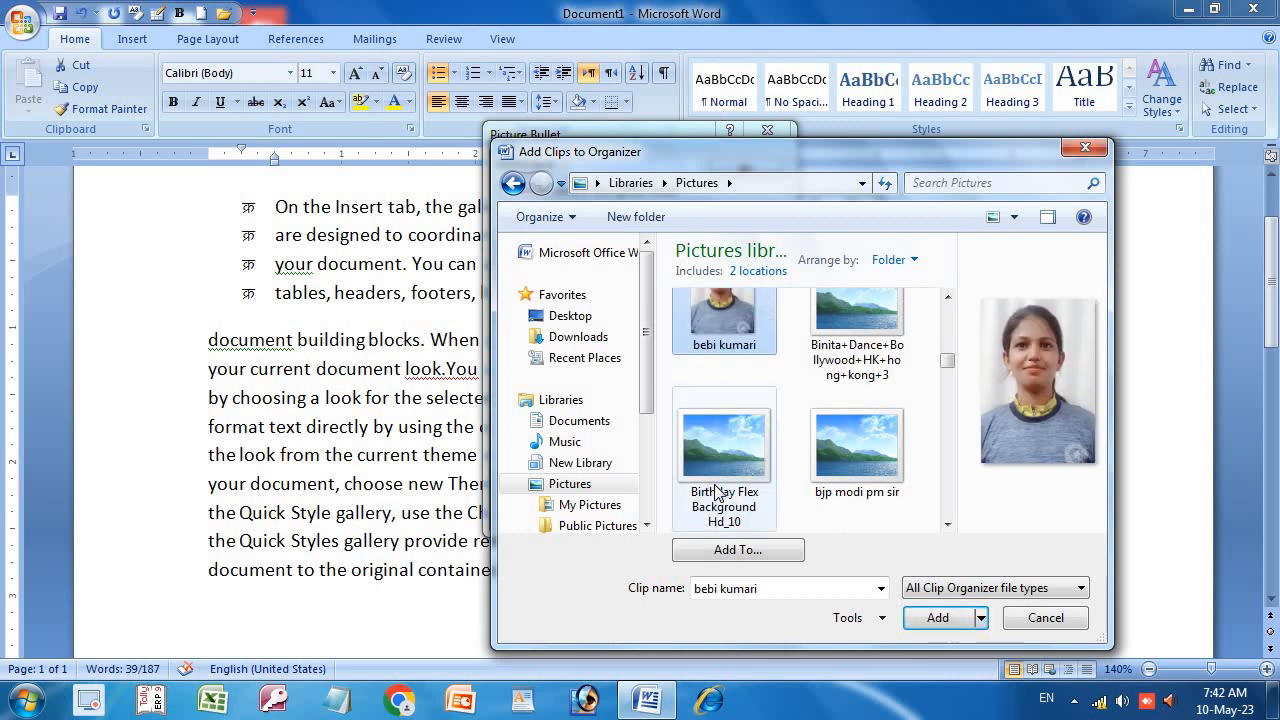
scroll(716, 490, down, 8)
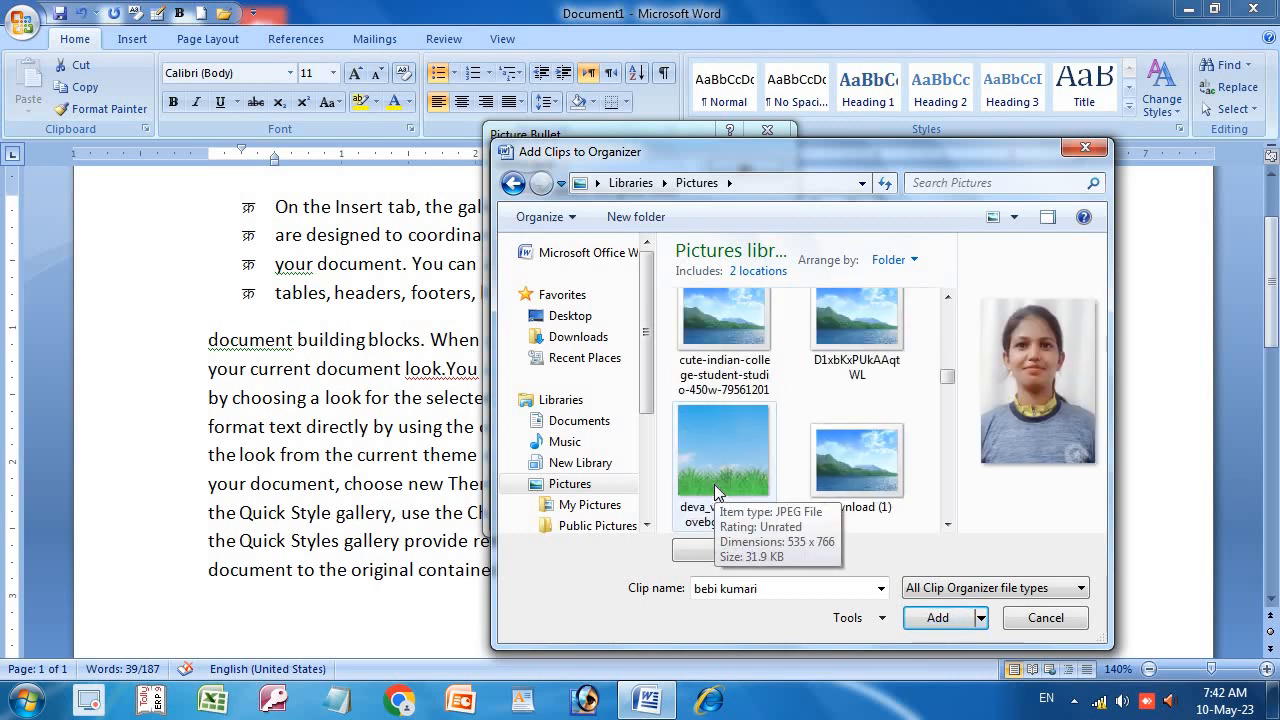
scroll(716, 490, down, 2)
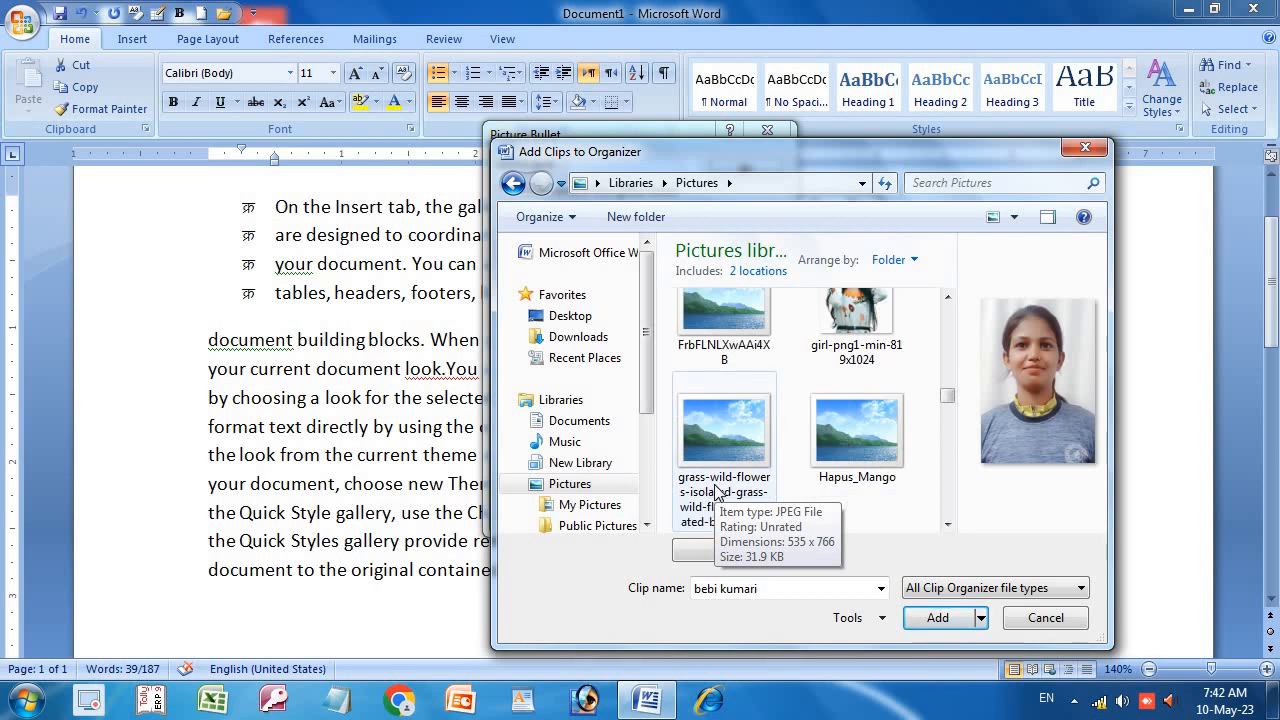
scroll(716, 490, up, 2)
click(850, 470)
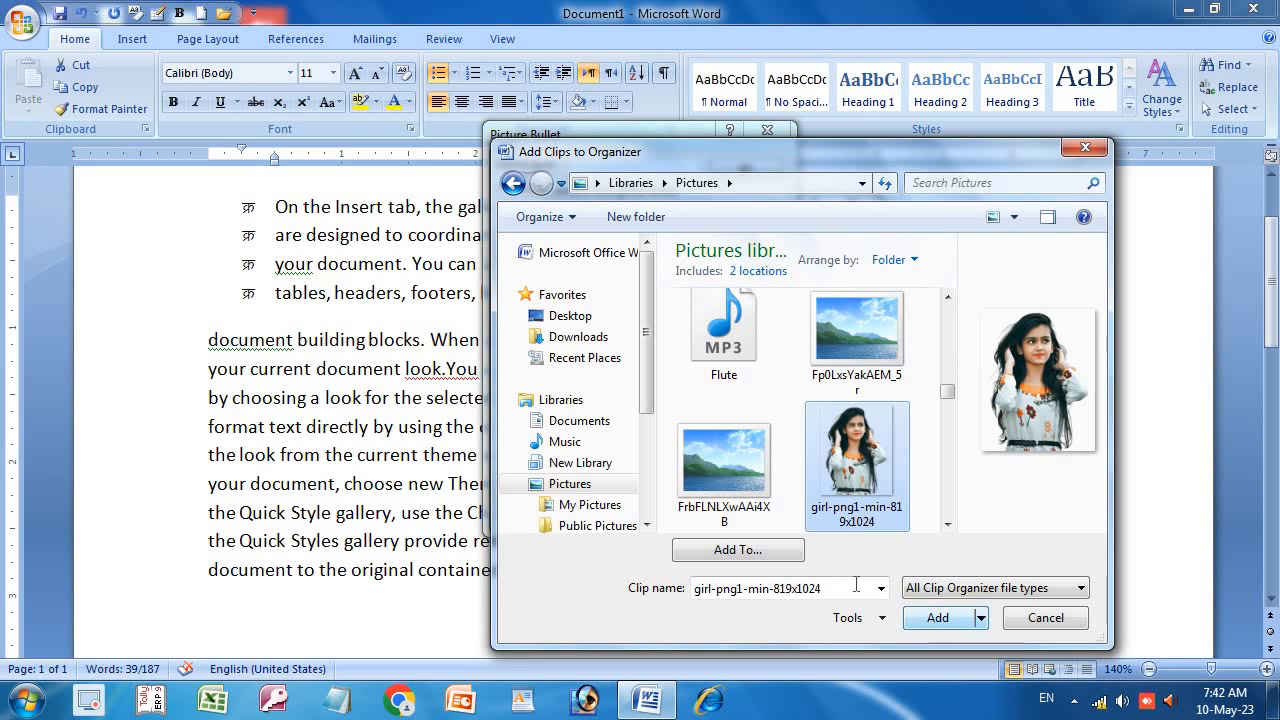
click(936, 618)
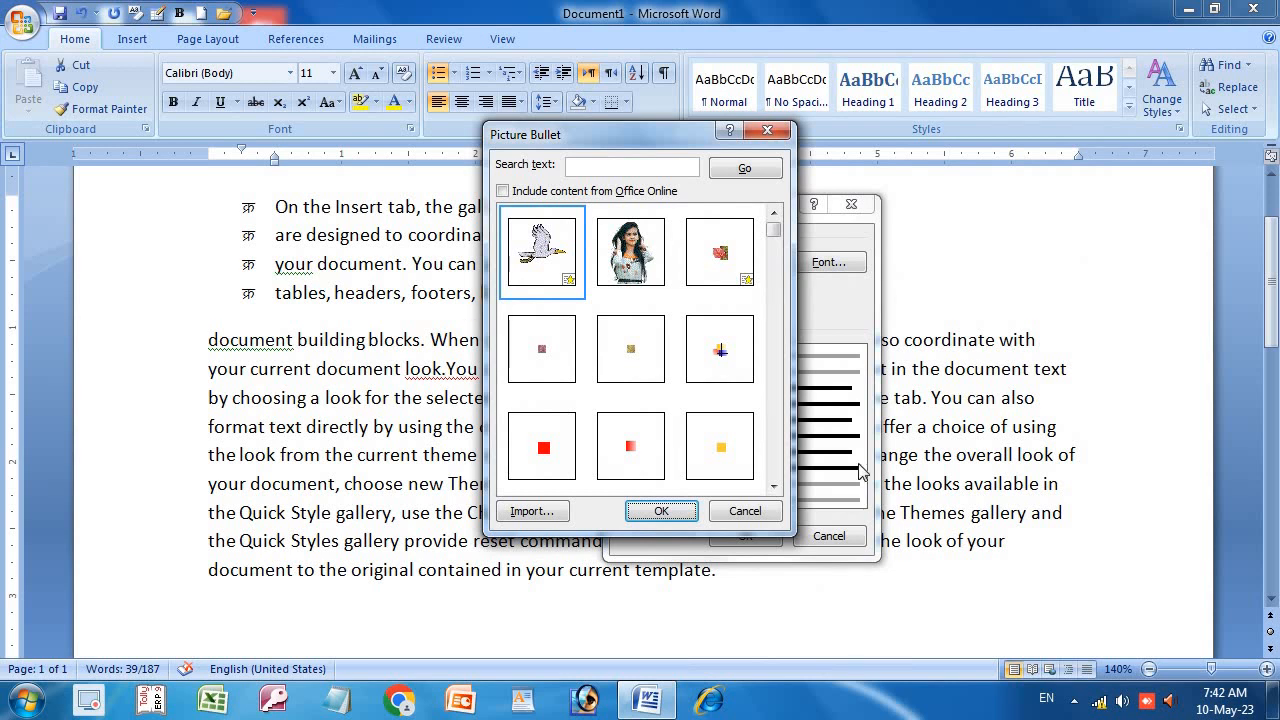
Step: Use the imported girl picture as the new bullet and apply it to the four selected lines
click(624, 272)
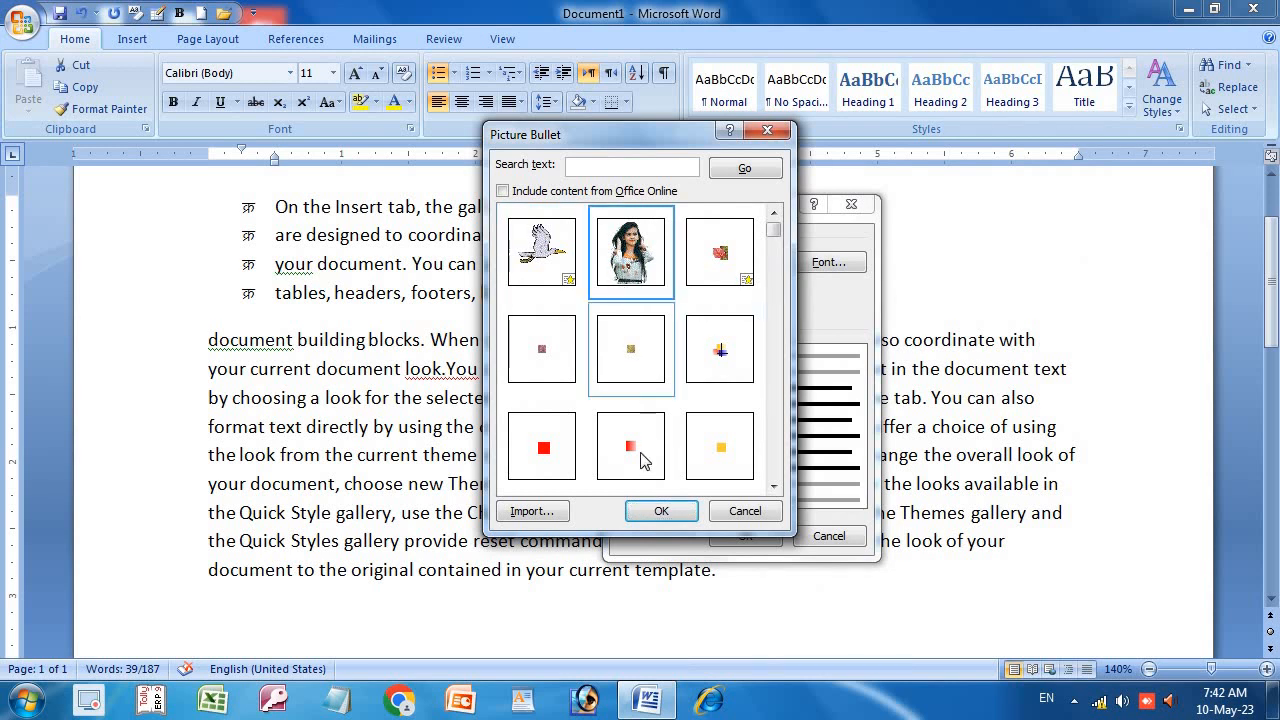
click(657, 510)
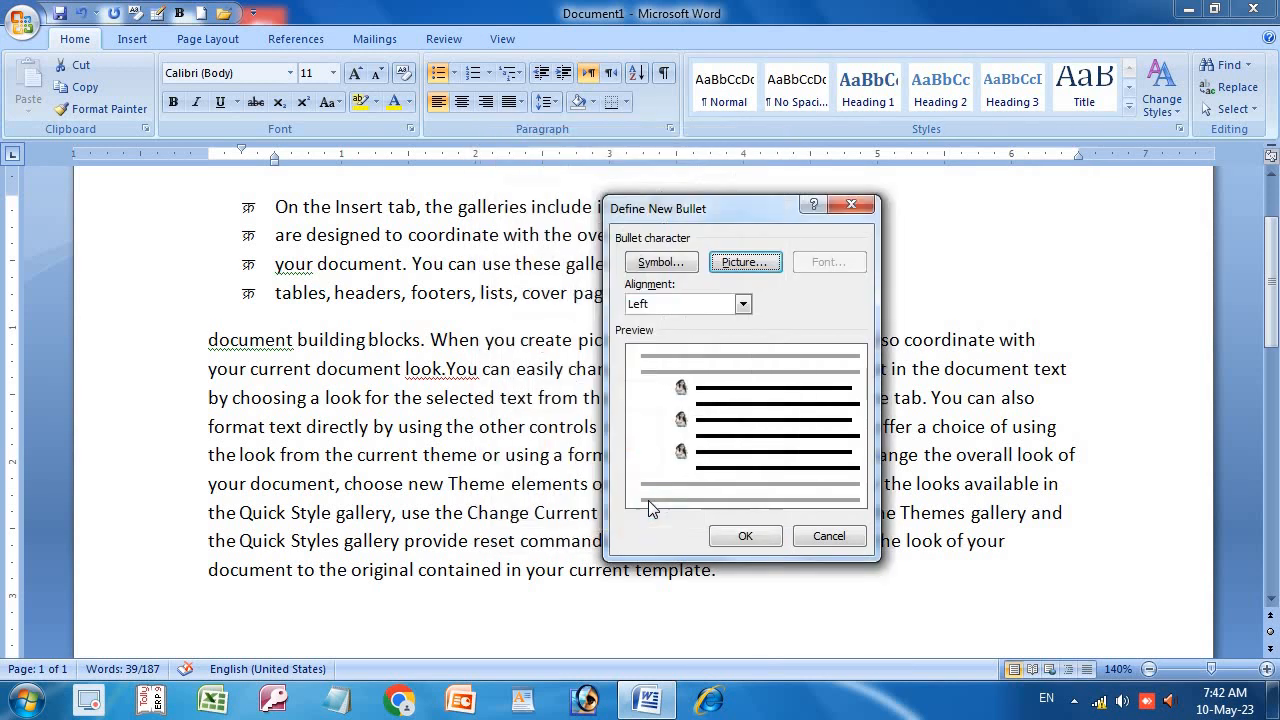
click(746, 538)
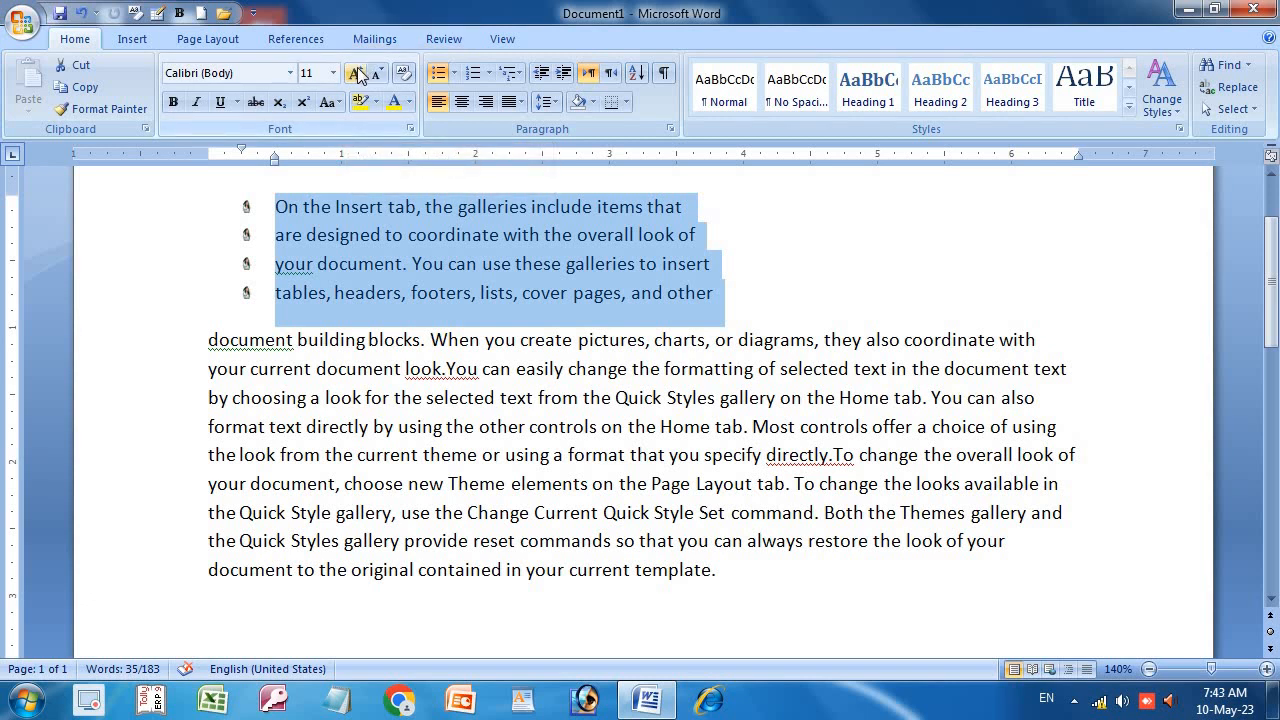
Step: Enlarge the font size of the four selected picture-bulleted lines step by step to 170
click(356, 75)
click(356, 75)
click(356, 75)
click(356, 75)
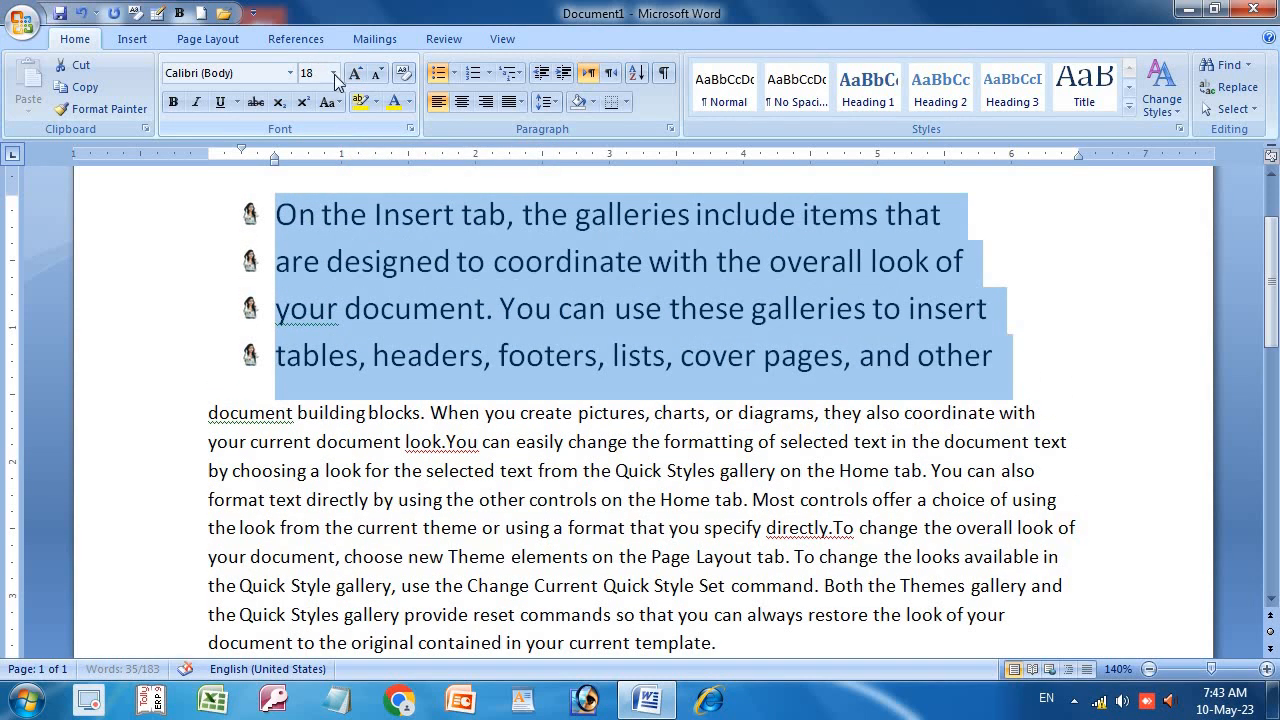
click(356, 76)
click(356, 76)
click(356, 76)
click(356, 76)
click(356, 76)
click(356, 76)
click(356, 76)
click(356, 76)
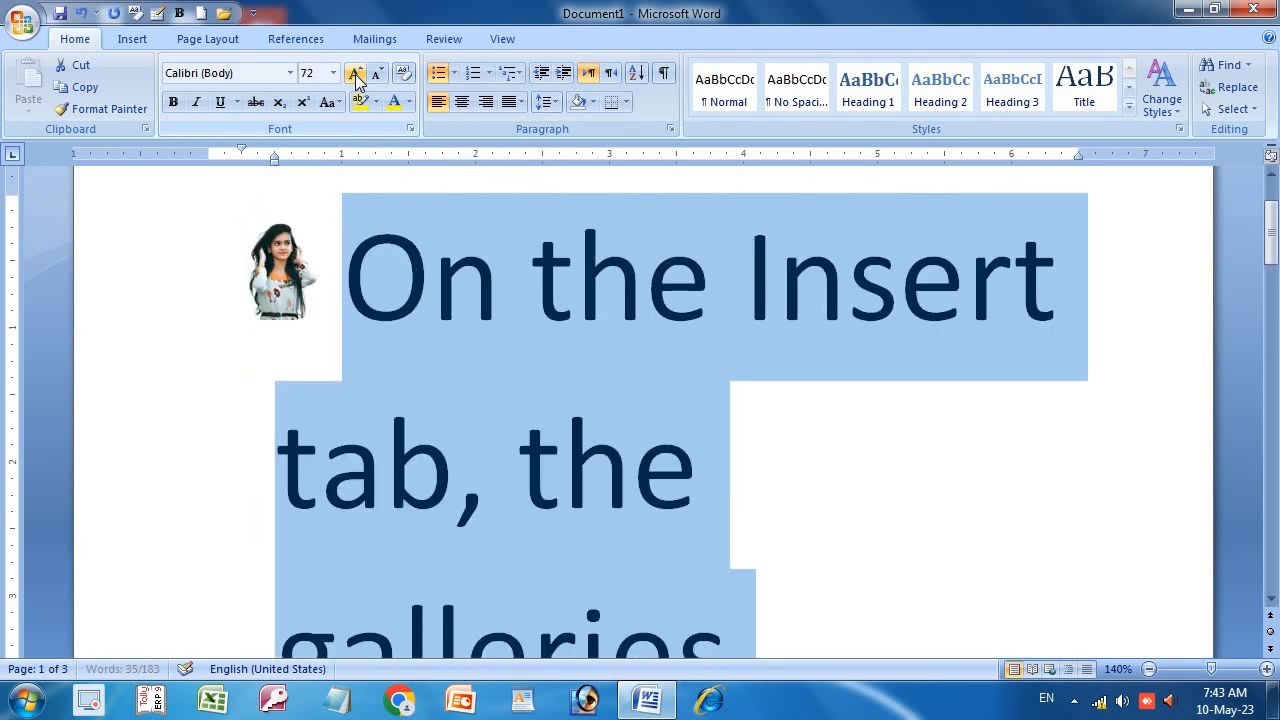
click(356, 76)
click(356, 76)
click(356, 76)
click(356, 76)
click(356, 76)
click(356, 76)
click(356, 76)
click(356, 76)
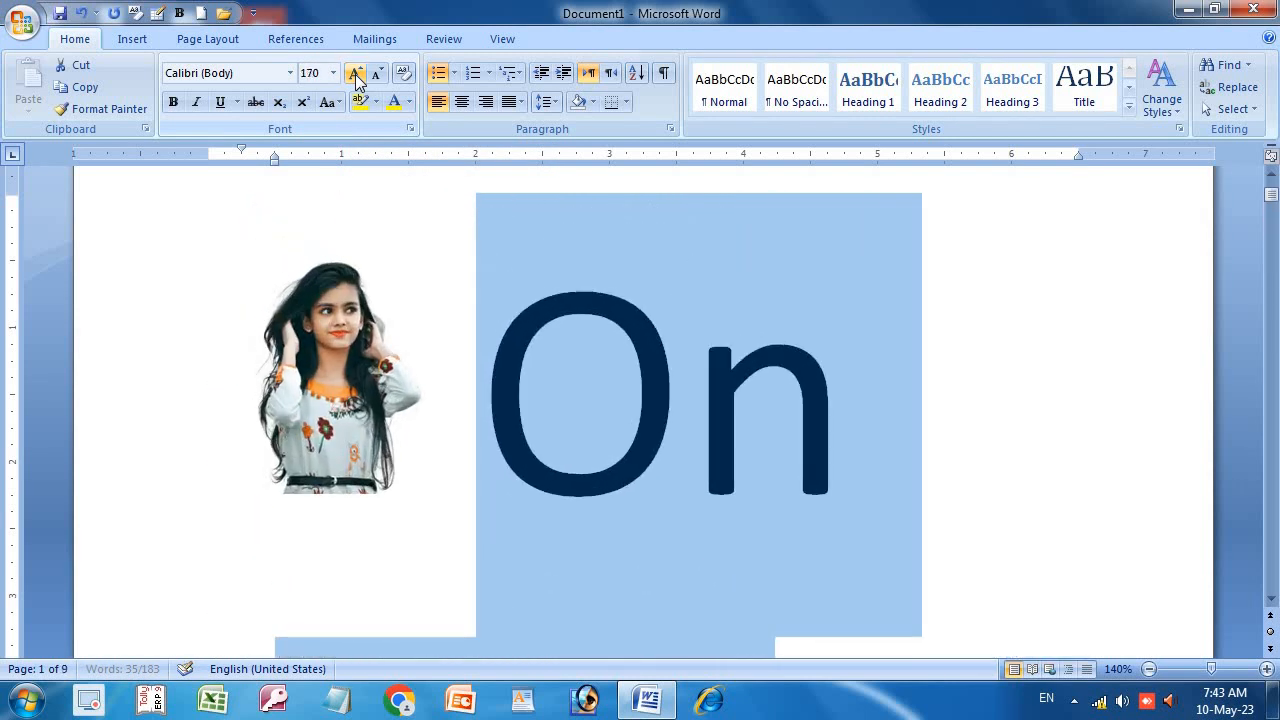
Step: Enlarge the font size of the four selected picture-bulleted lines step by step to 480 and inspect the enlarged picture bullet
click(356, 76)
click(356, 76)
click(356, 76)
click(356, 76)
click(356, 76)
click(356, 76)
click(356, 76)
click(356, 76)
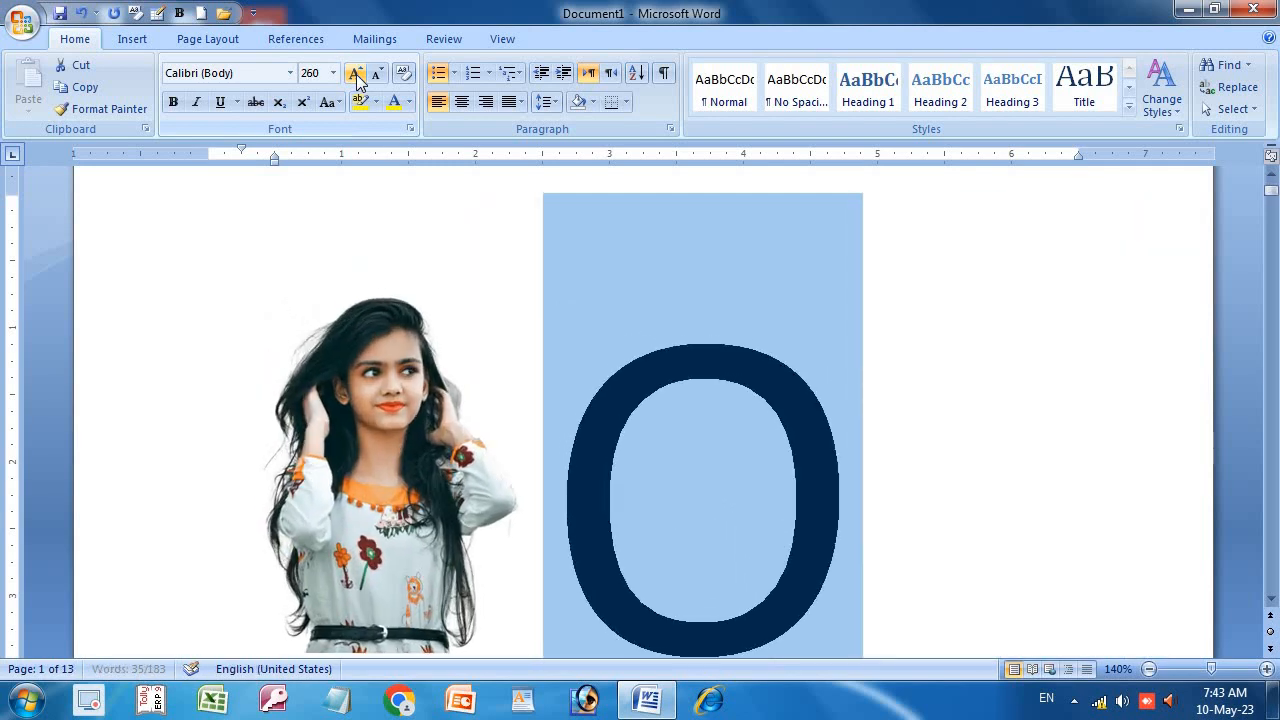
click(356, 76)
click(356, 76)
click(356, 76)
click(356, 76)
click(356, 76)
click(356, 76)
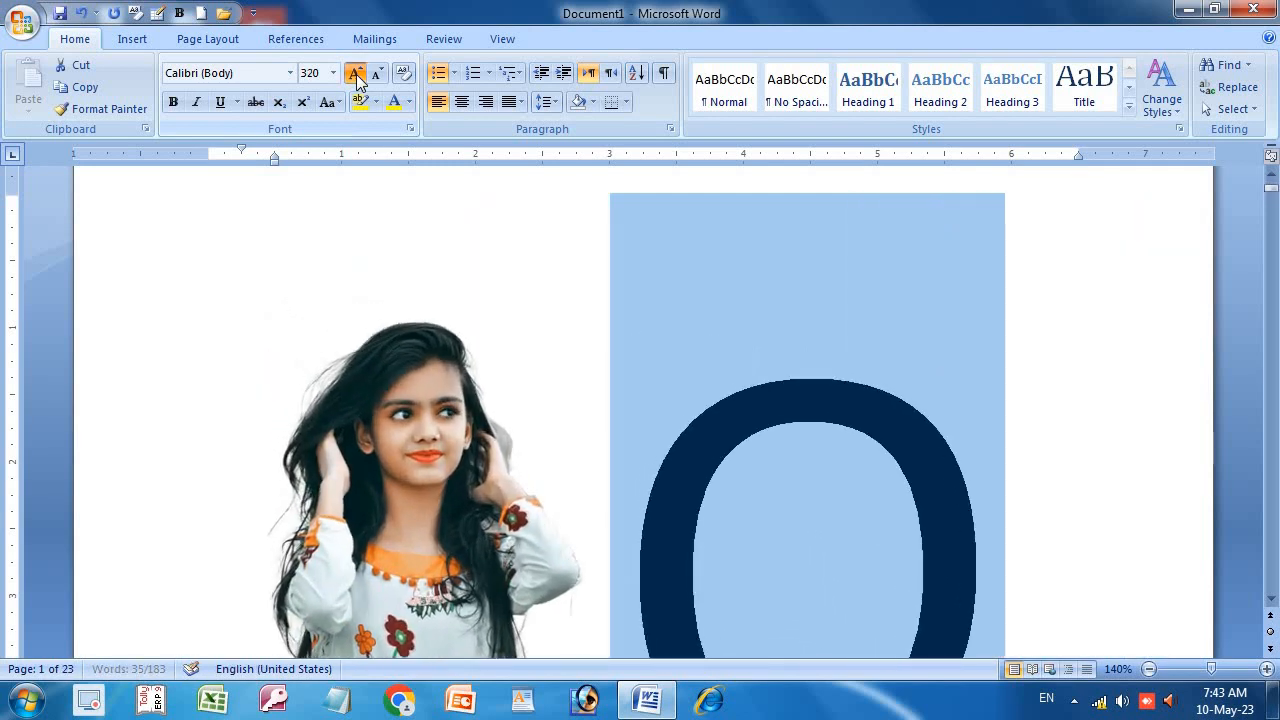
click(356, 76)
click(356, 76)
click(356, 76)
click(356, 76)
click(356, 76)
click(356, 76)
click(356, 76)
click(356, 76)
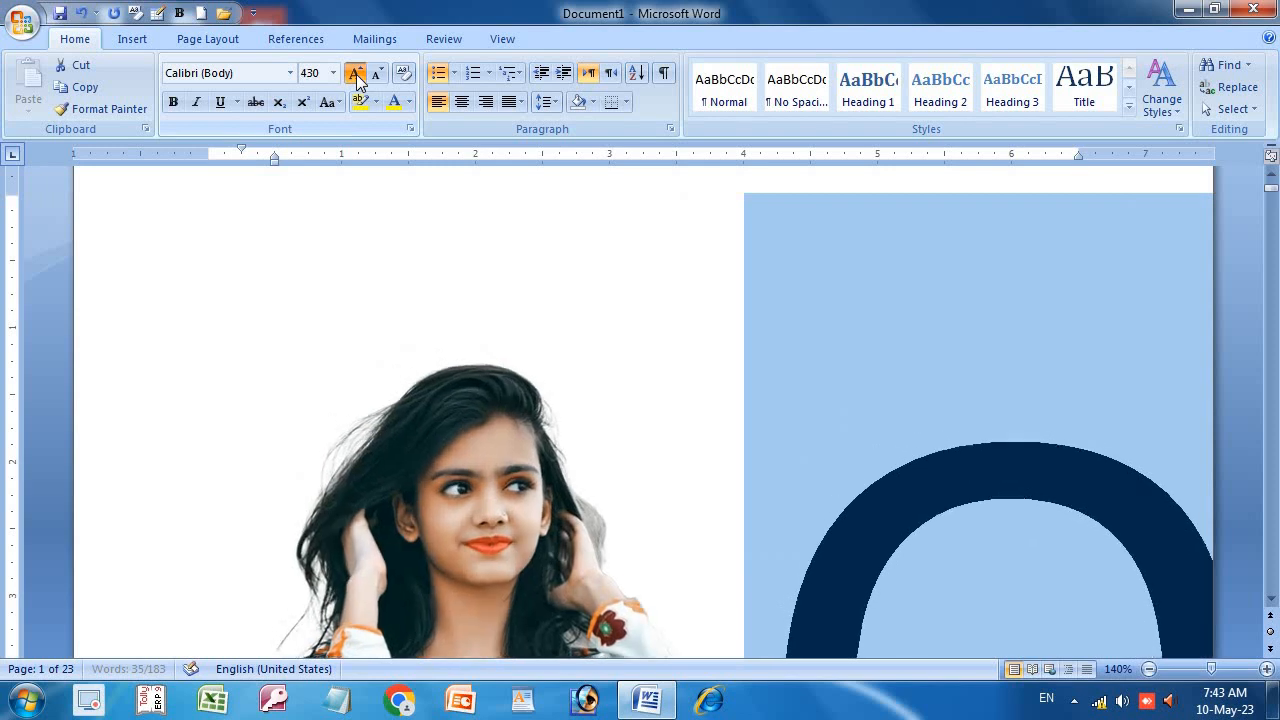
click(356, 76)
click(356, 76)
click(356, 76)
click(356, 76)
click(356, 76)
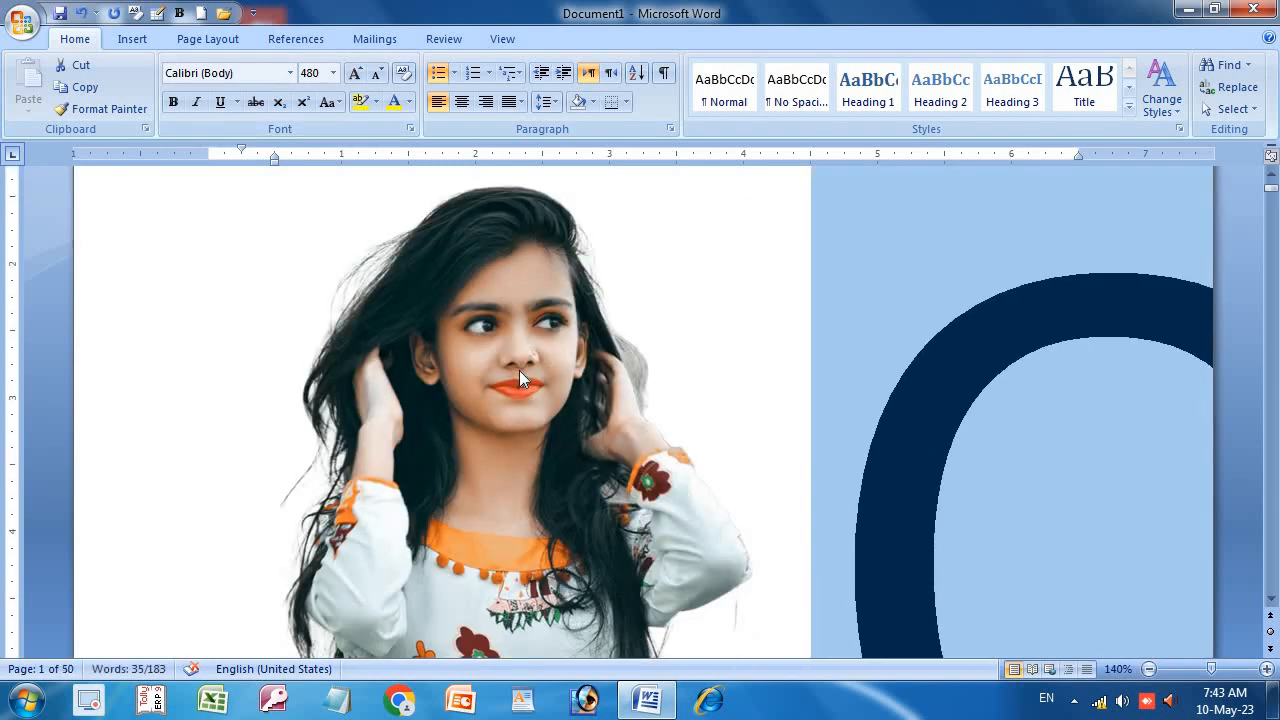
scroll(519, 378, down, 3)
scroll(737, 386, down, 3)
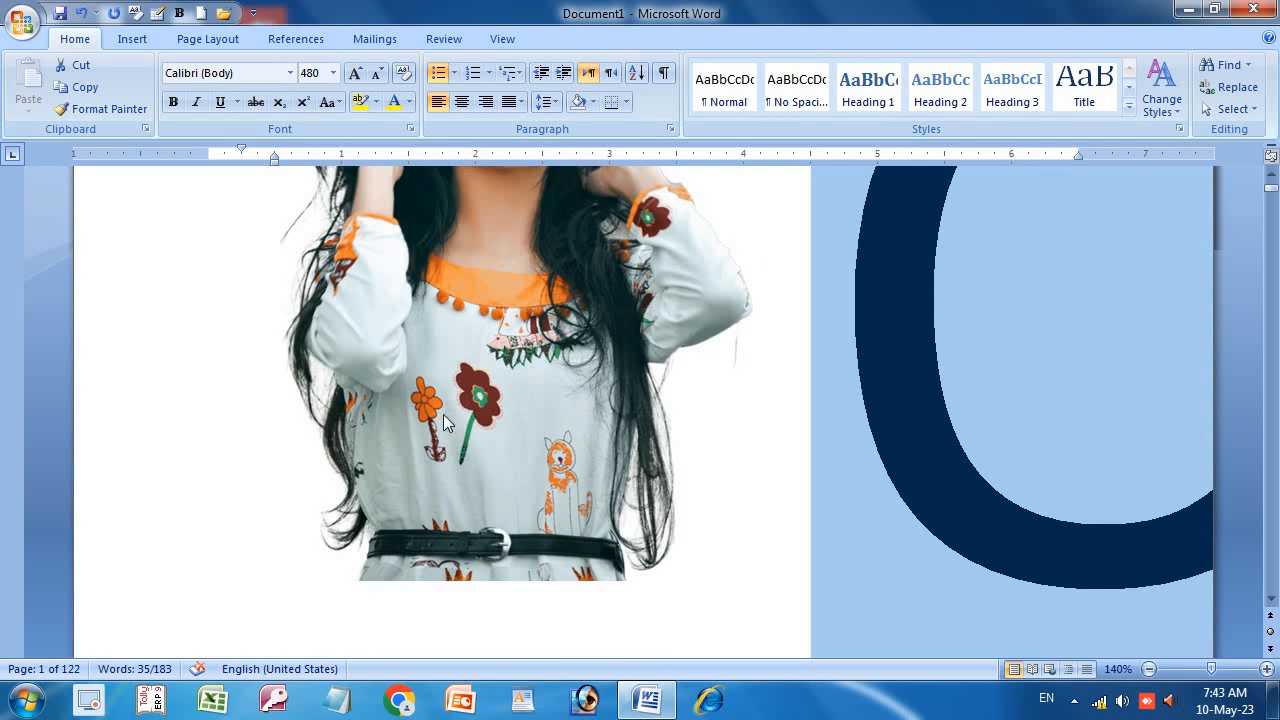
scroll(794, 554, up, 4)
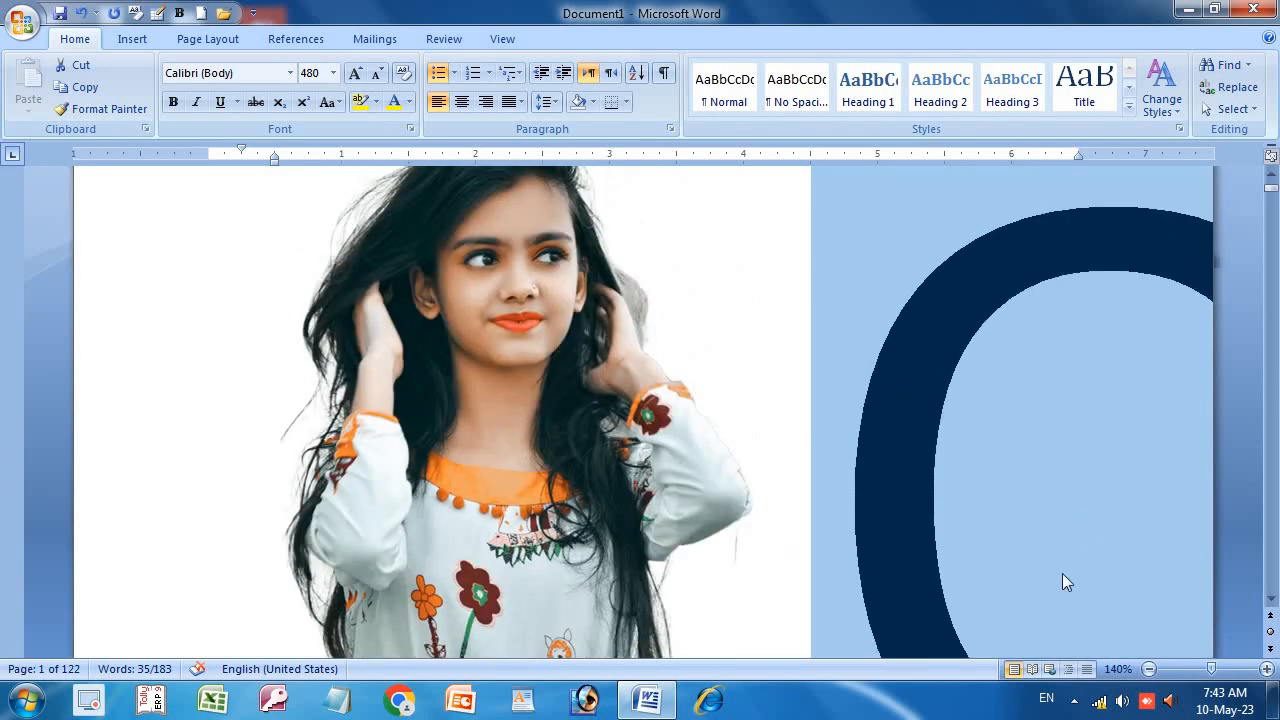
Step: Reduce the font size of the four selected picture-bulleted lines step by step to 18
click(378, 76)
click(378, 76)
click(378, 76)
click(378, 76)
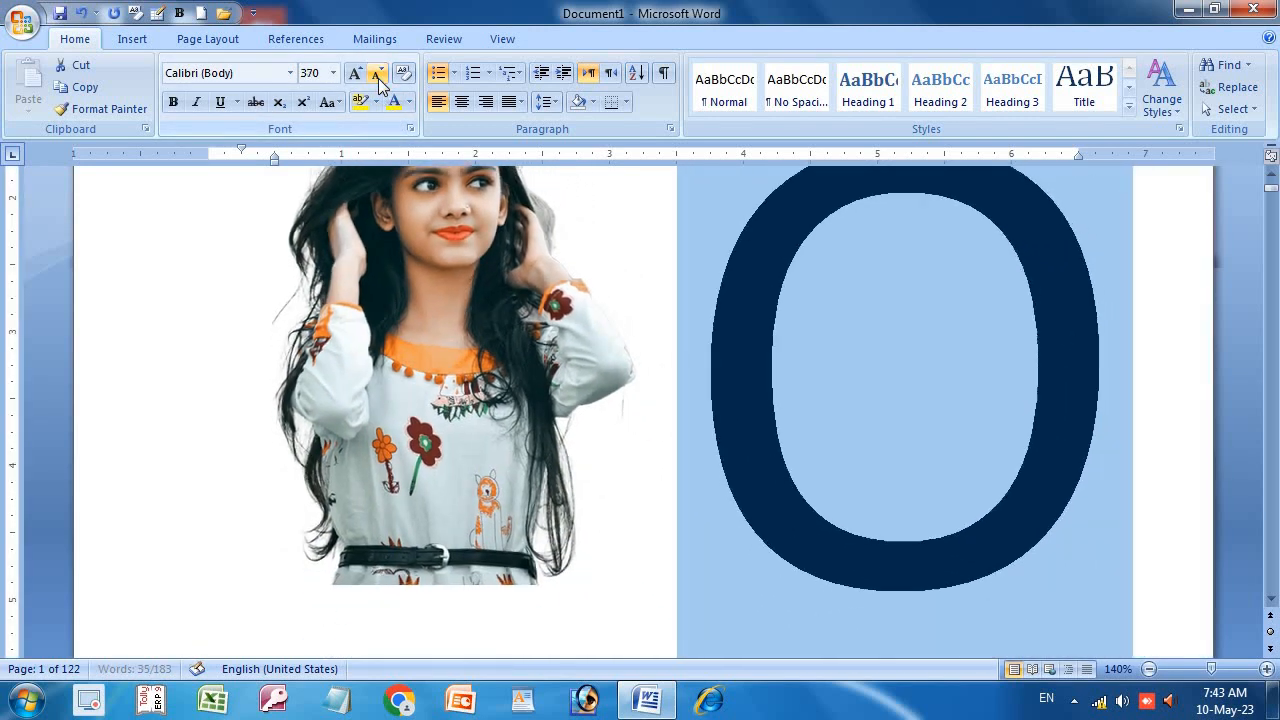
click(378, 76)
click(378, 76)
click(378, 76)
click(378, 76)
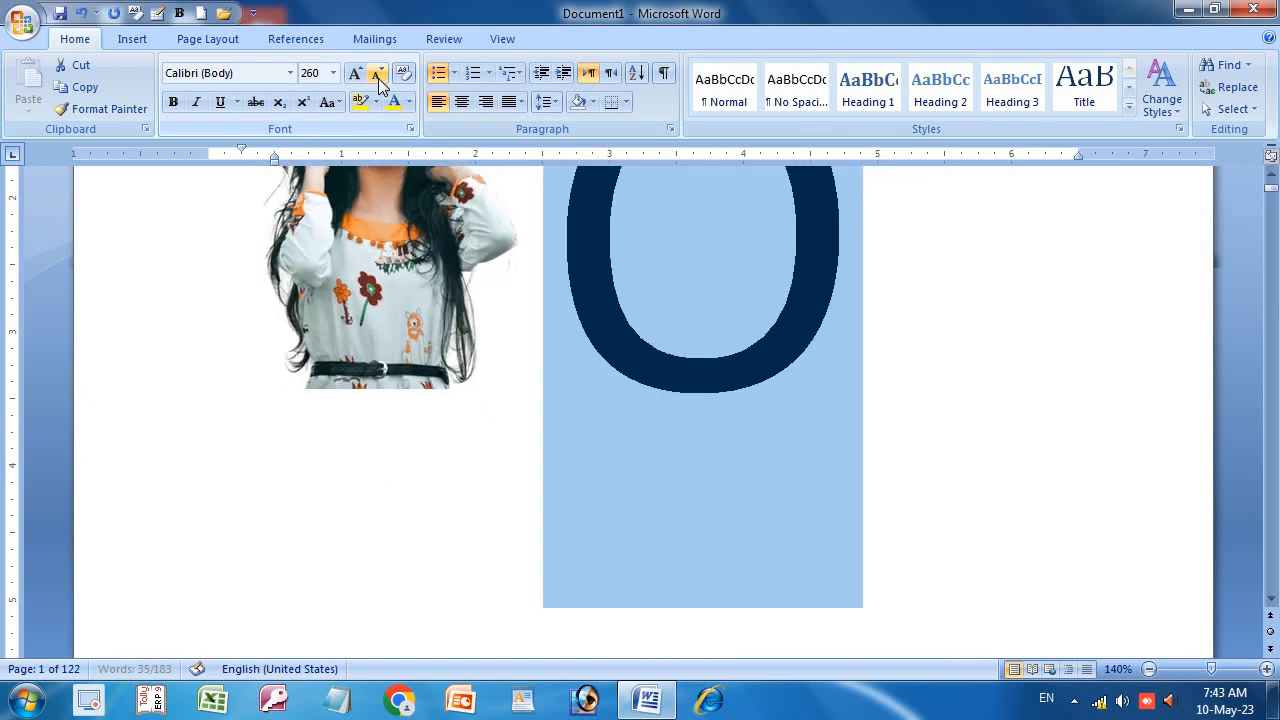
click(378, 76)
click(378, 76)
click(378, 76)
click(378, 76)
click(378, 76)
click(378, 76)
click(378, 76)
click(378, 76)
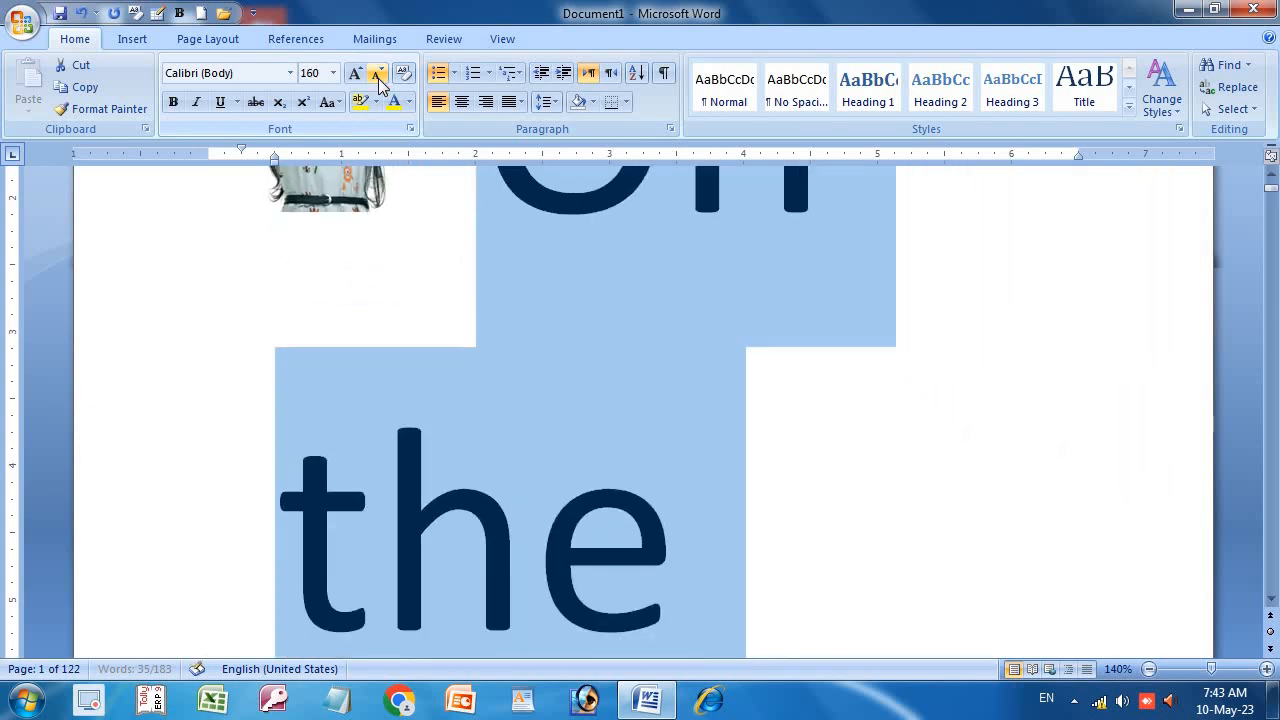
double_click(378, 76)
double_click(378, 76)
double_click(378, 76)
double_click(378, 76)
click(378, 76)
double_click(378, 76)
click(378, 76)
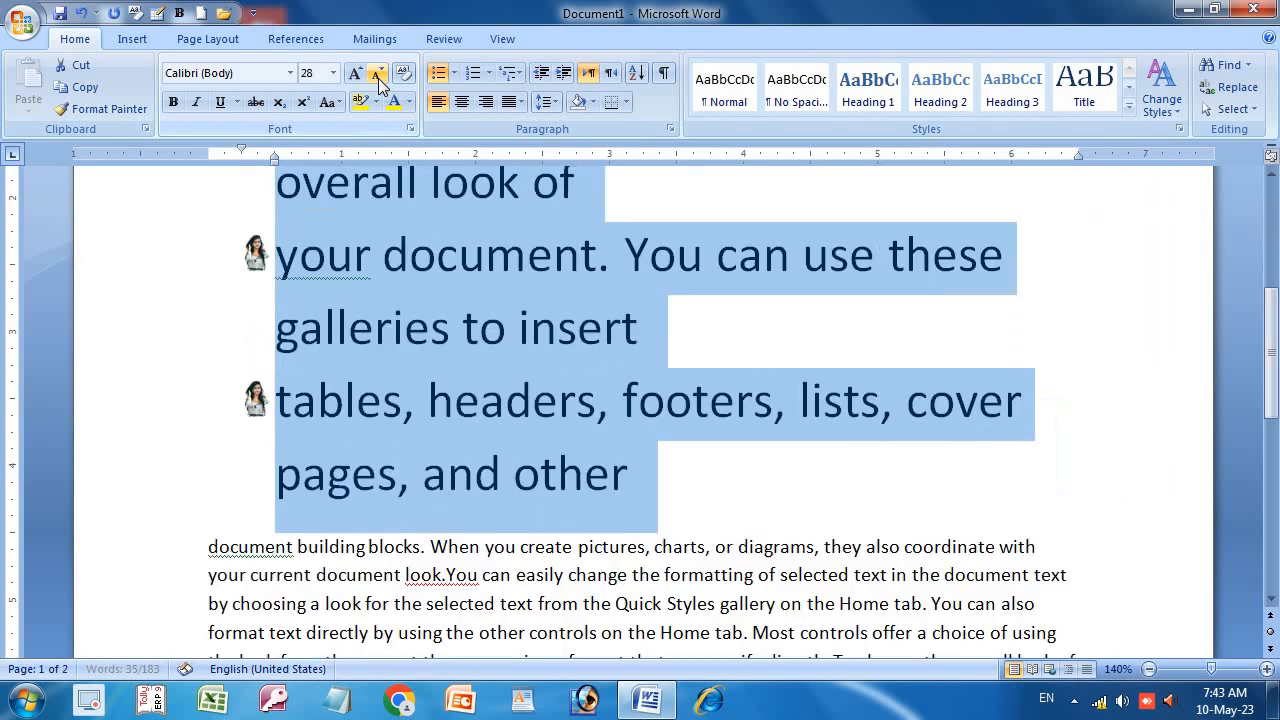
scroll(429, 386, up, 2)
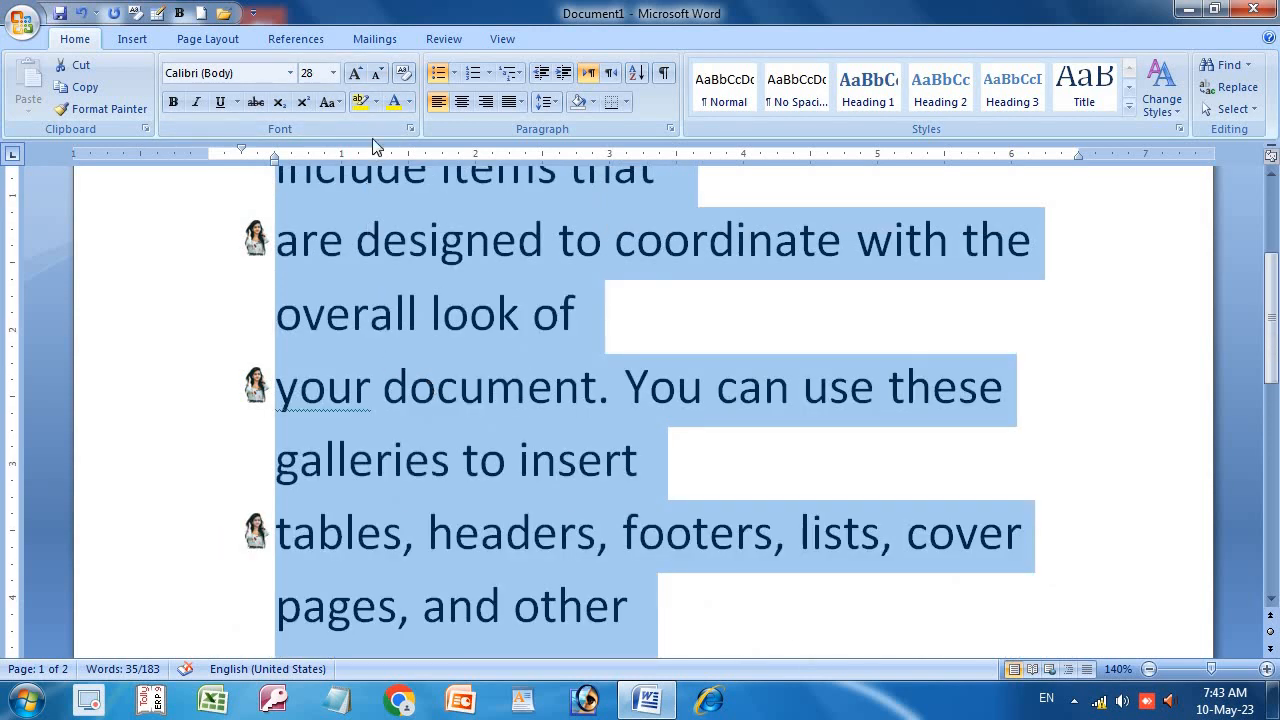
click(379, 76)
click(379, 76)
click(379, 76)
click(379, 76)
click(379, 76)
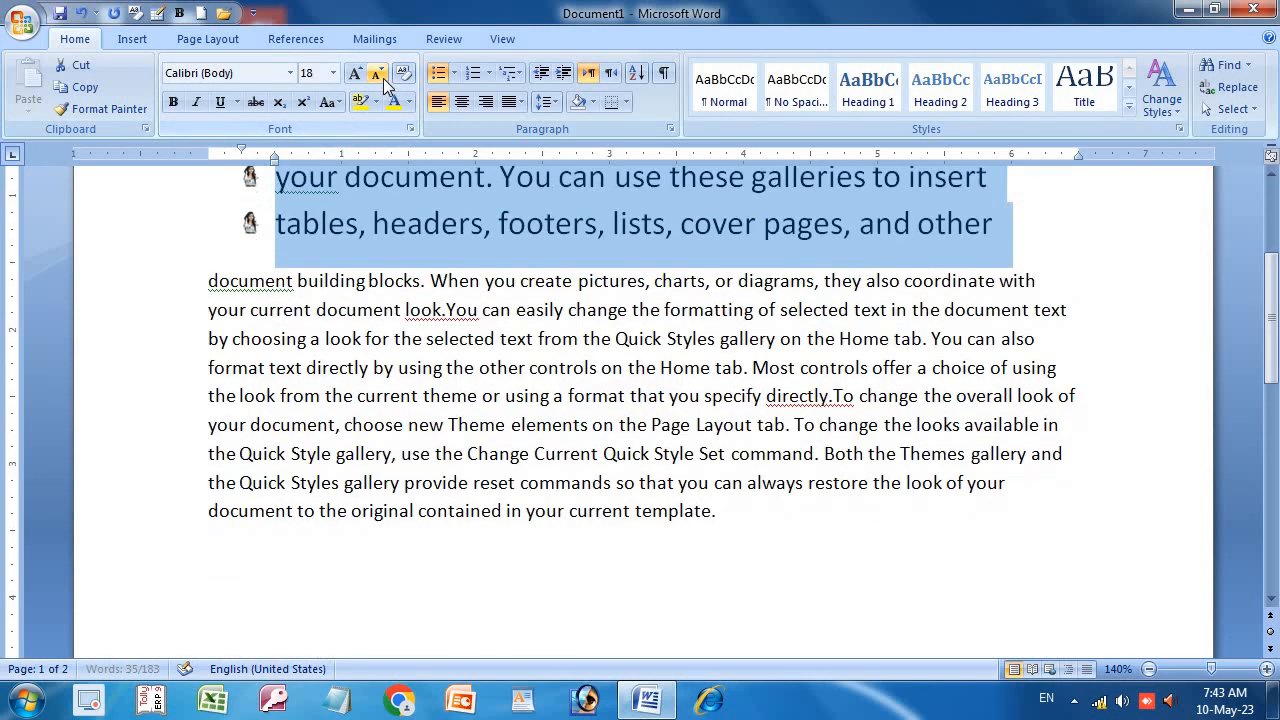
scroll(423, 408, up, 4)
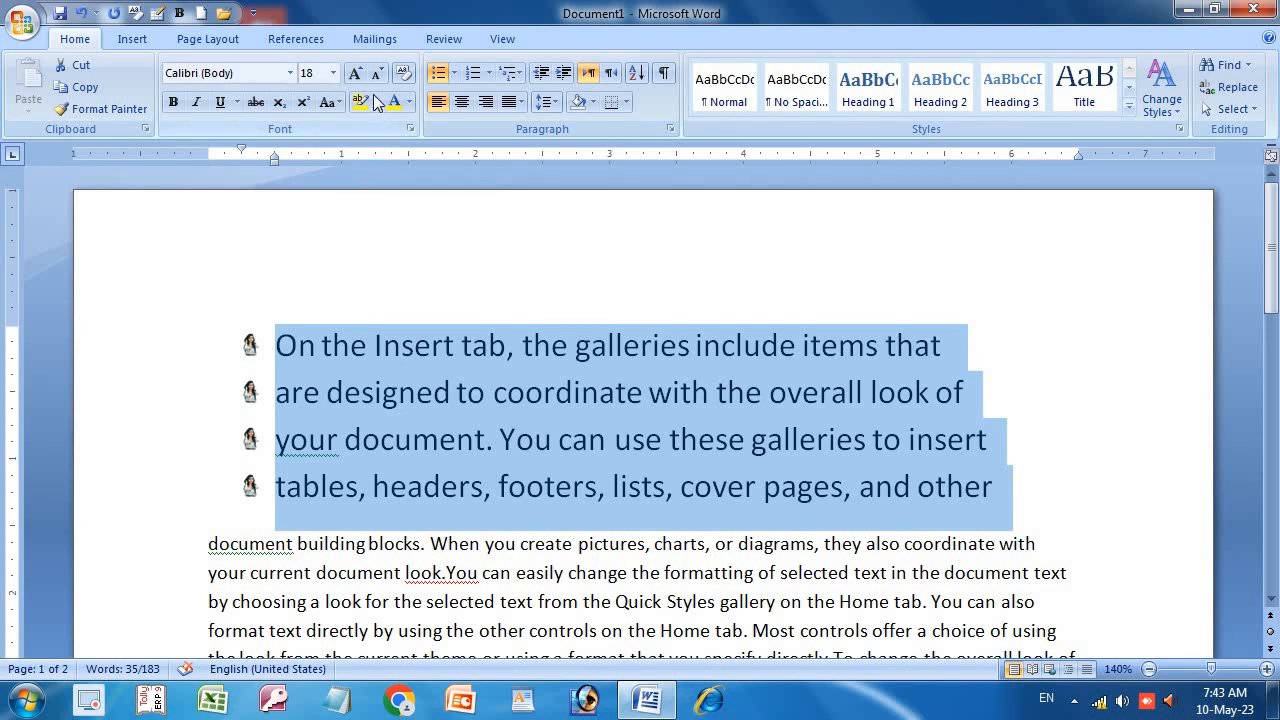
Step: Define the digit 1 from the Sydney font as a new symbol bullet and apply it to the four selected lines
click(454, 74)
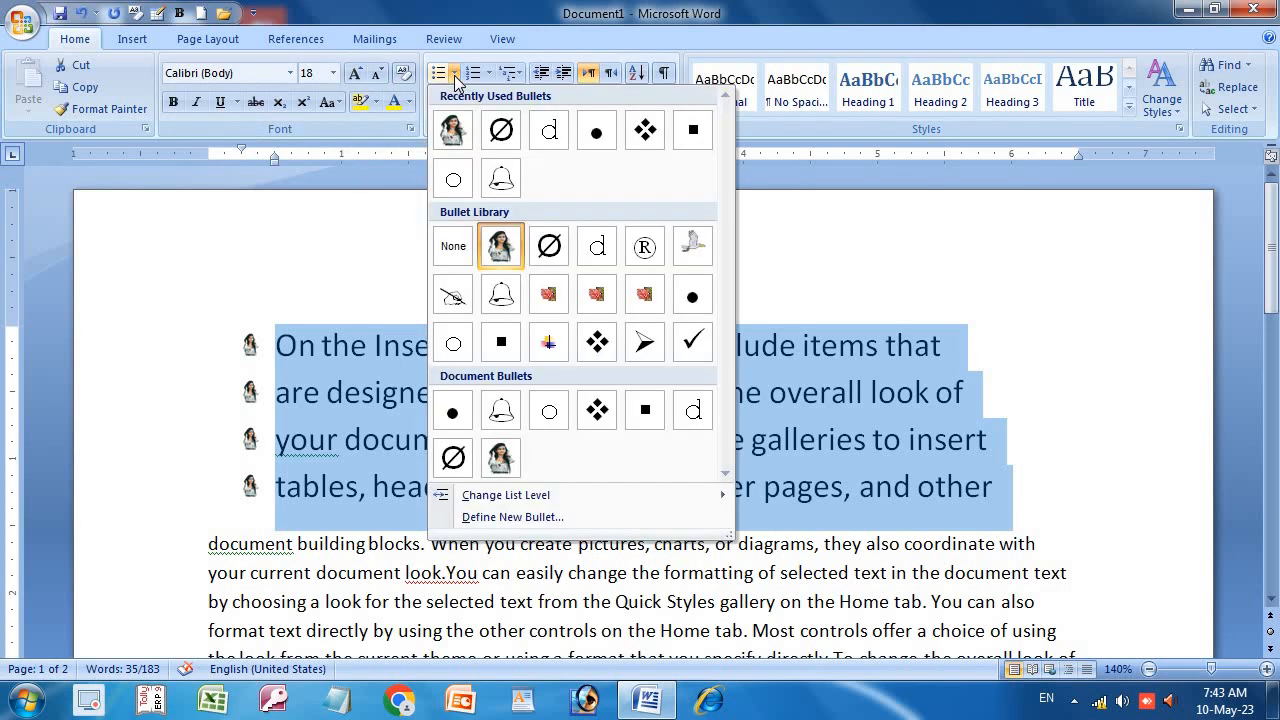
click(540, 518)
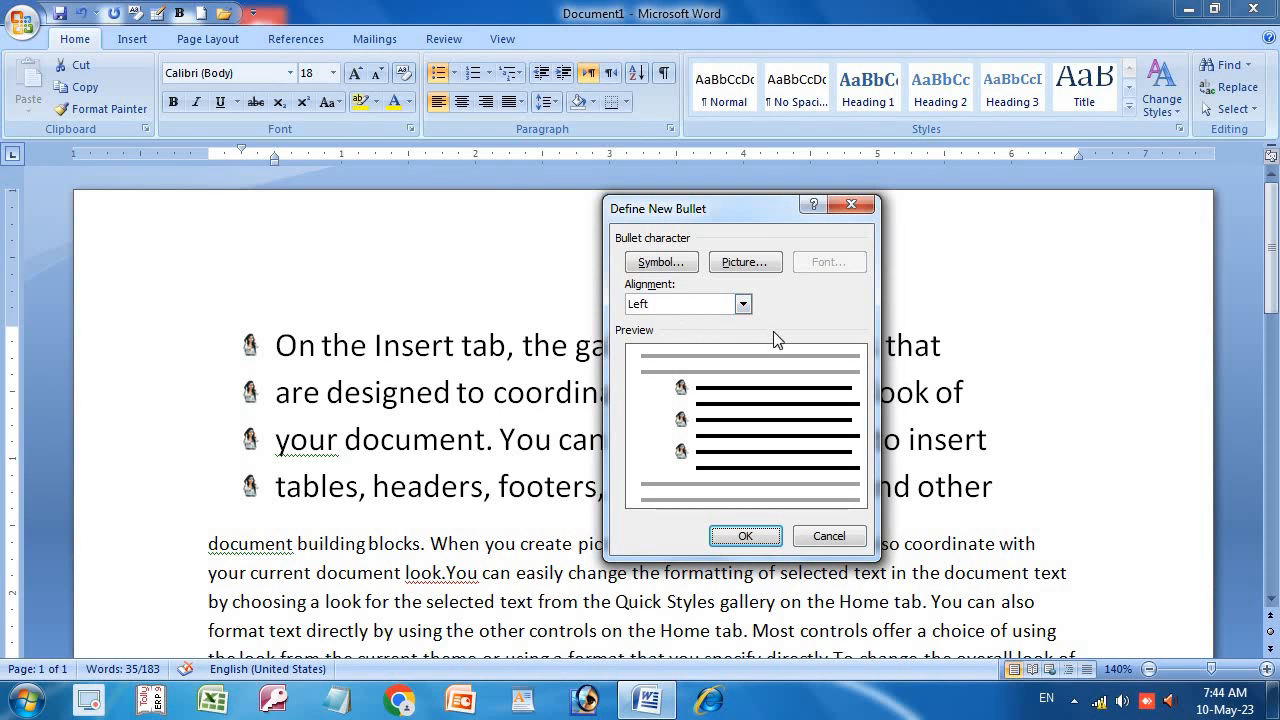
click(680, 261)
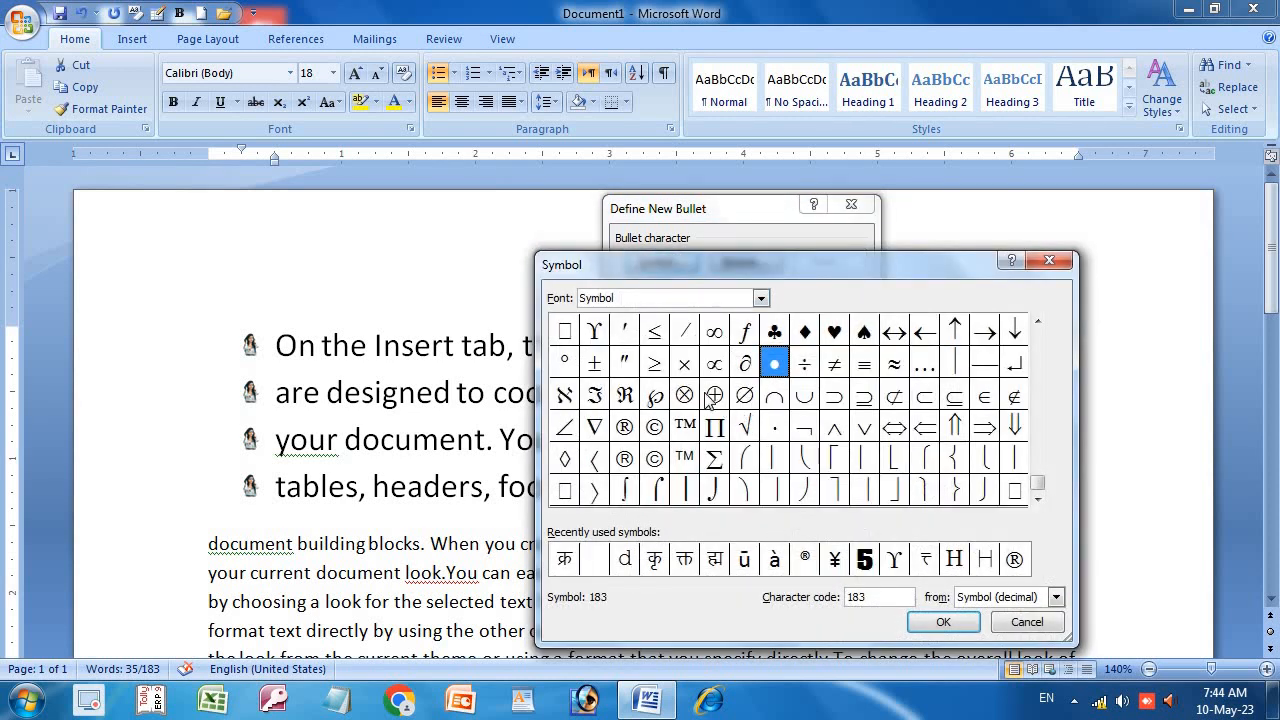
click(712, 396)
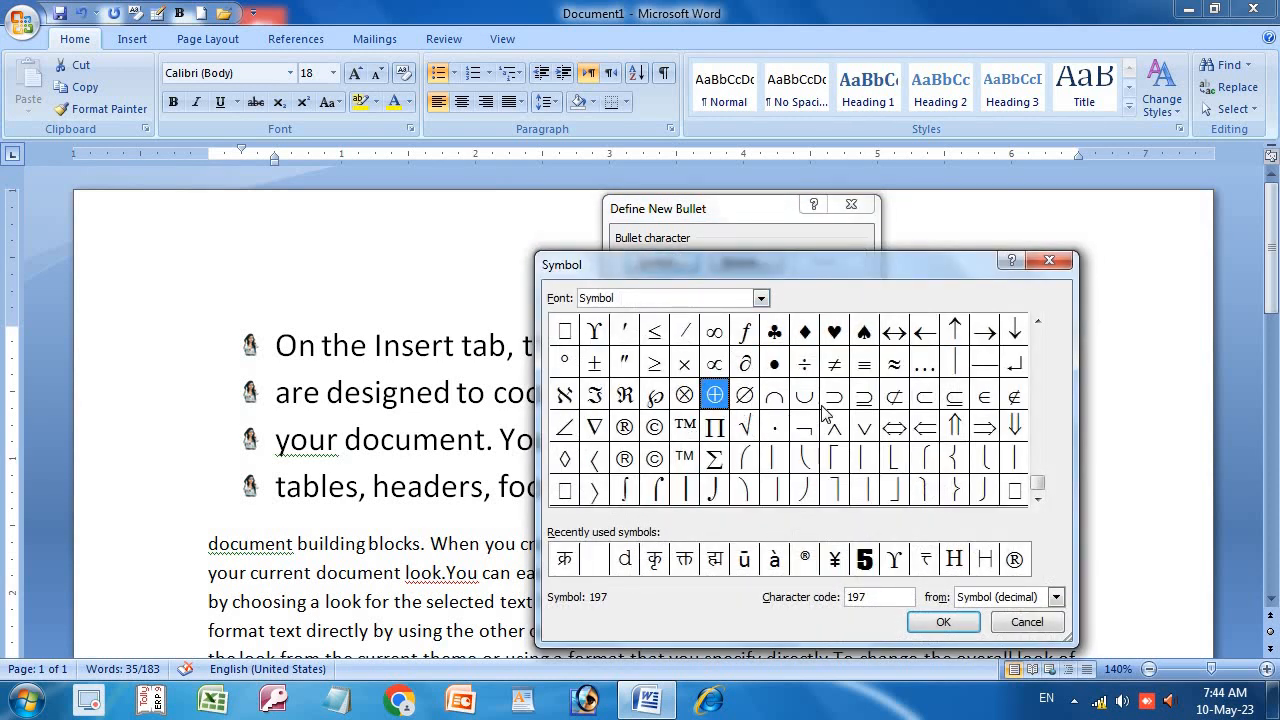
click(834, 363)
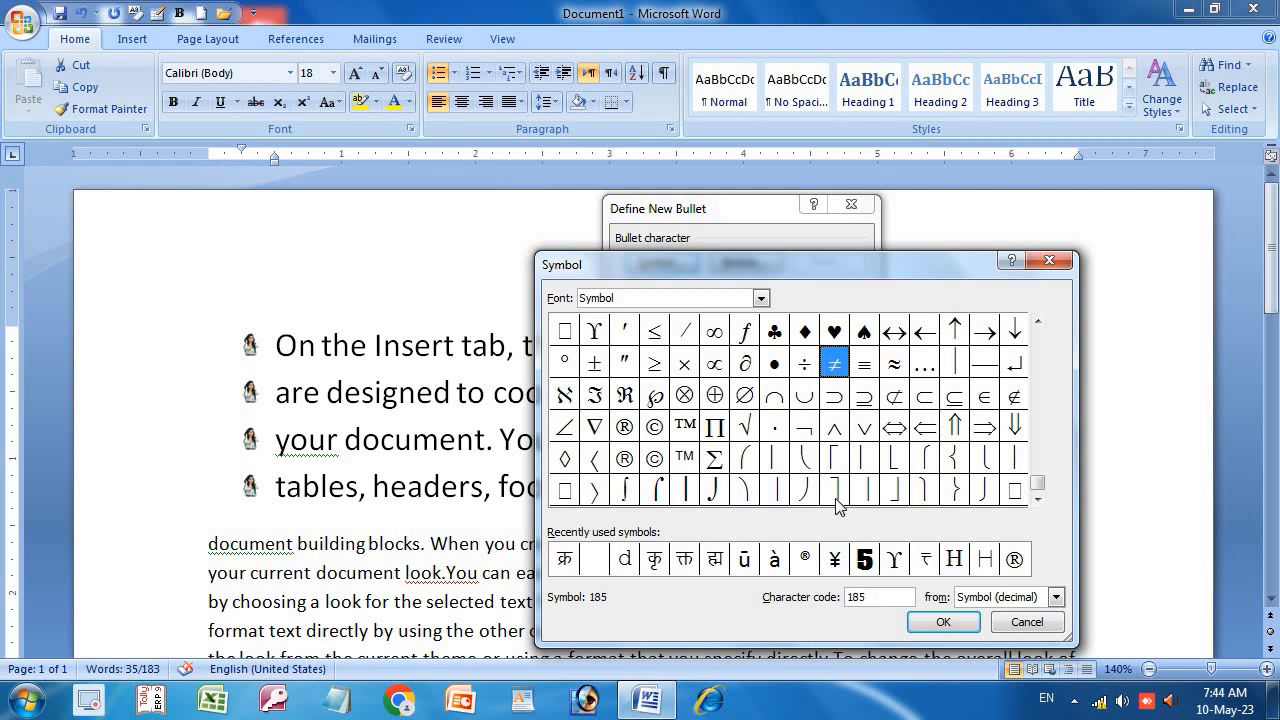
click(761, 300)
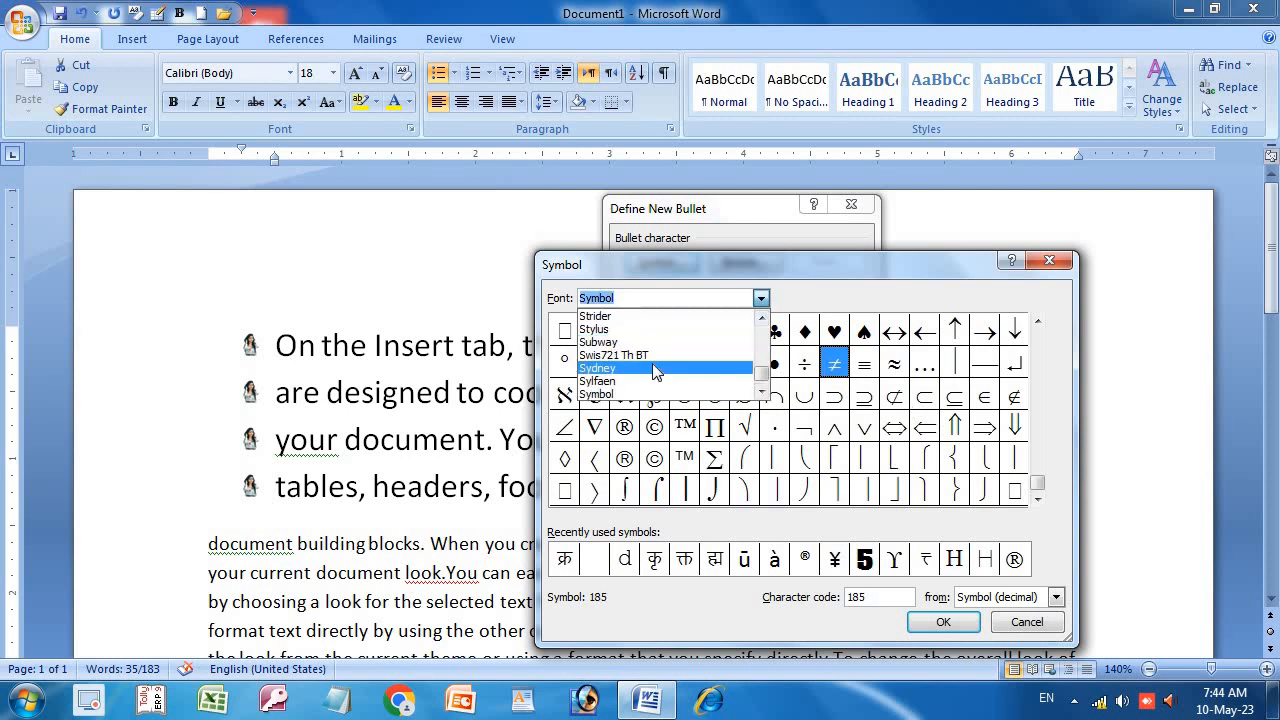
click(655, 372)
click(708, 396)
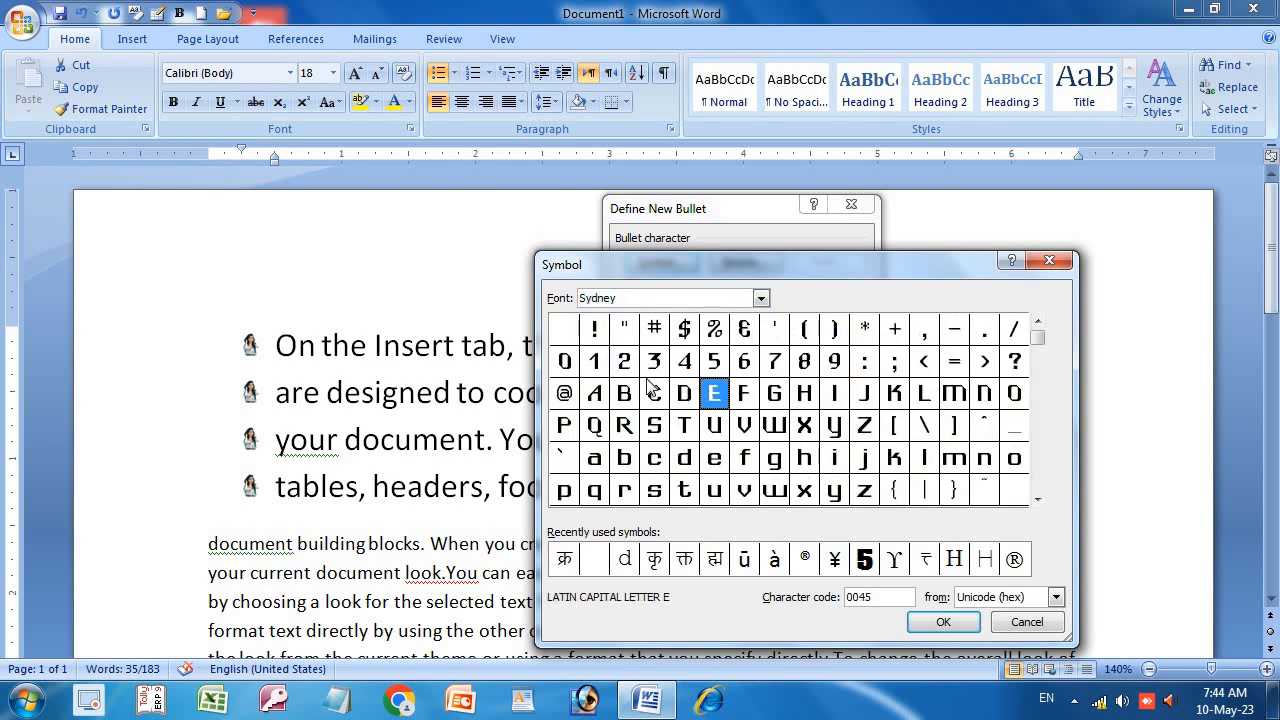
click(593, 364)
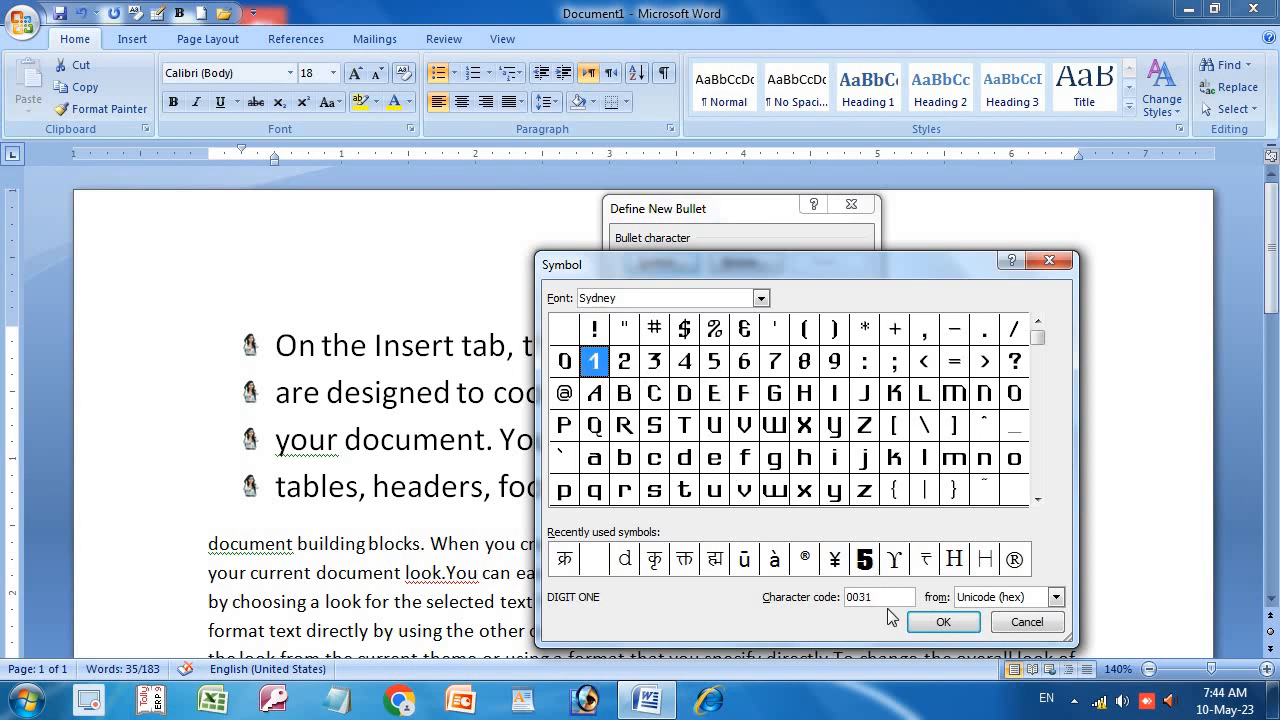
click(918, 621)
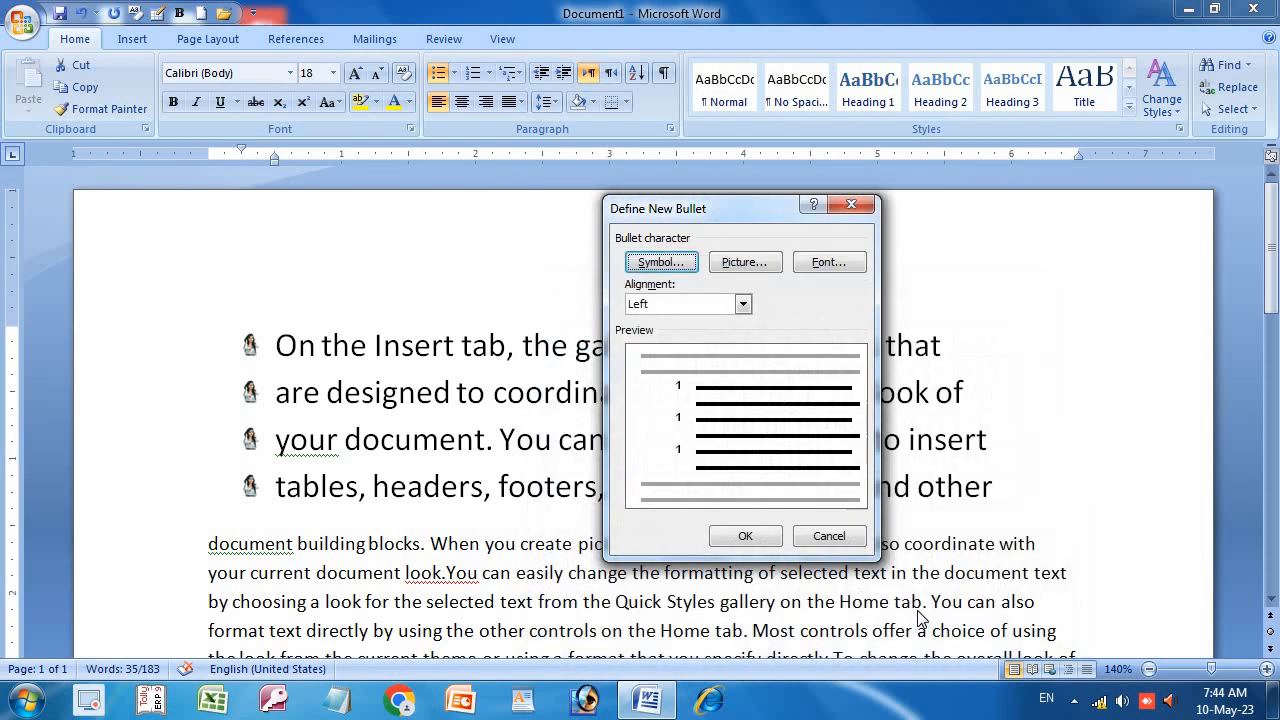
click(745, 536)
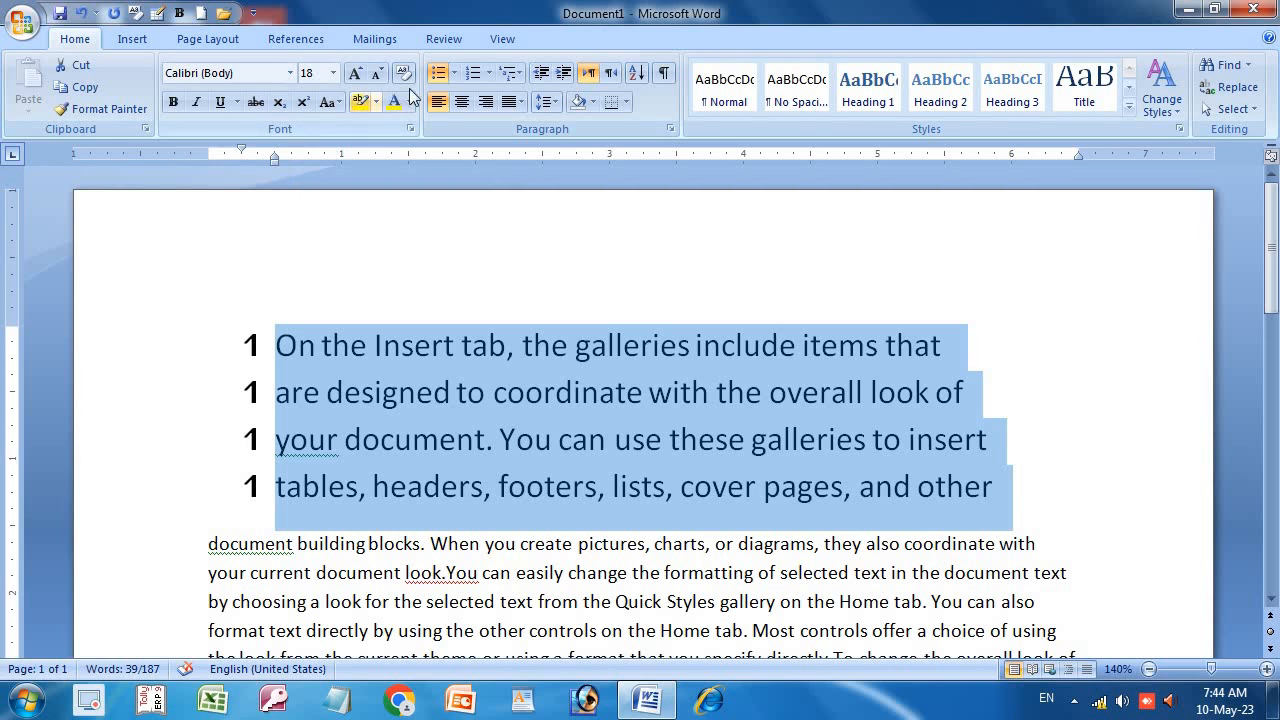
click(453, 74)
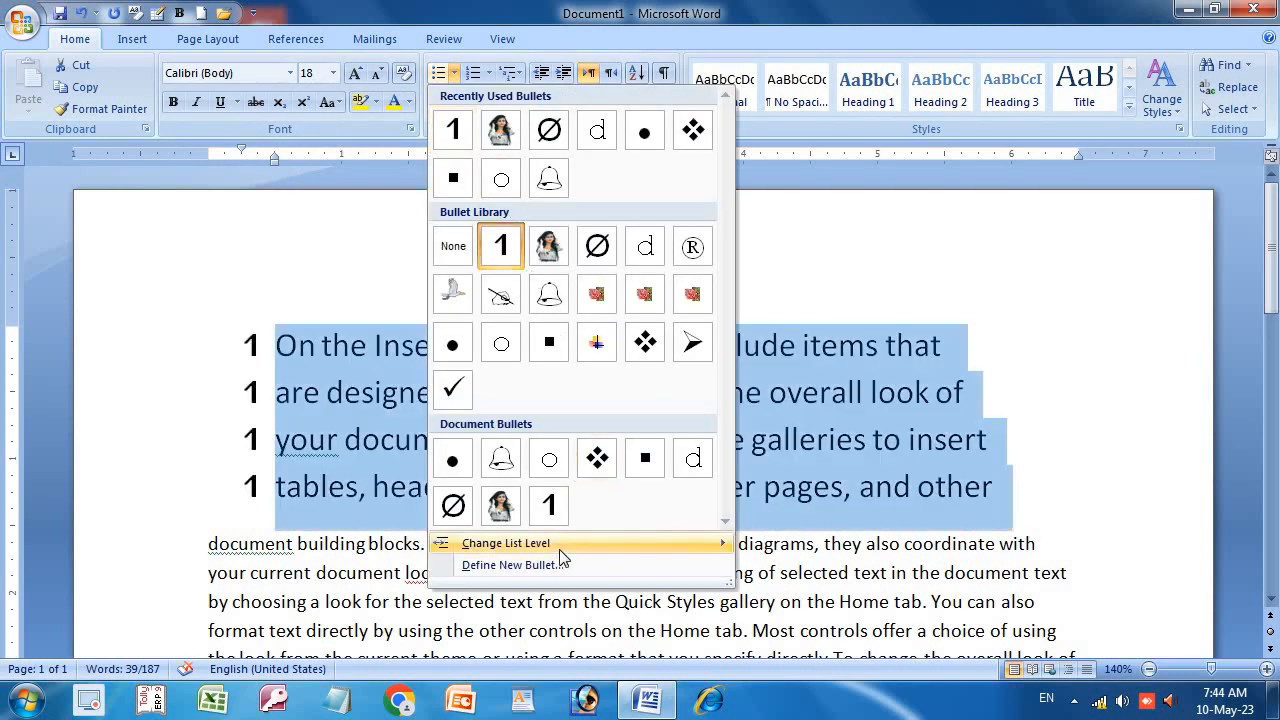
click(505, 565)
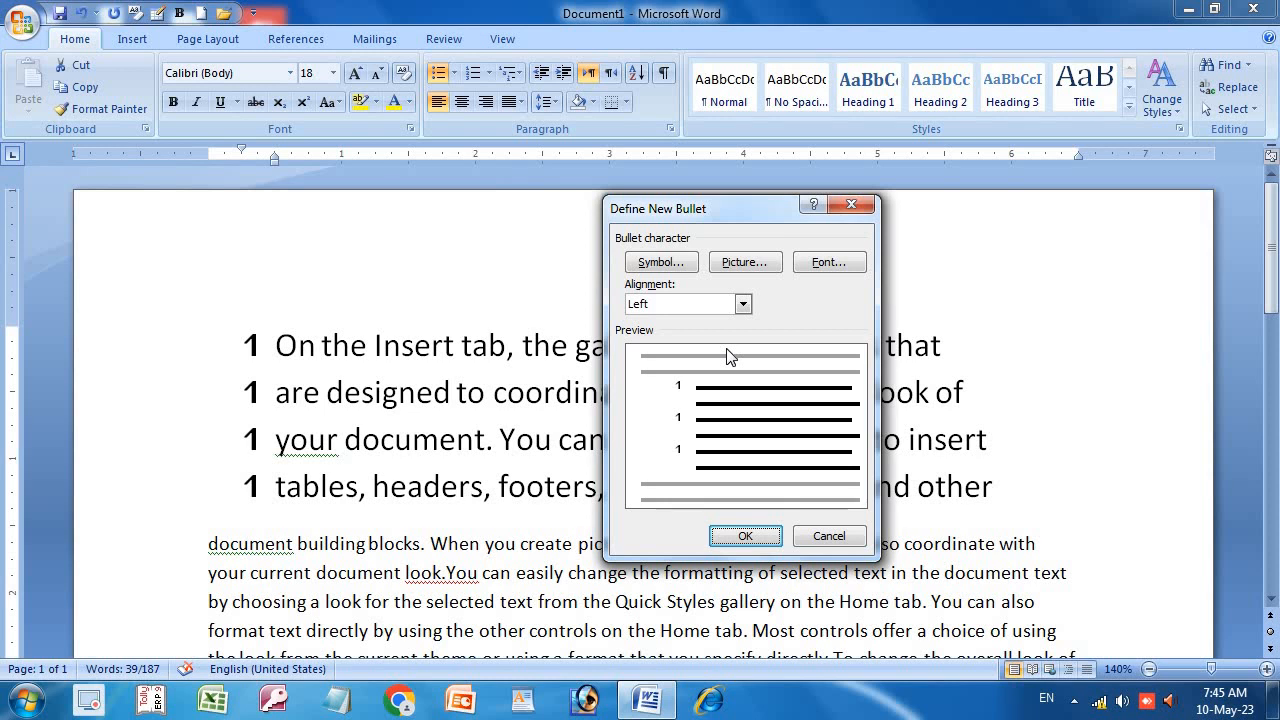
click(740, 536)
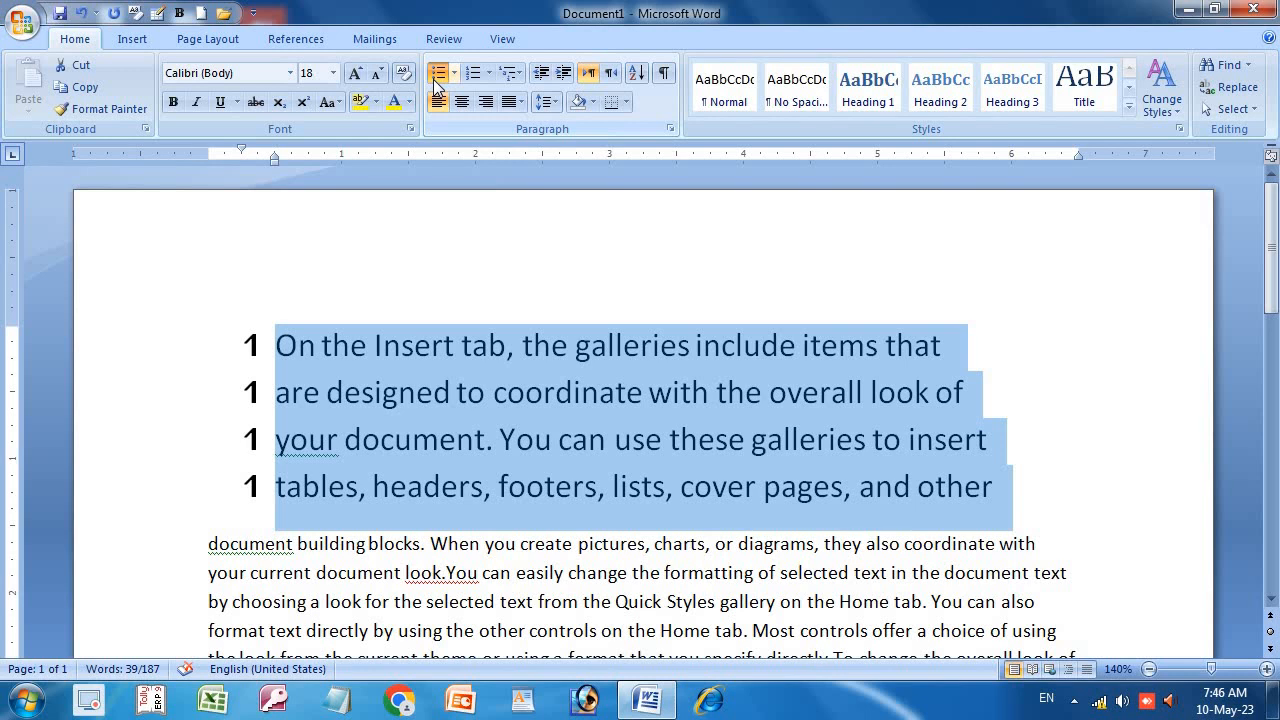
click(24, 26)
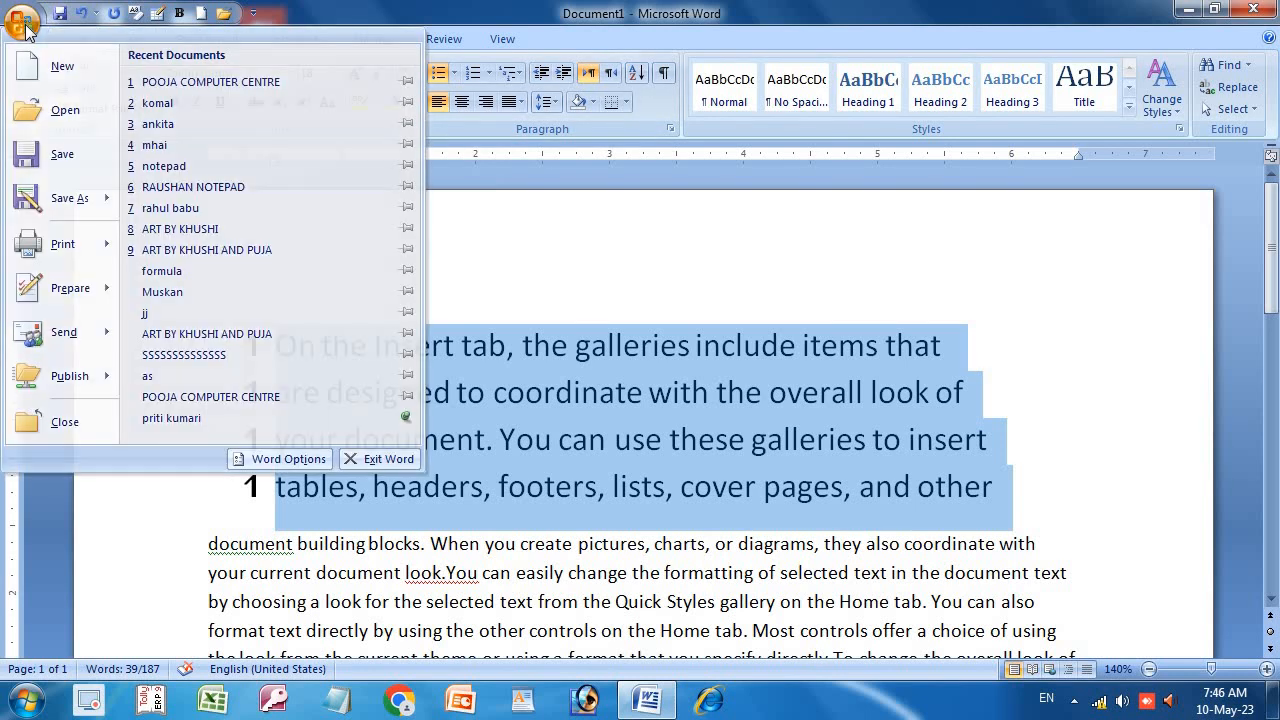
click(24, 26)
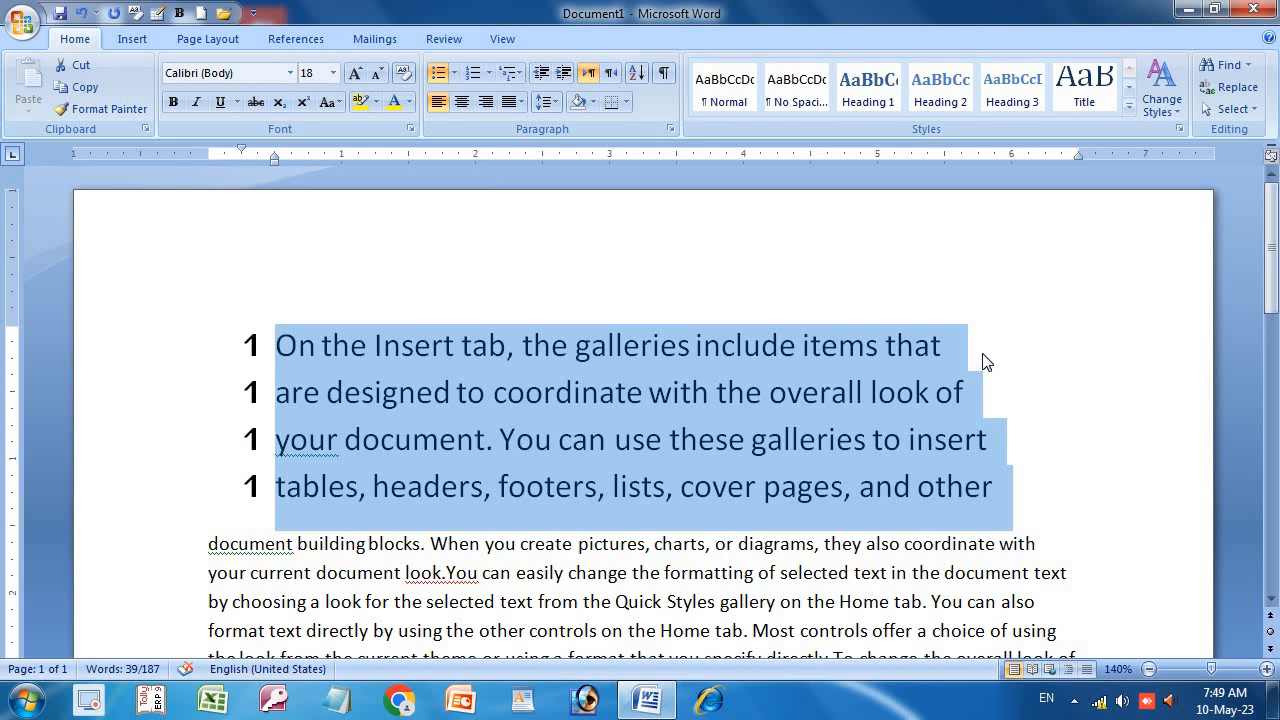
Step: Remove the bullets from the four selected lines and number them with the 1-, 2-, 3- format
click(490, 76)
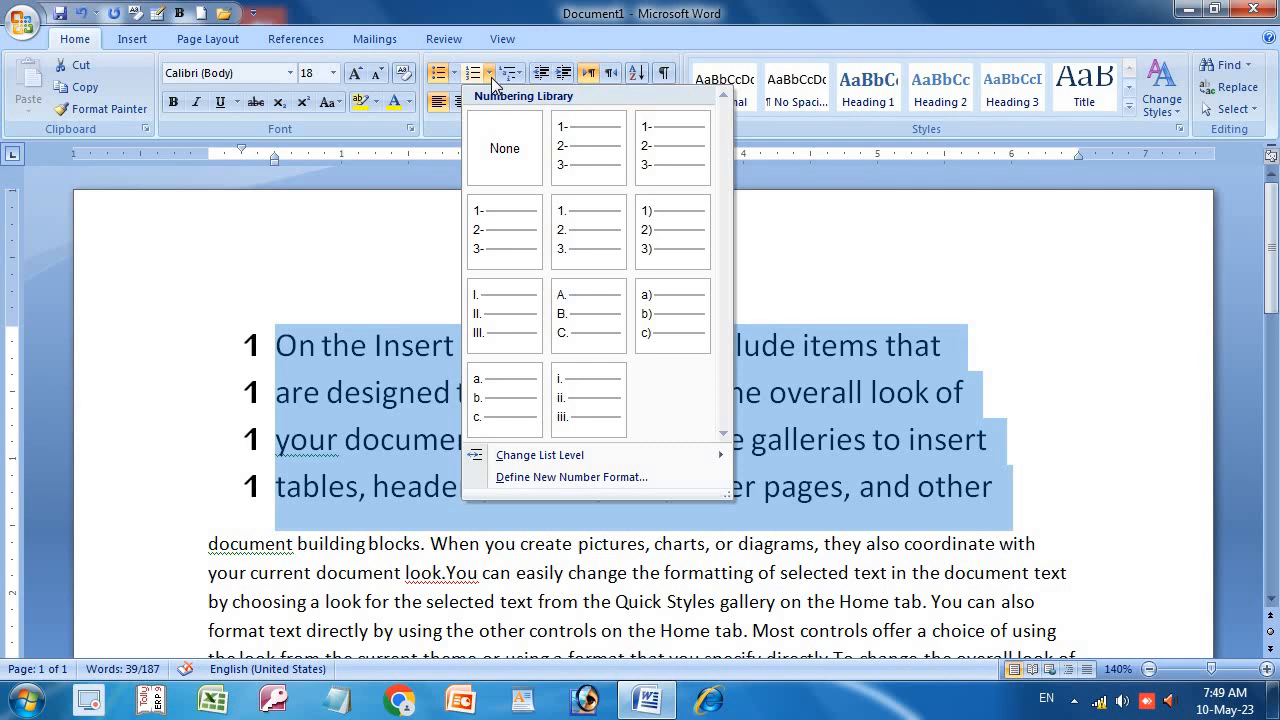
click(874, 229)
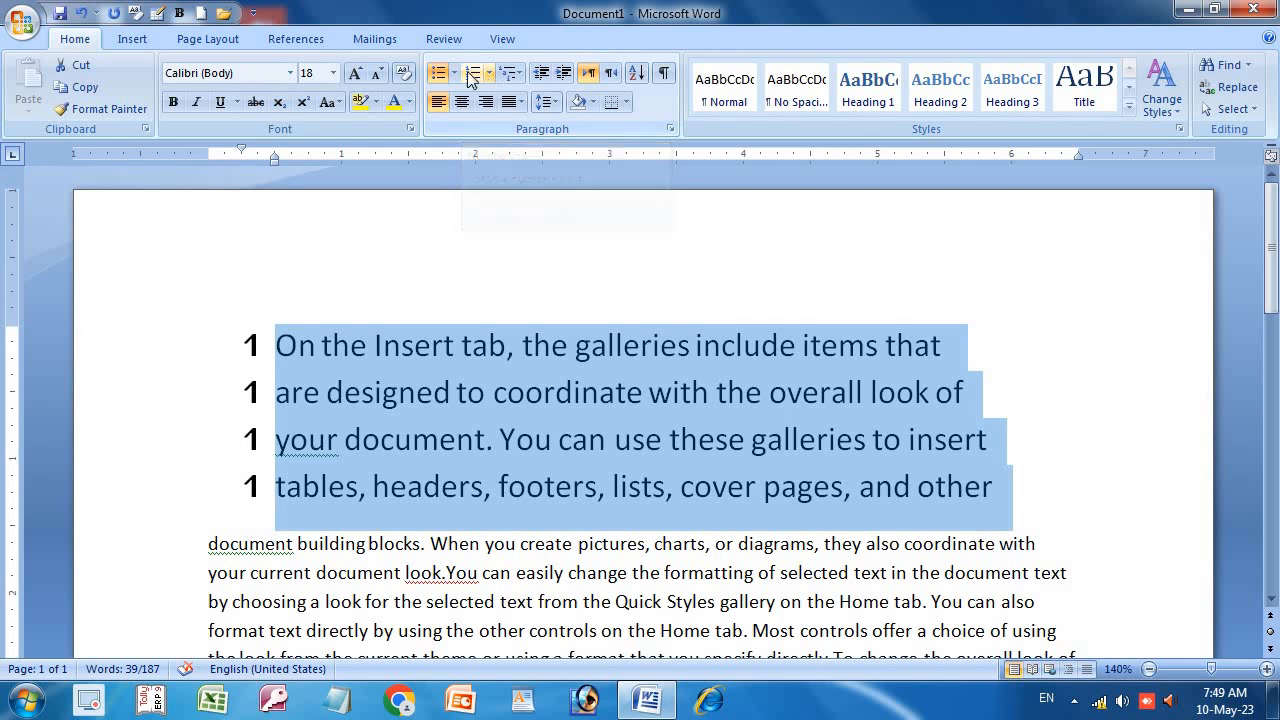
click(485, 74)
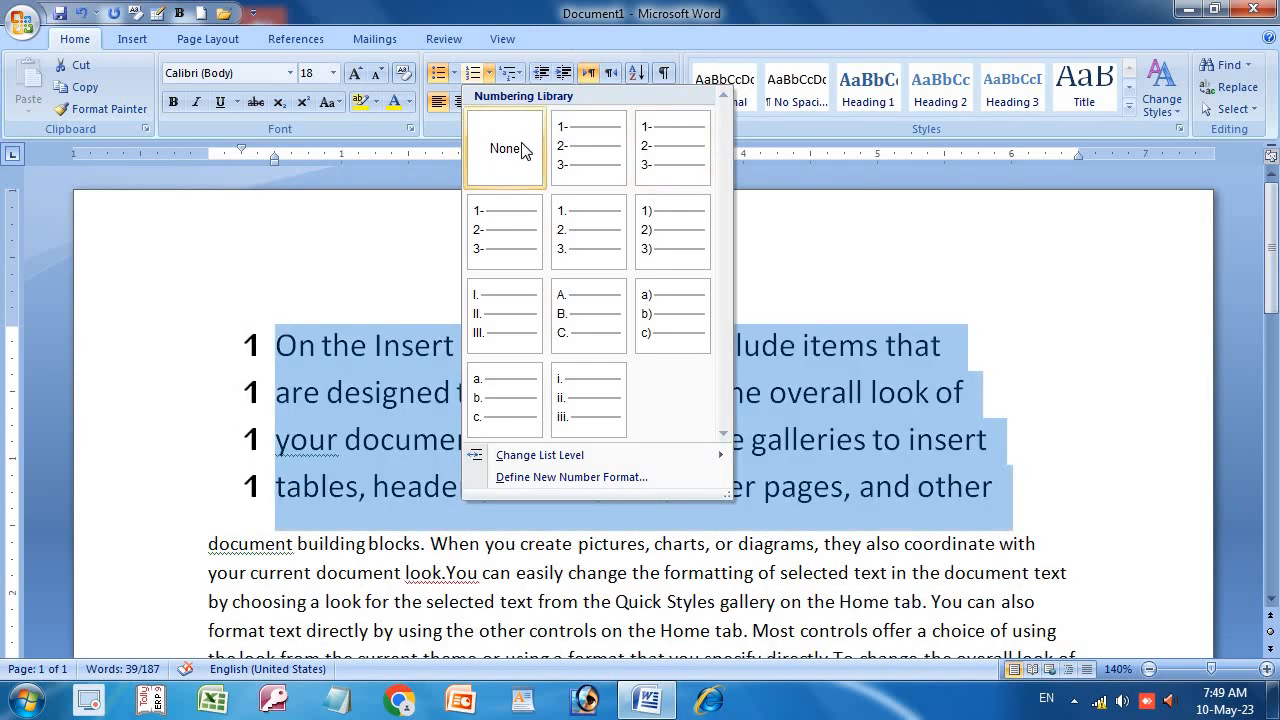
click(521, 149)
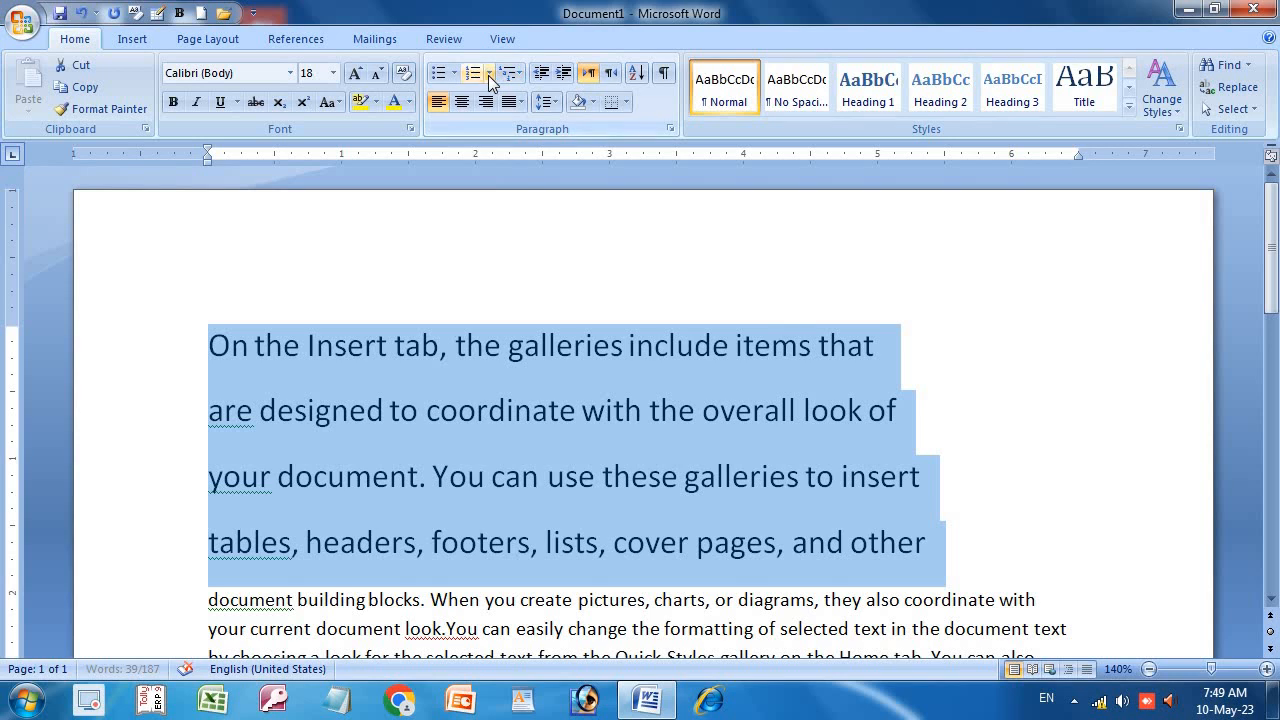
click(489, 78)
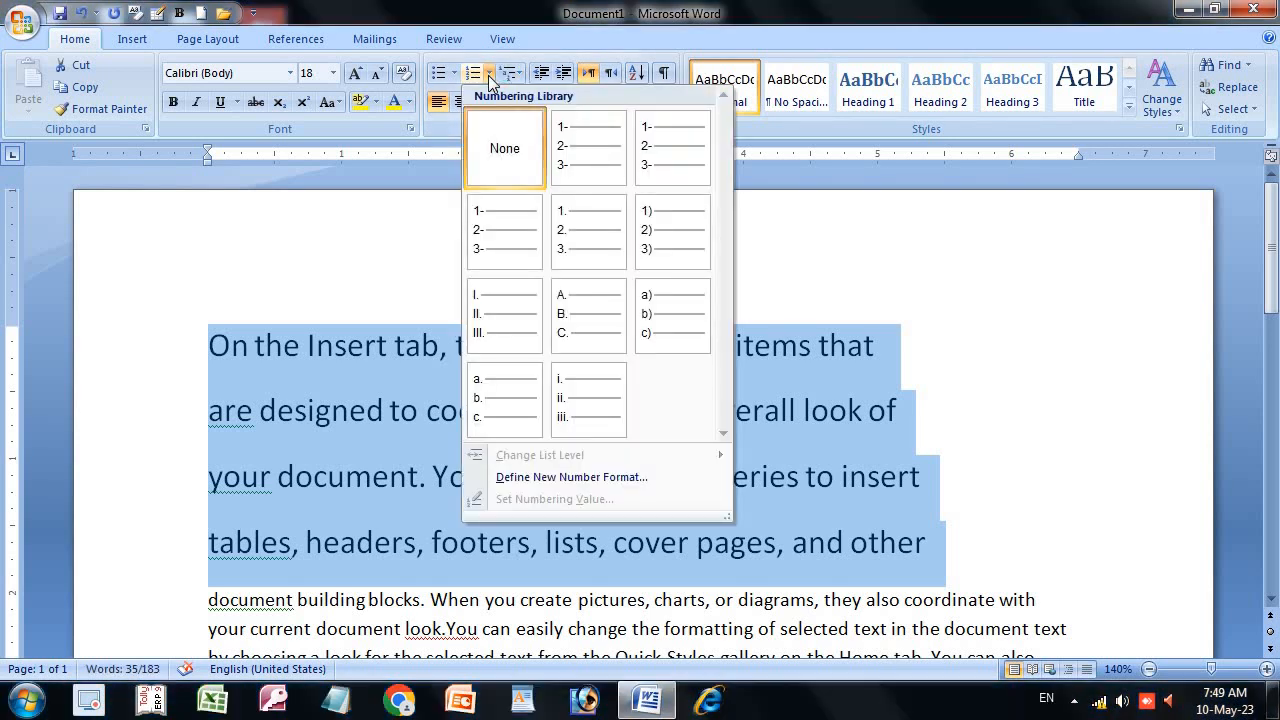
click(570, 150)
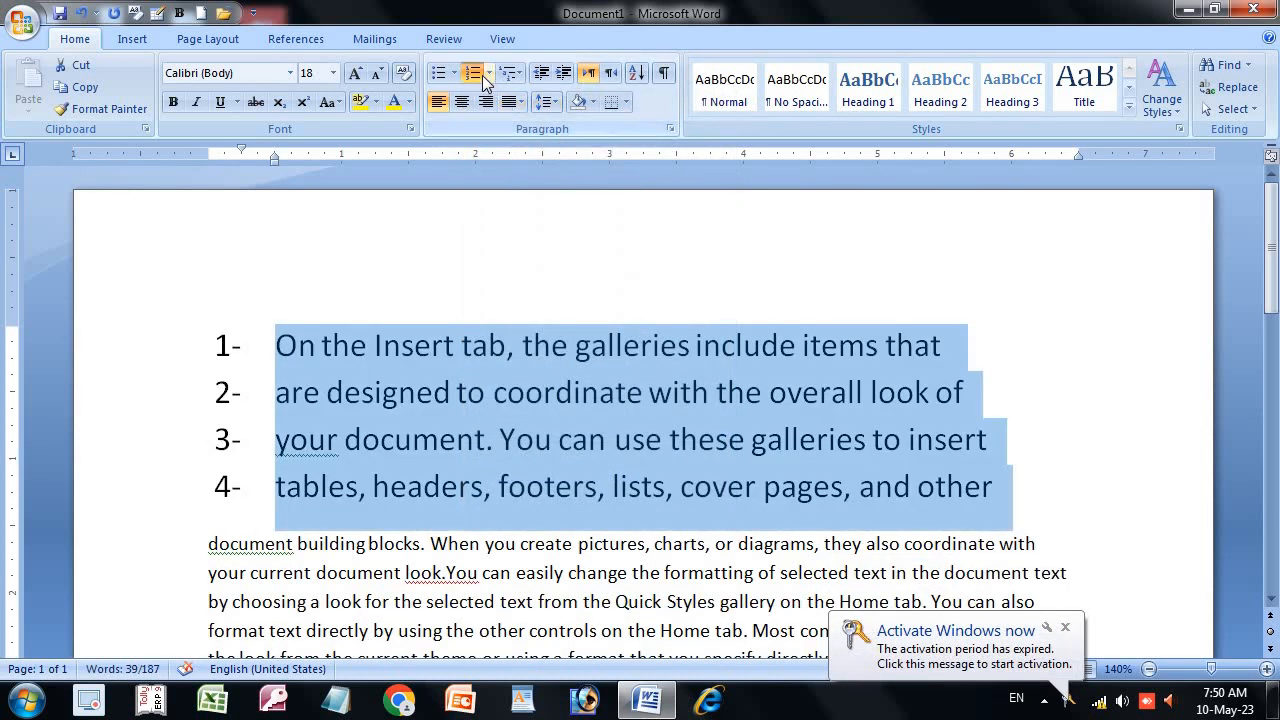
Step: Look over the numbering library formats and open the definition of a new number format for the four selected lines
click(489, 77)
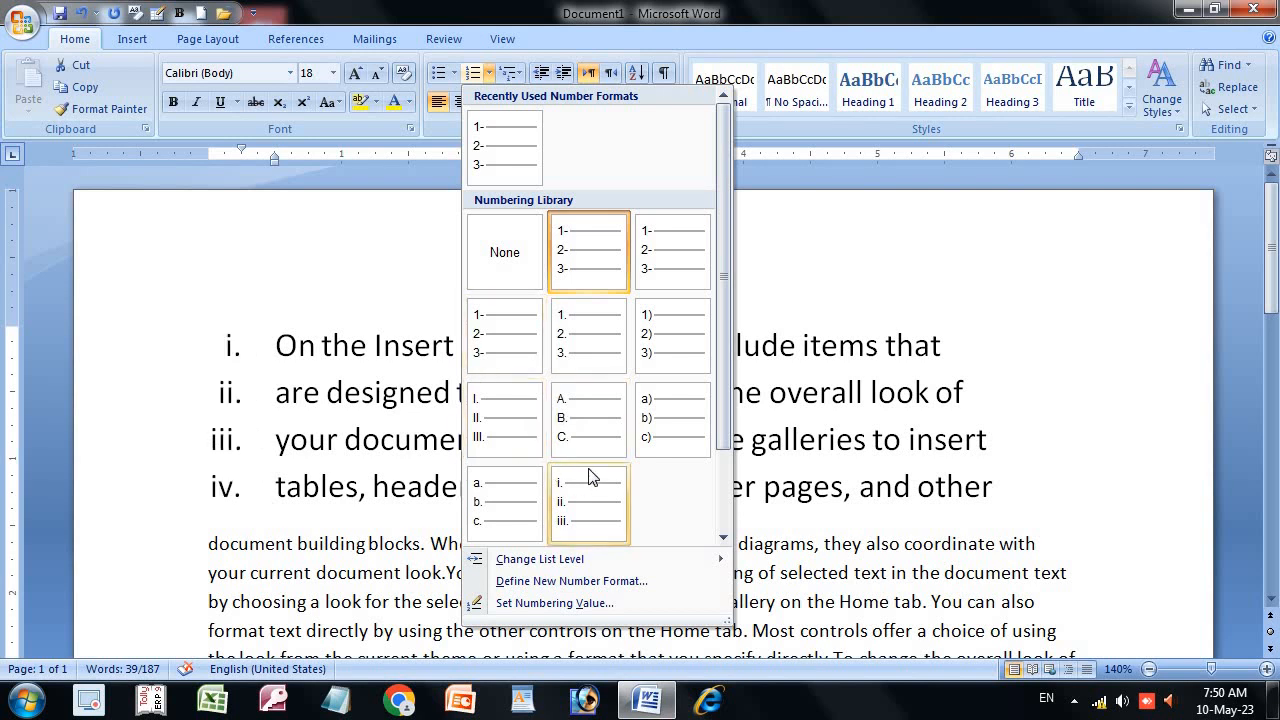
scroll(590, 476, down, 2)
mouse_move(500, 560)
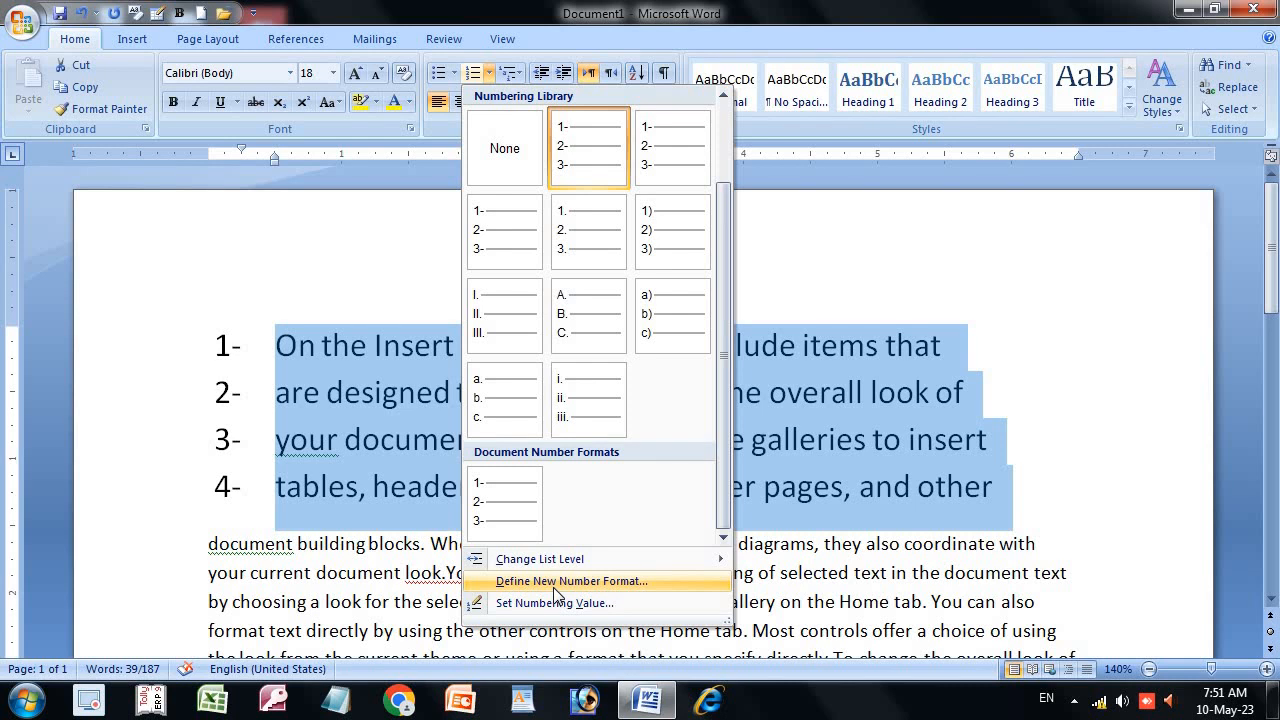
click(554, 586)
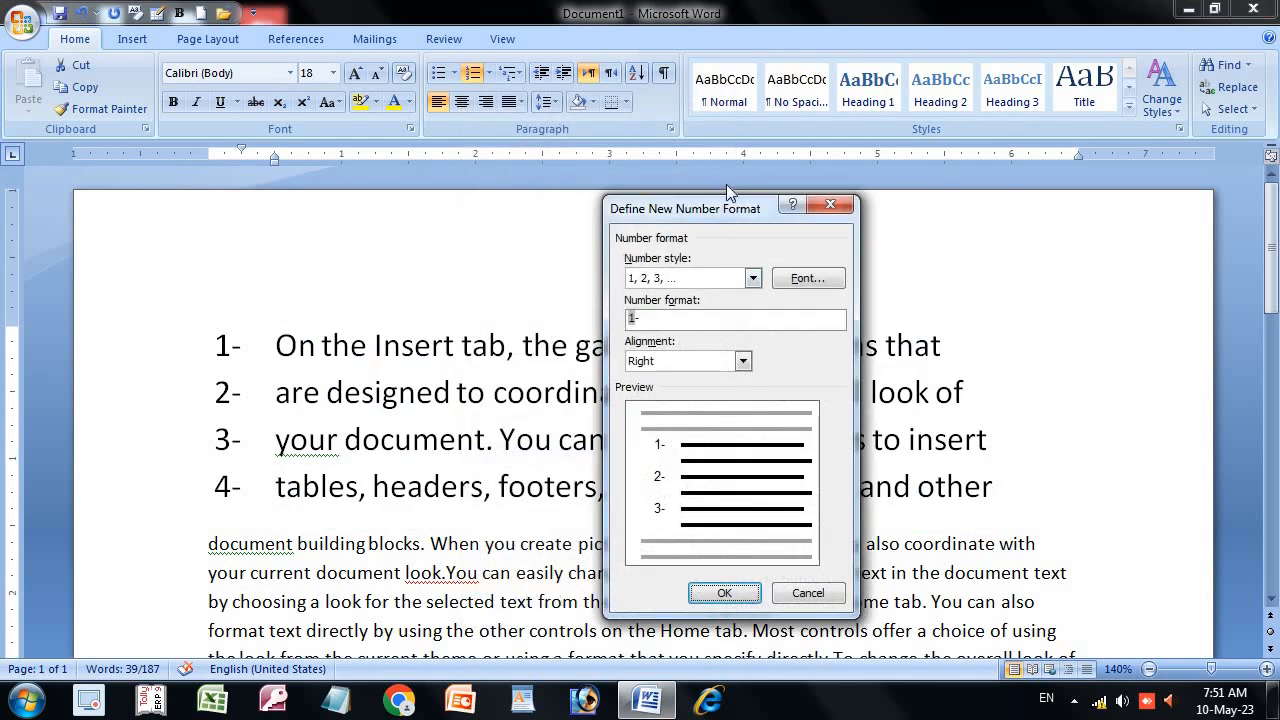
drag(730, 211, 722, 234)
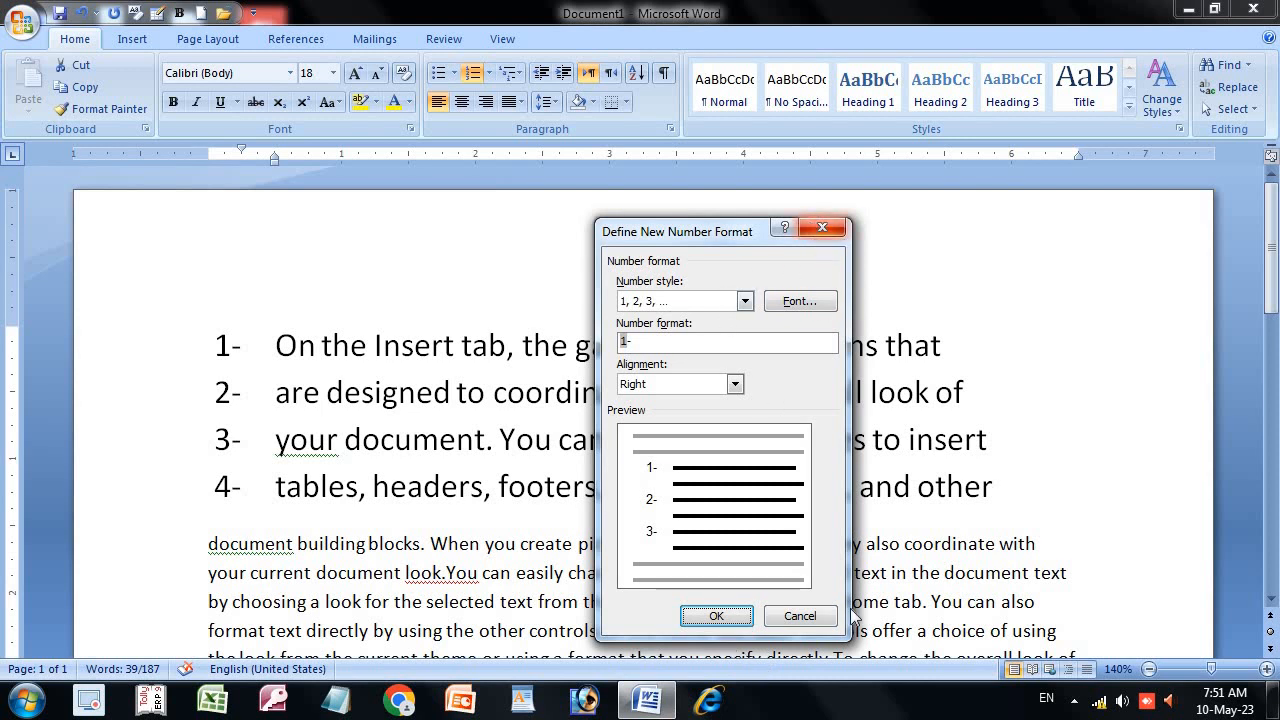
Step: Look through the available number styles and define the new number format with the 1, 2, 3, … style
click(745, 302)
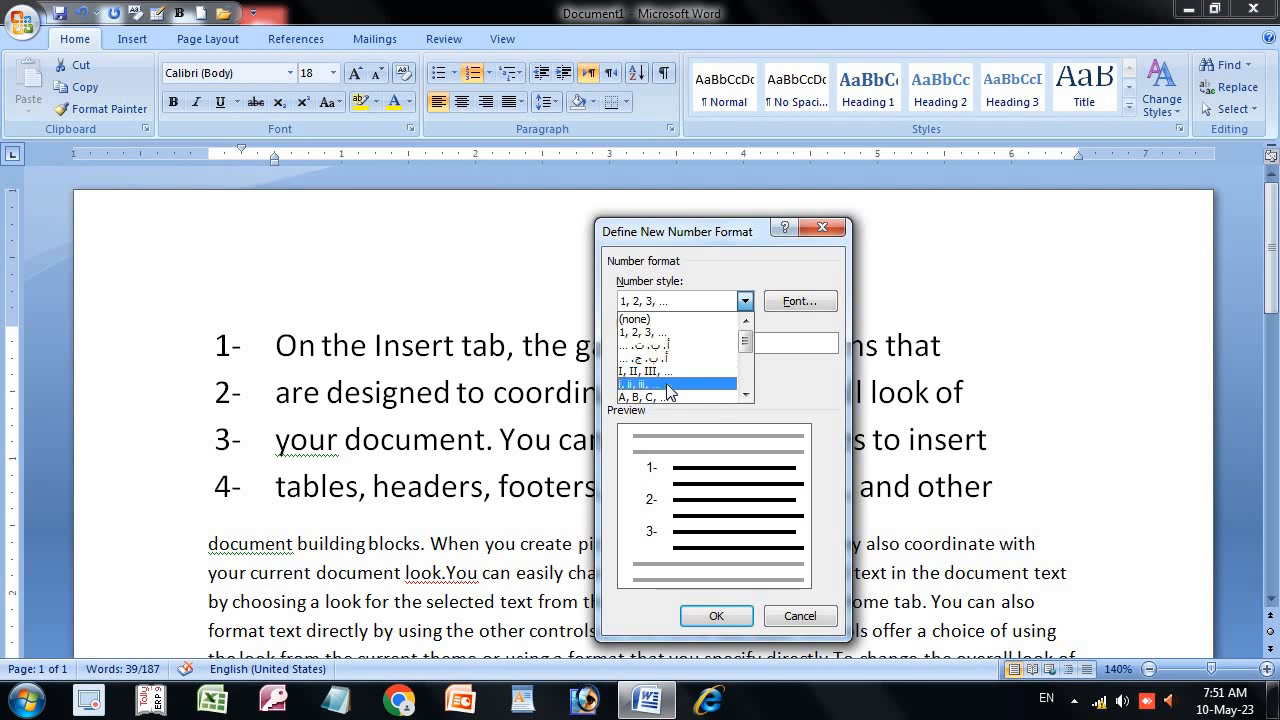
scroll(665, 398, down, 1)
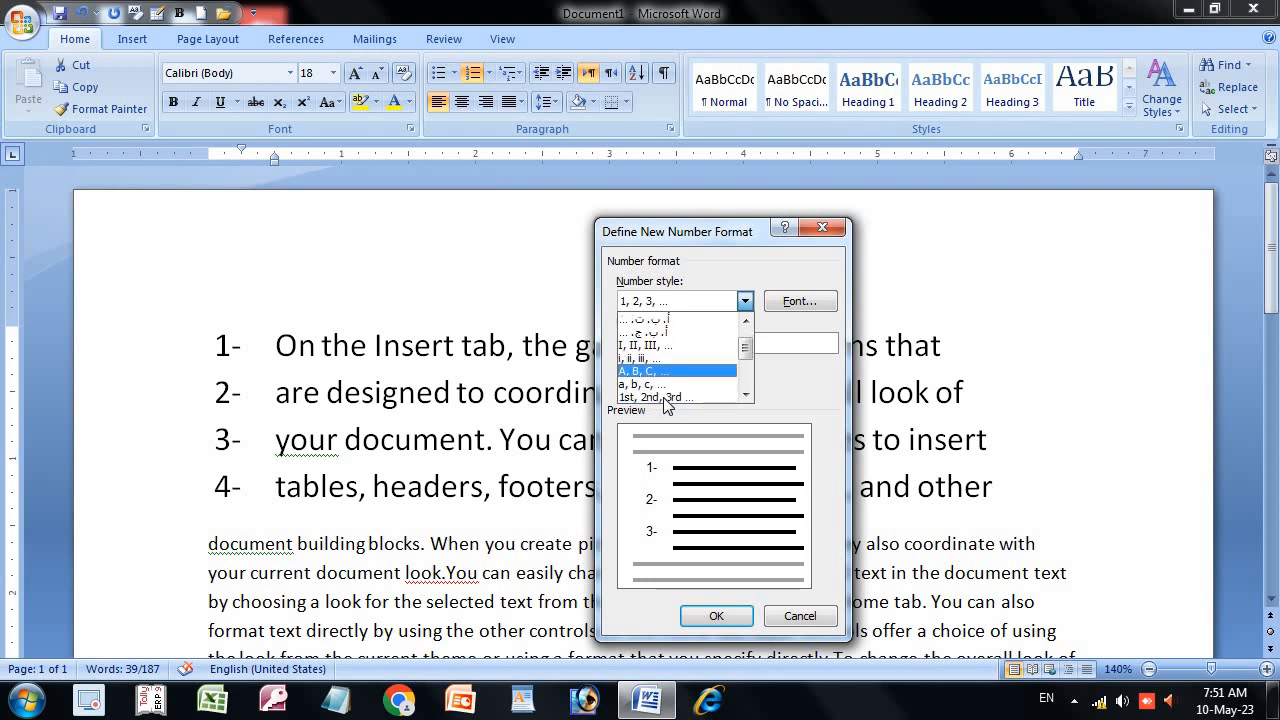
scroll(665, 398, down, 1)
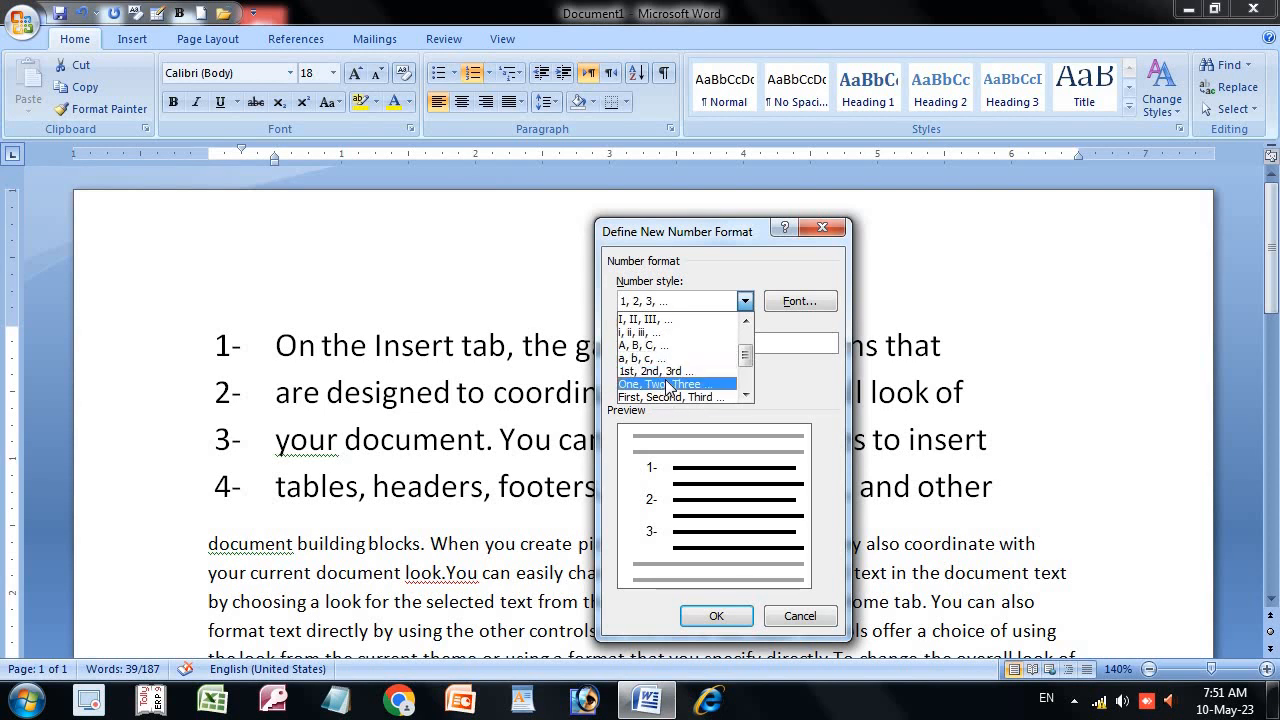
scroll(668, 388, down, 1)
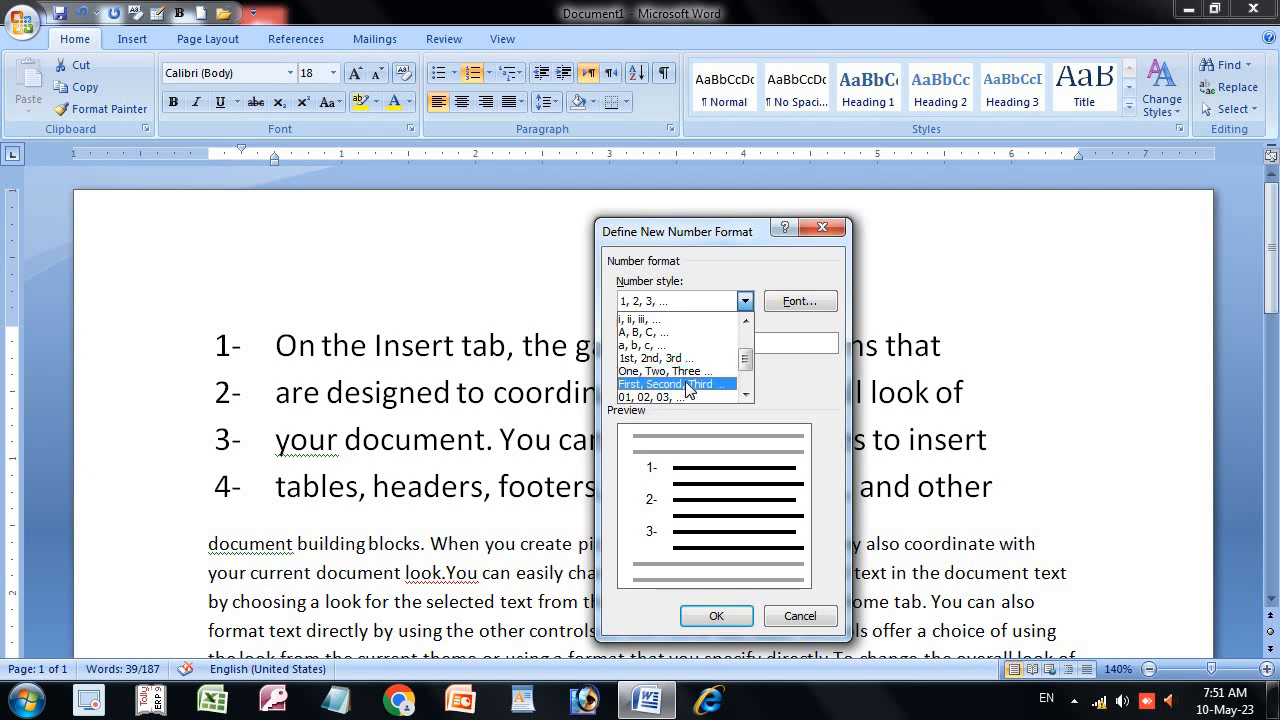
scroll(688, 390, down, 1)
scroll(687, 388, down, 1)
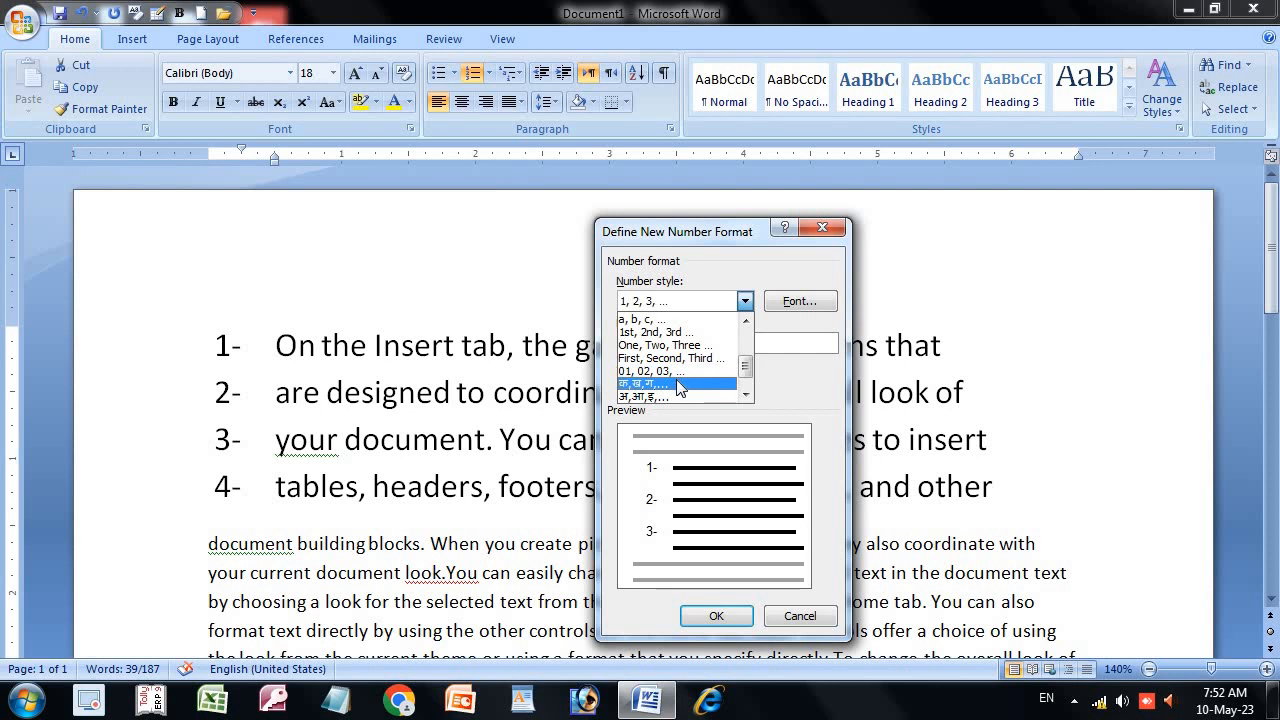
scroll(676, 379, down, 1)
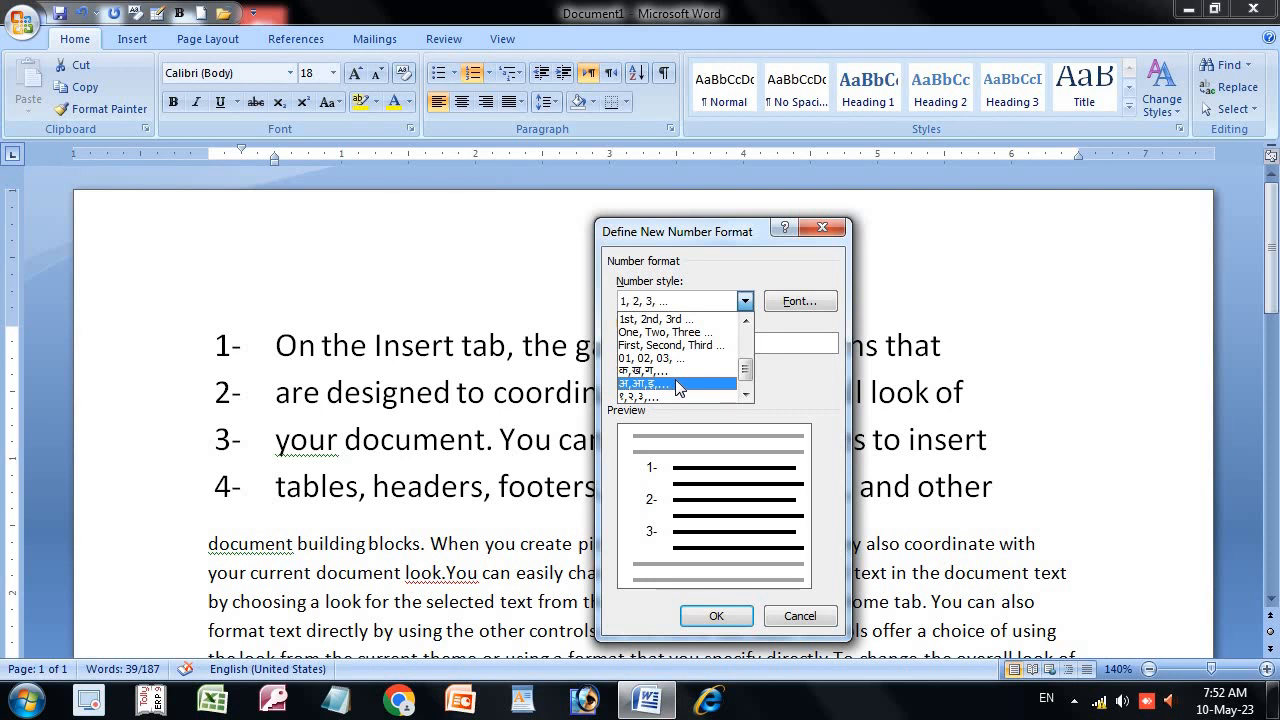
scroll(677, 386, down, 1)
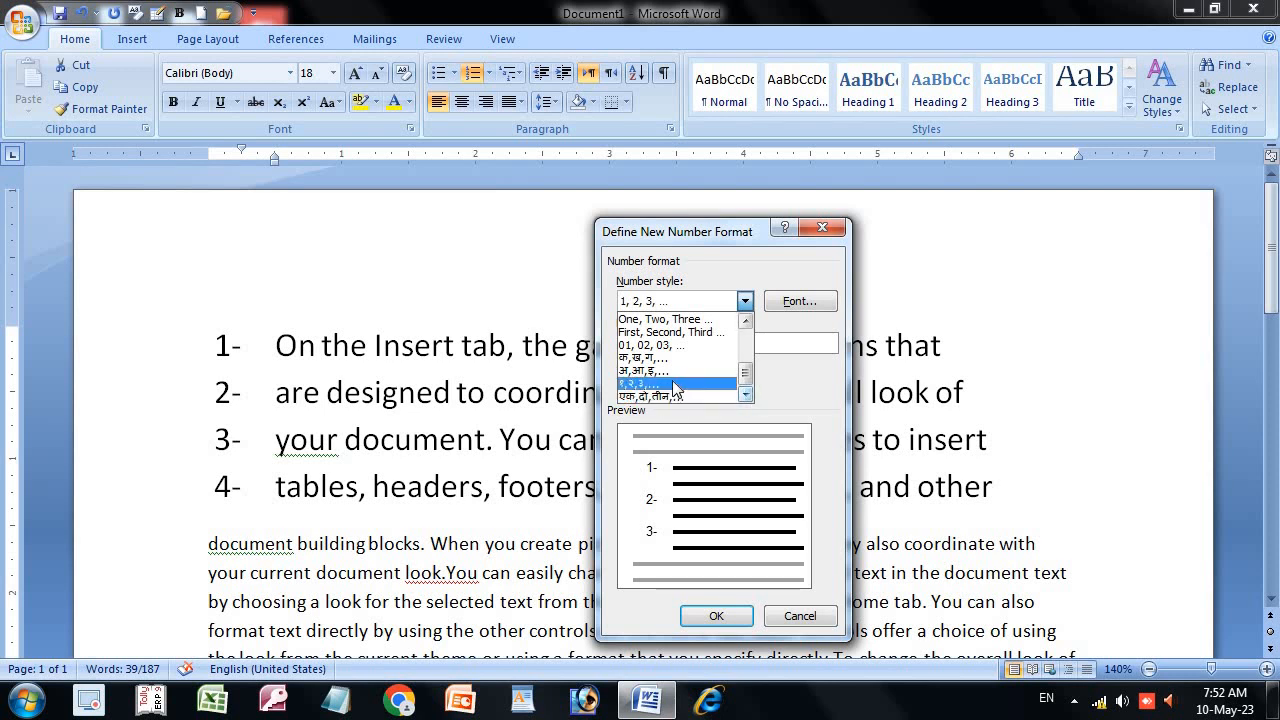
scroll(674, 386, up, 3)
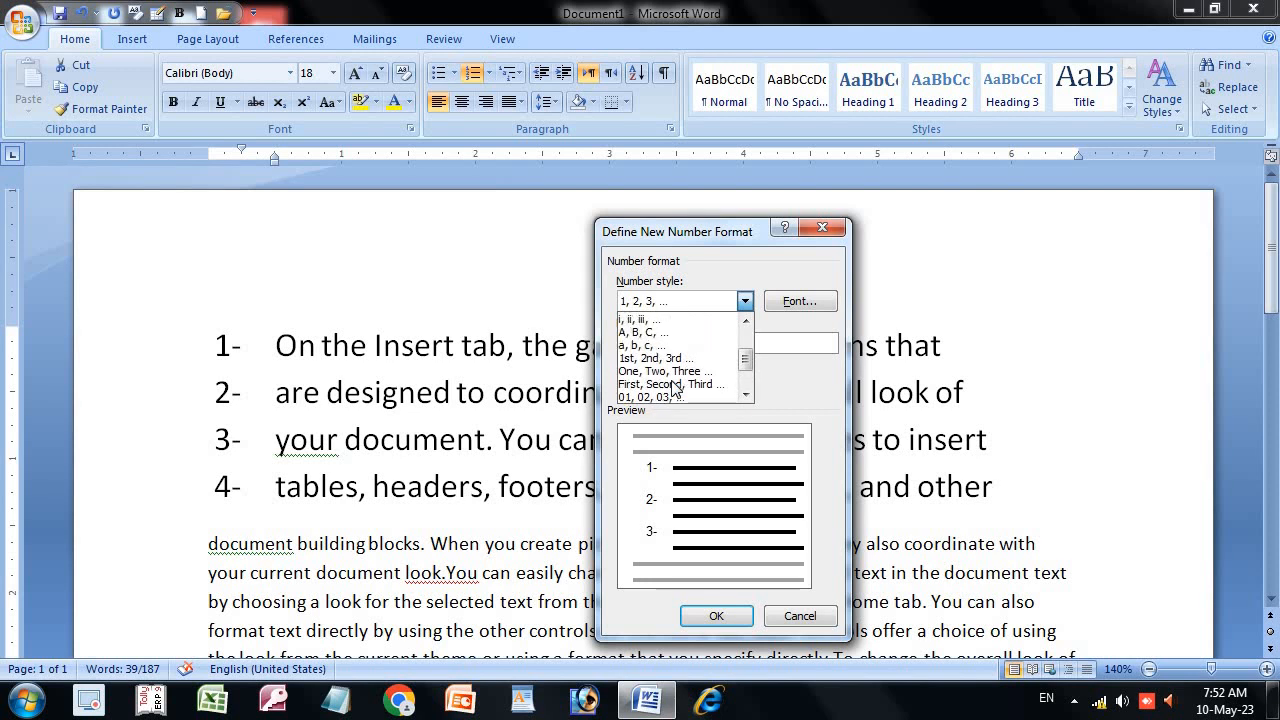
scroll(674, 388, up, 2)
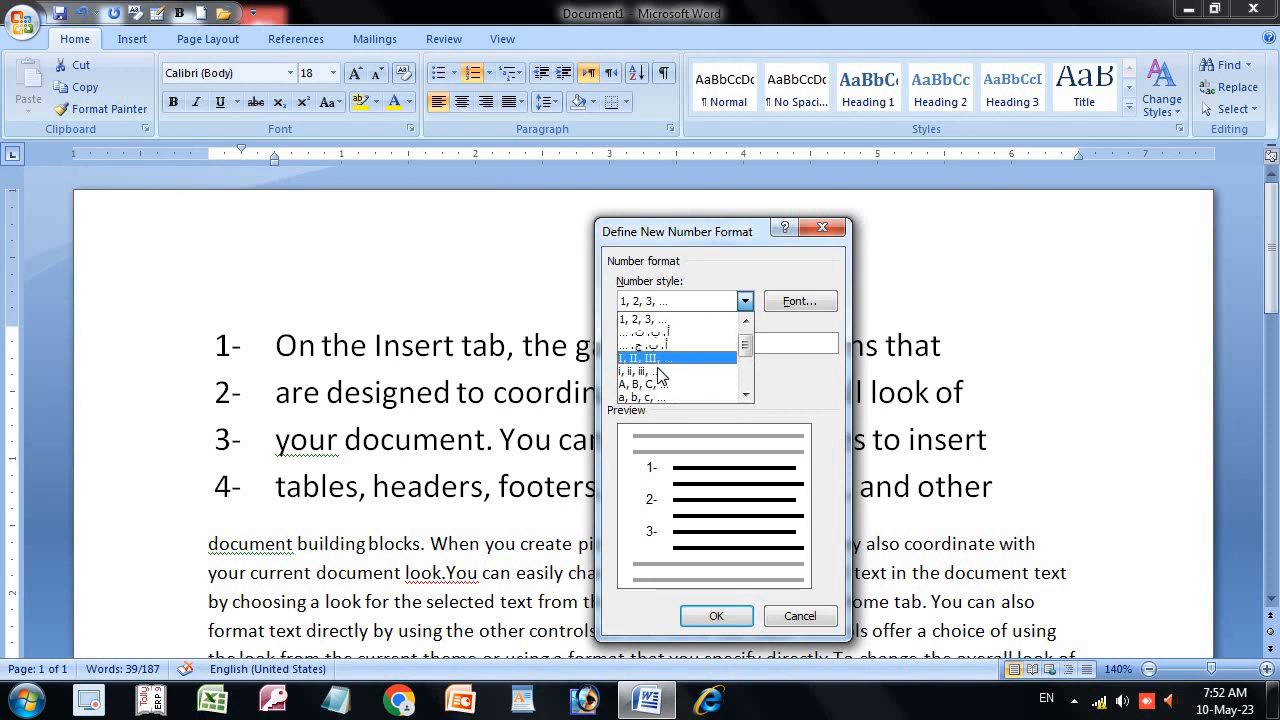
scroll(660, 375, down, 1)
scroll(660, 375, up, 2)
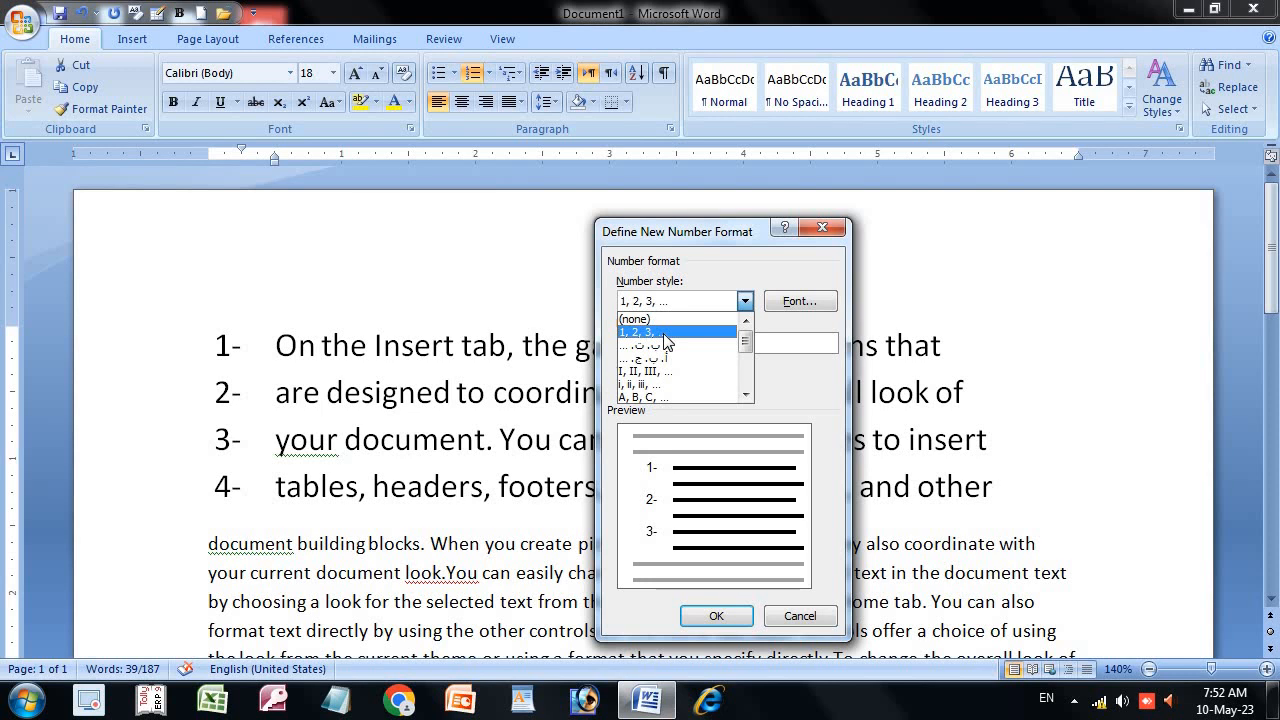
click(664, 334)
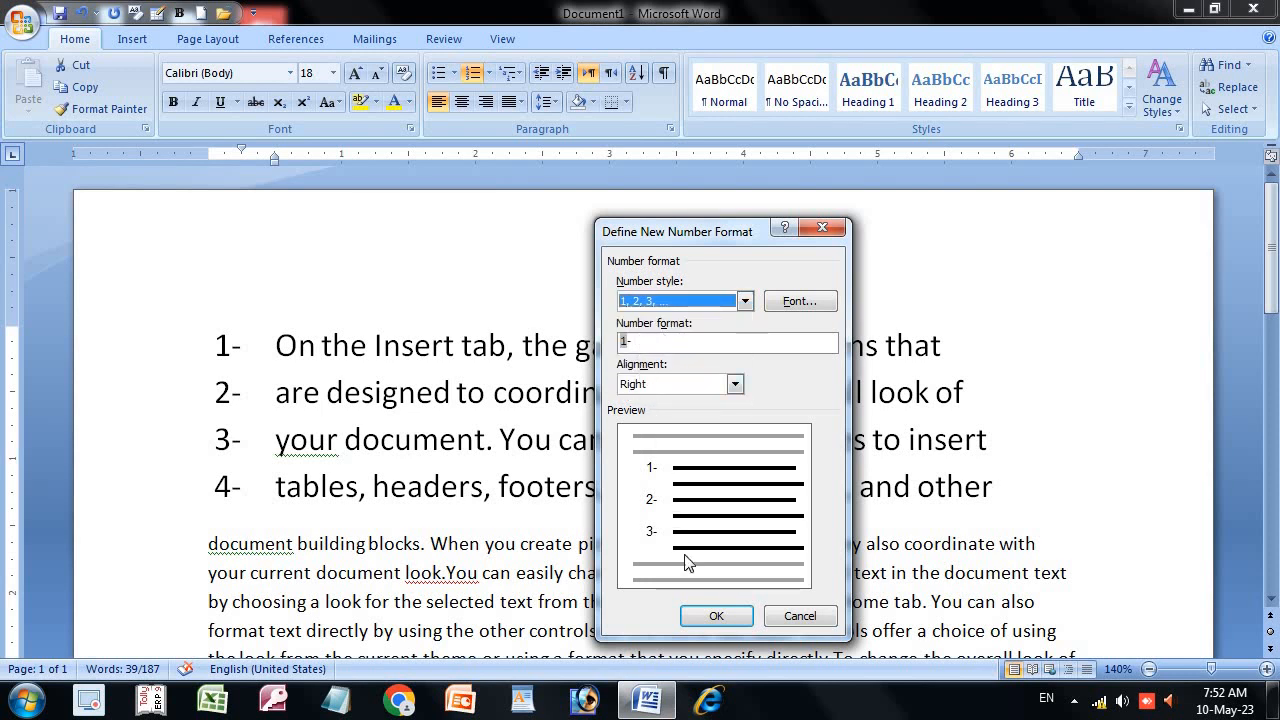
click(712, 612)
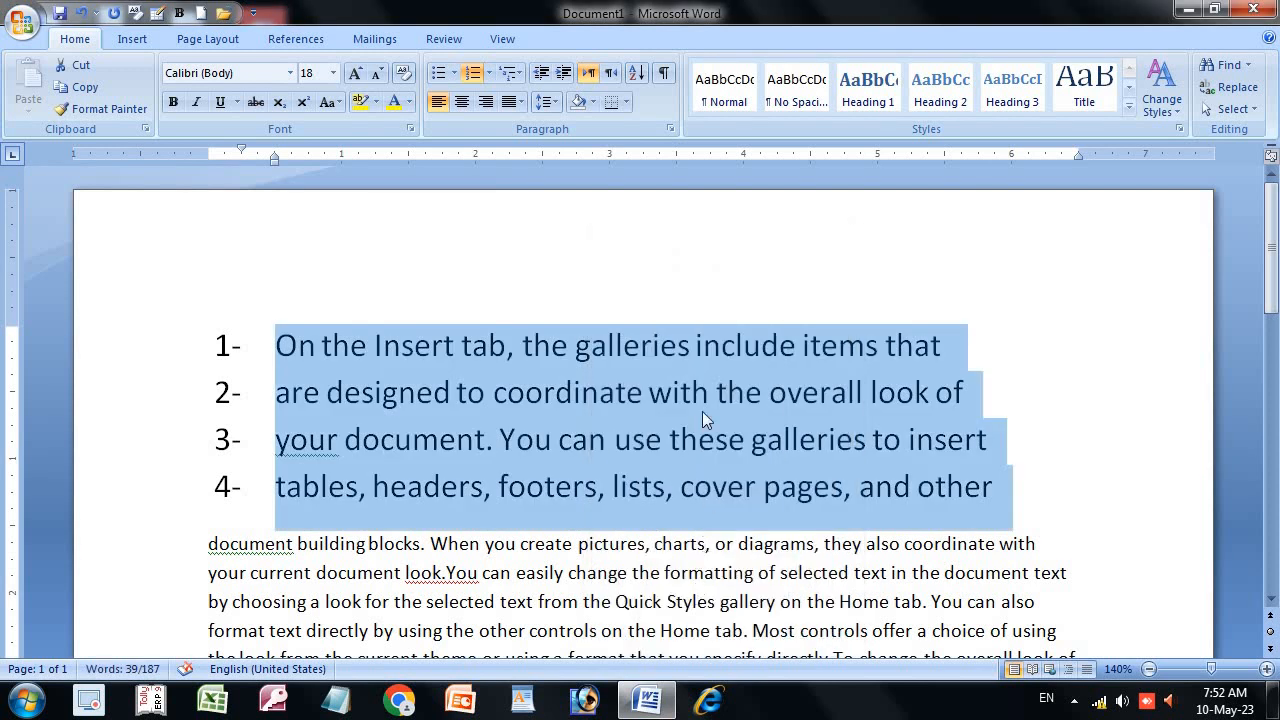
Step: Define a new number format with the I, II, III, … style for the four selected lines
click(488, 74)
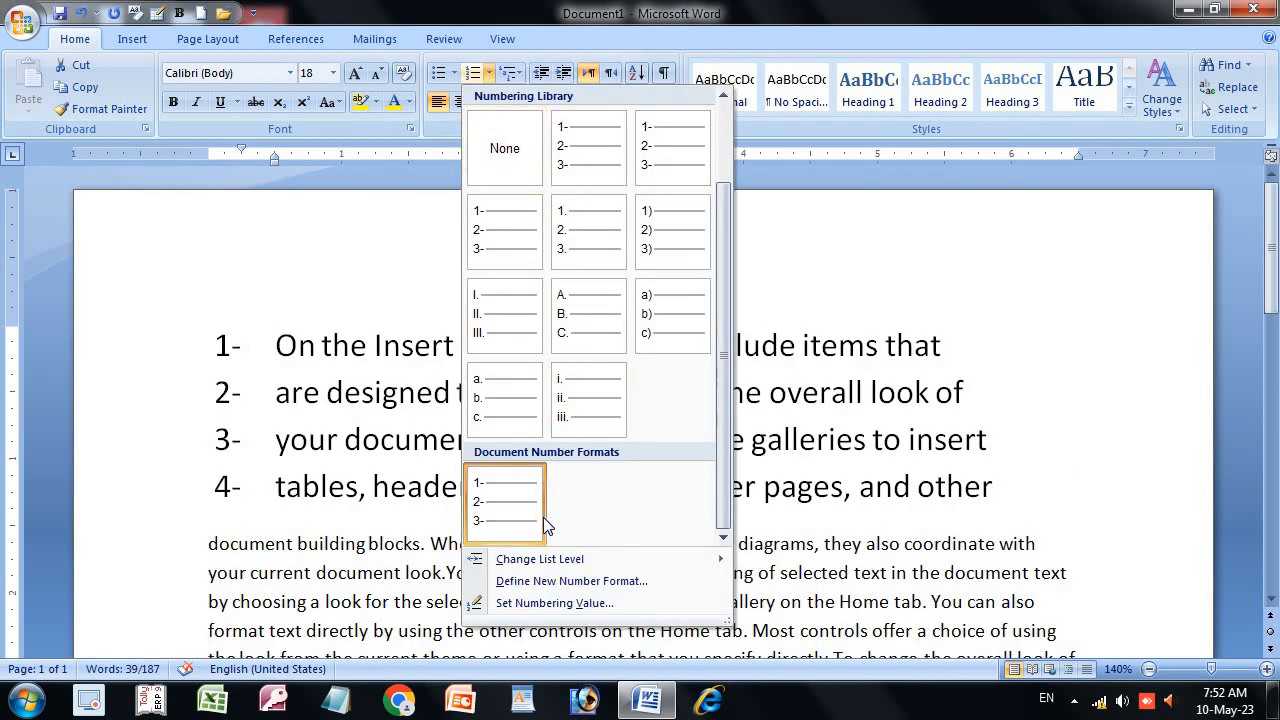
click(556, 582)
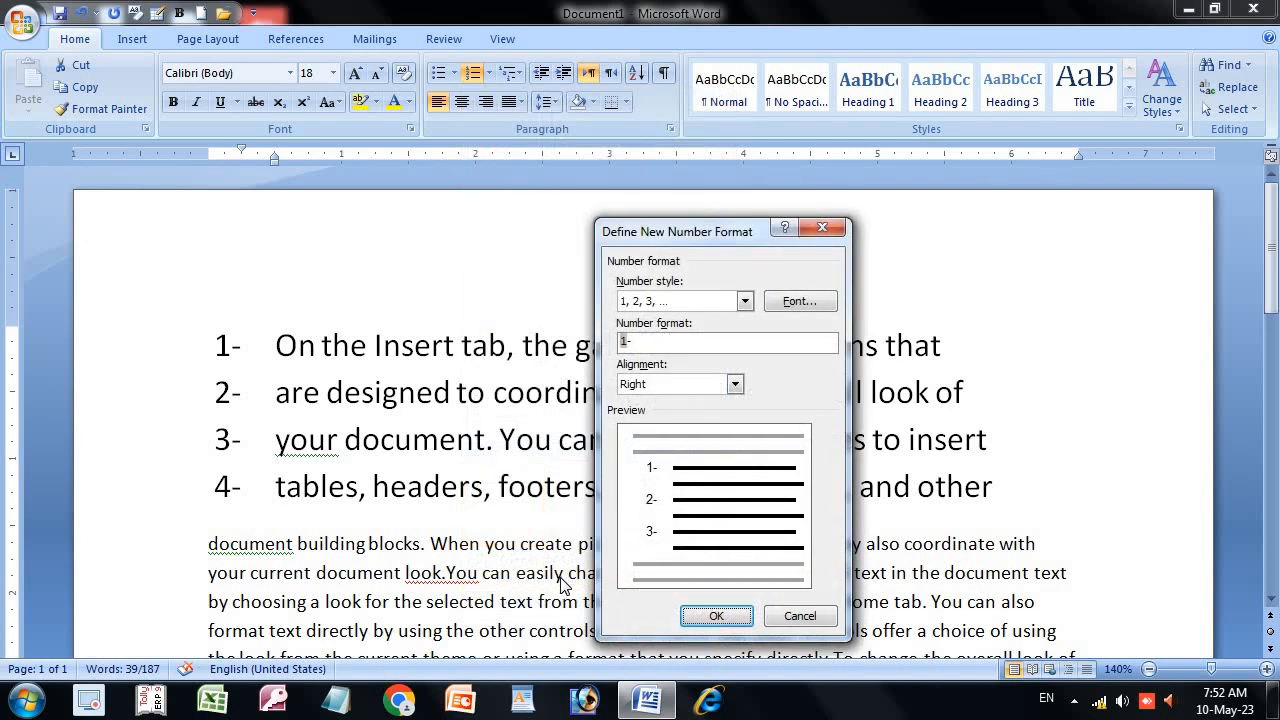
click(745, 301)
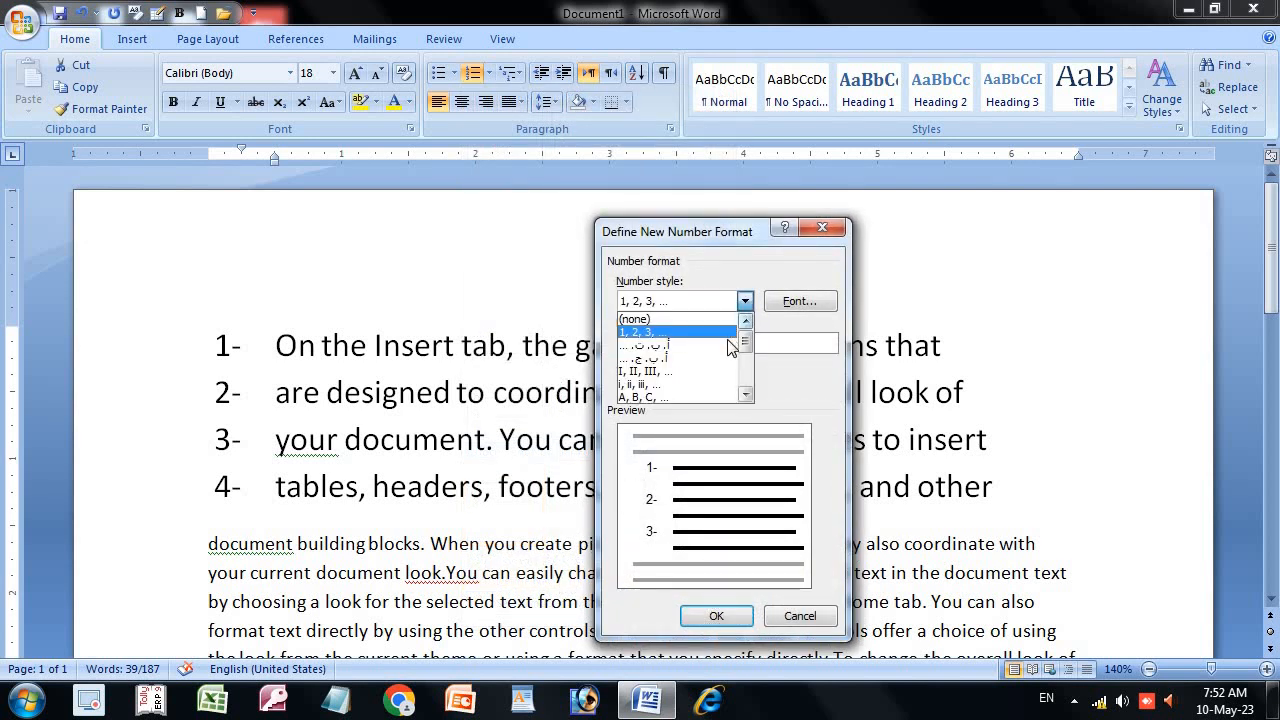
click(704, 370)
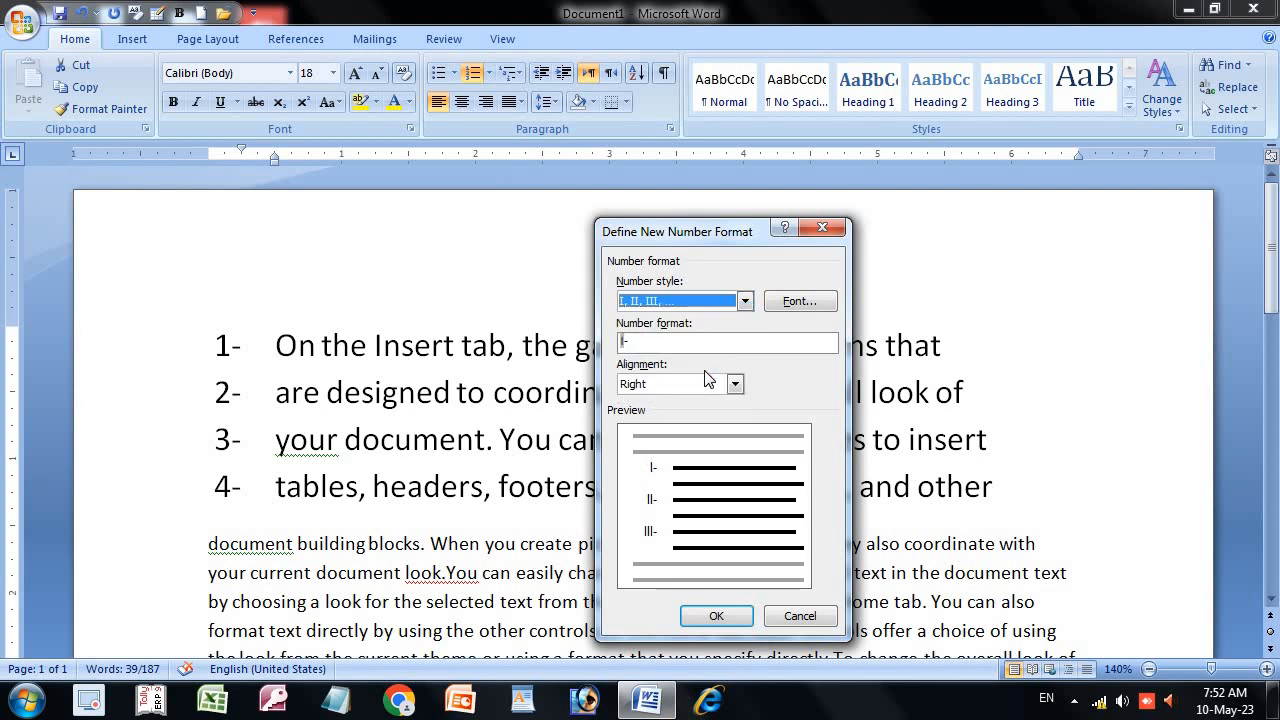
click(714, 616)
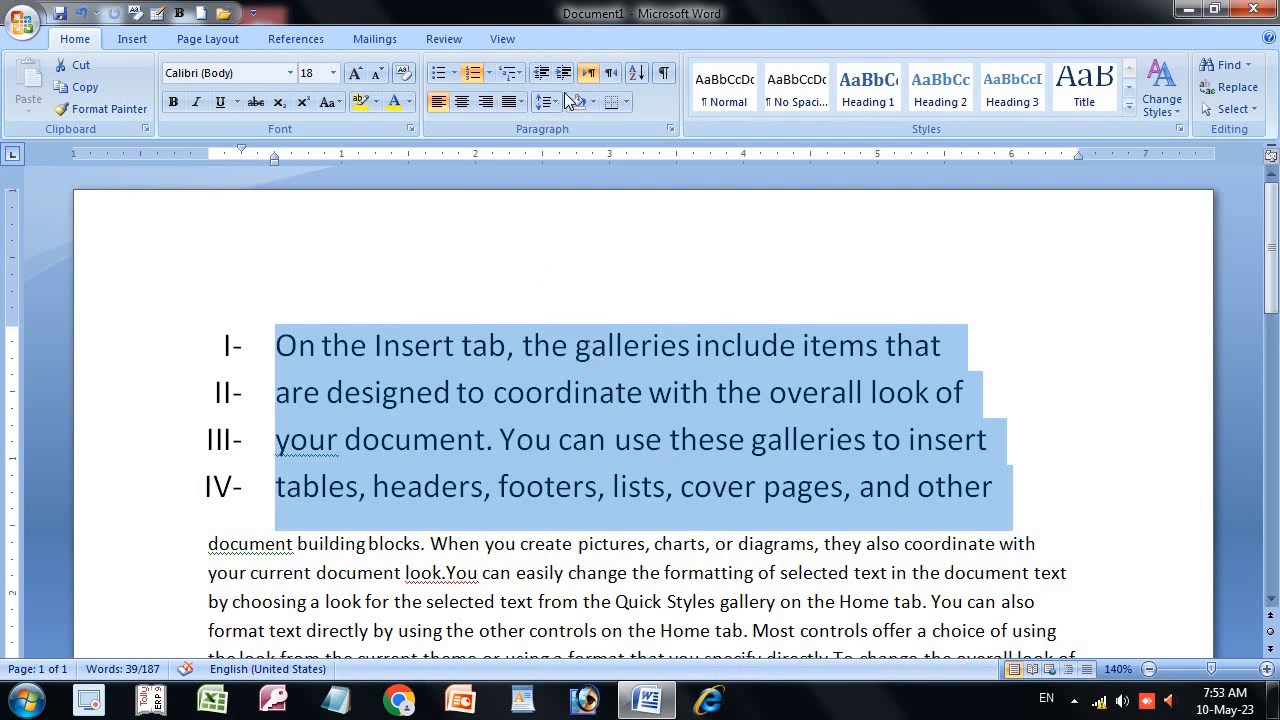
Step: Define a new number format that returns the four selected lines to the 1, 2, 3, … style
click(489, 73)
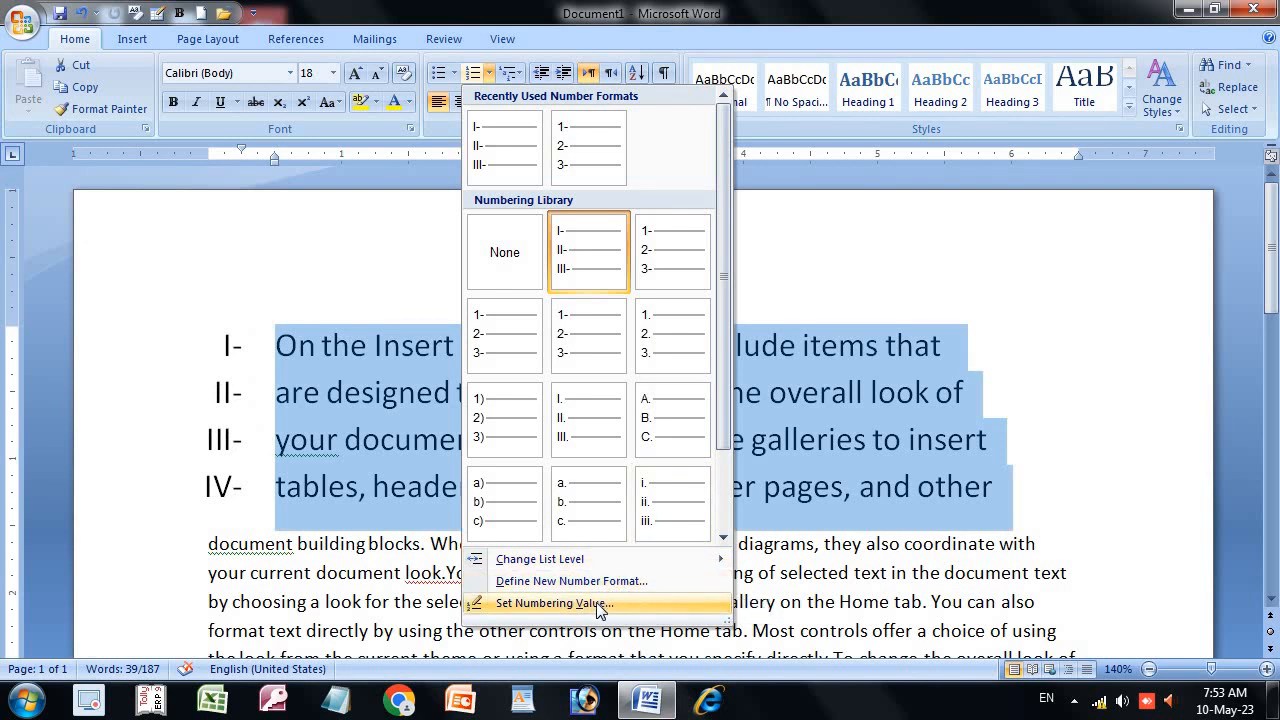
click(593, 581)
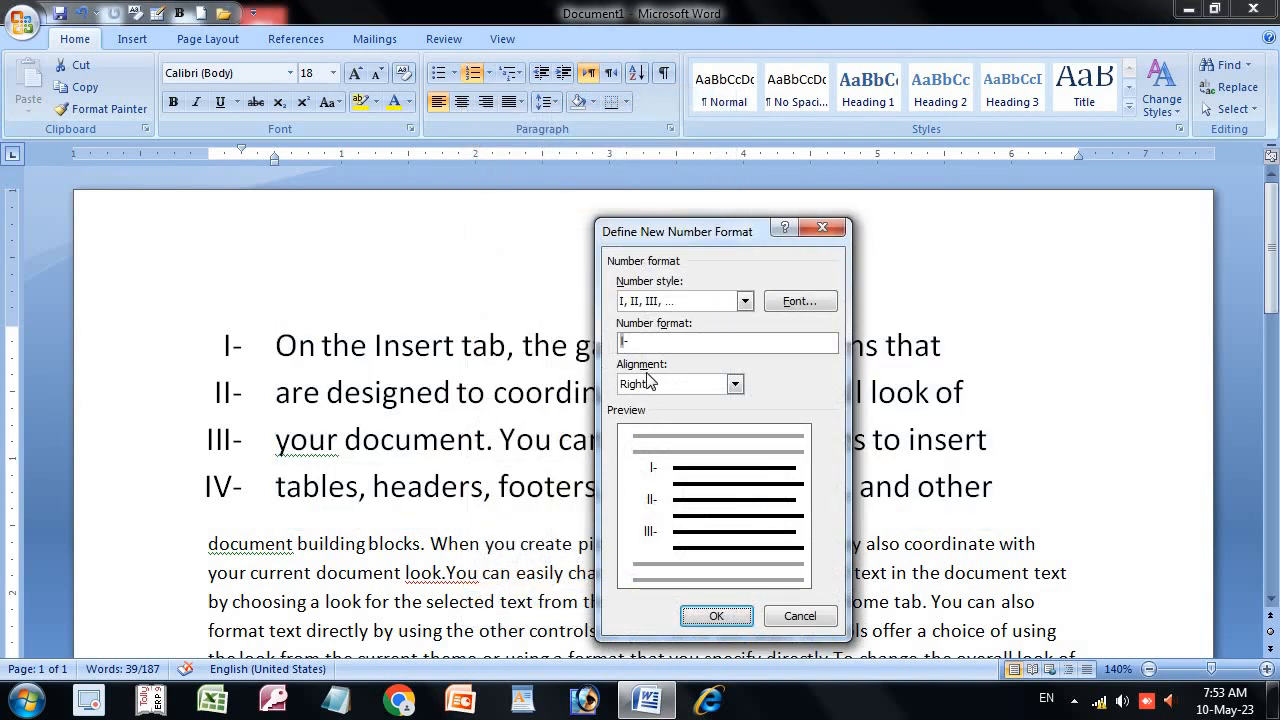
click(744, 301)
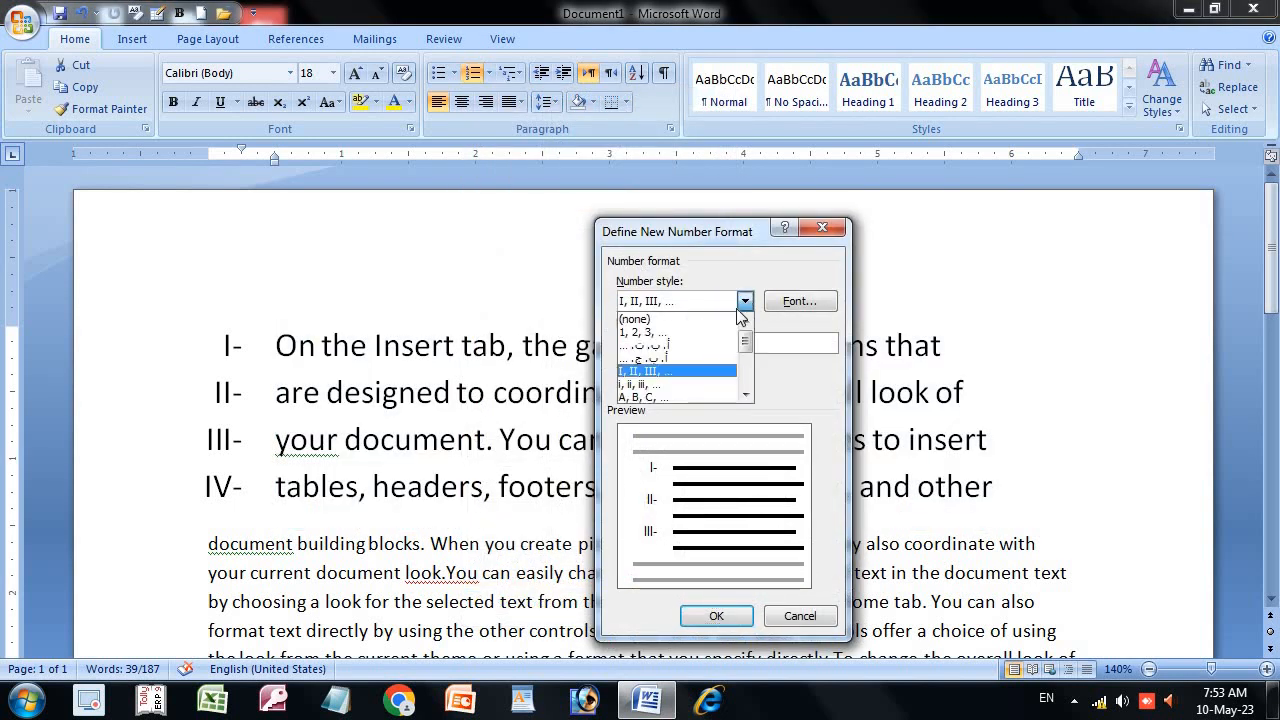
click(658, 338)
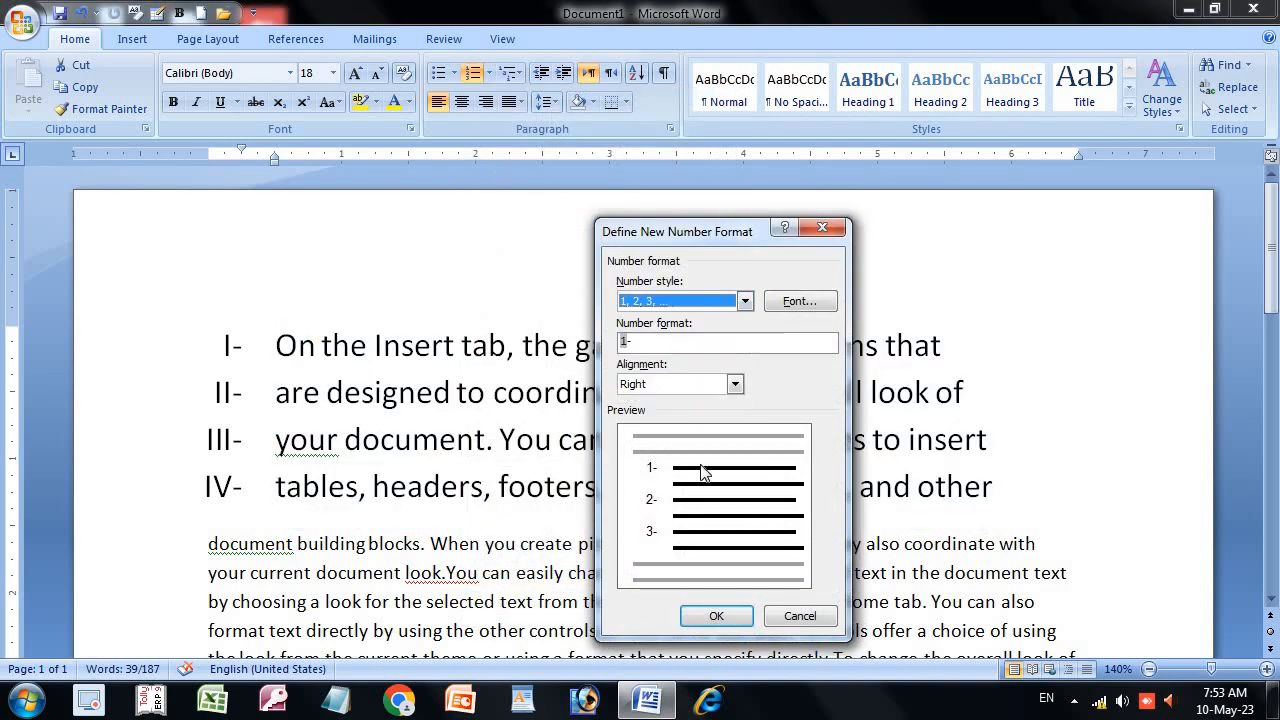
click(716, 615)
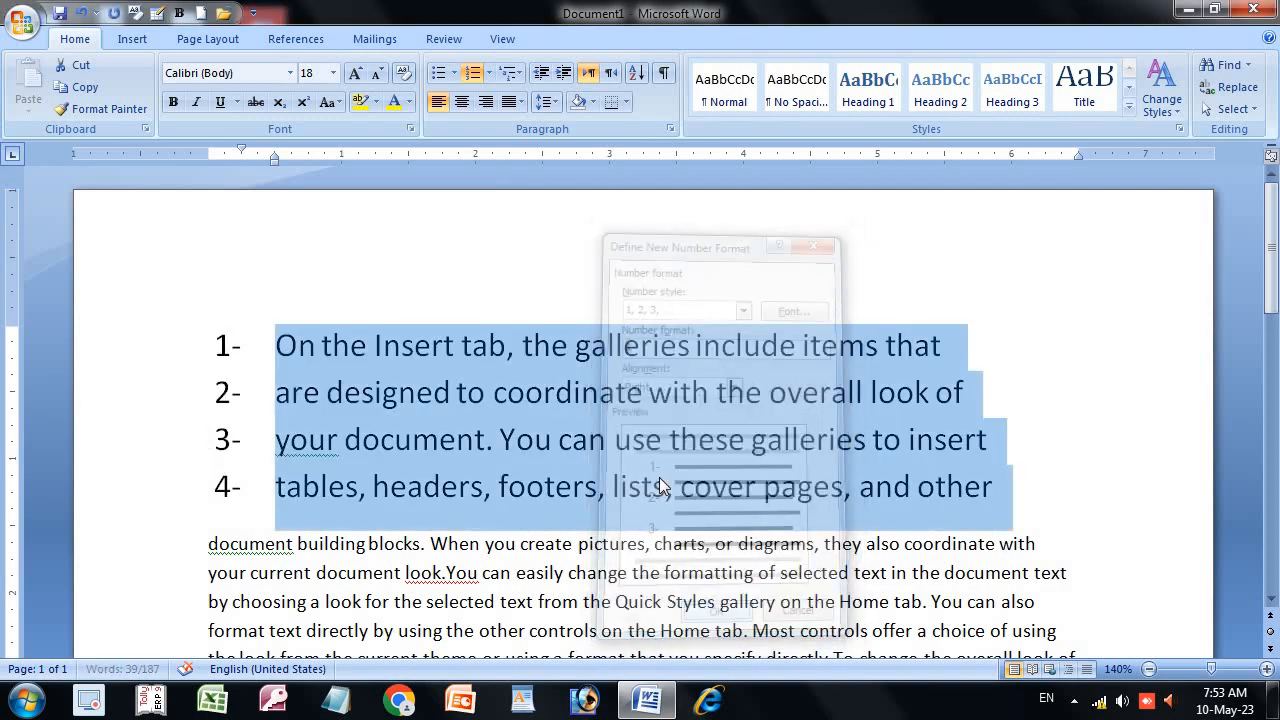
Step: Start the numbering of the four selected lines as a new list at the value 11
click(489, 73)
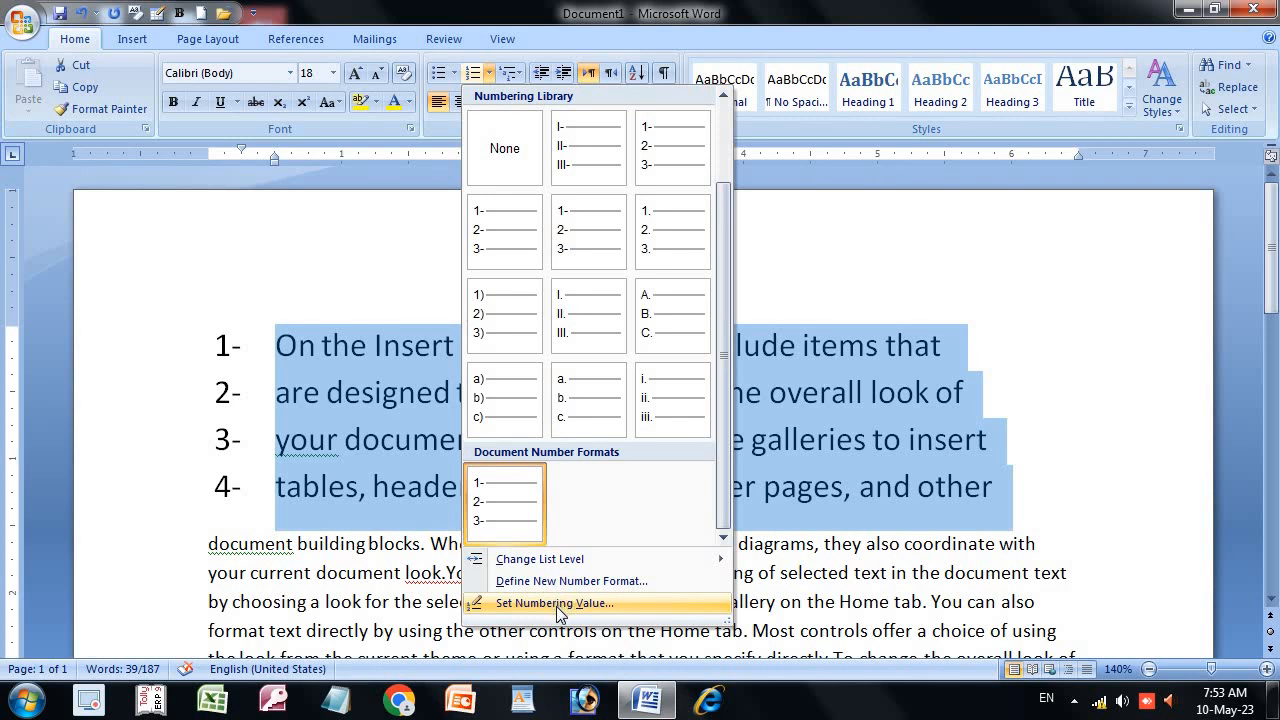
click(556, 603)
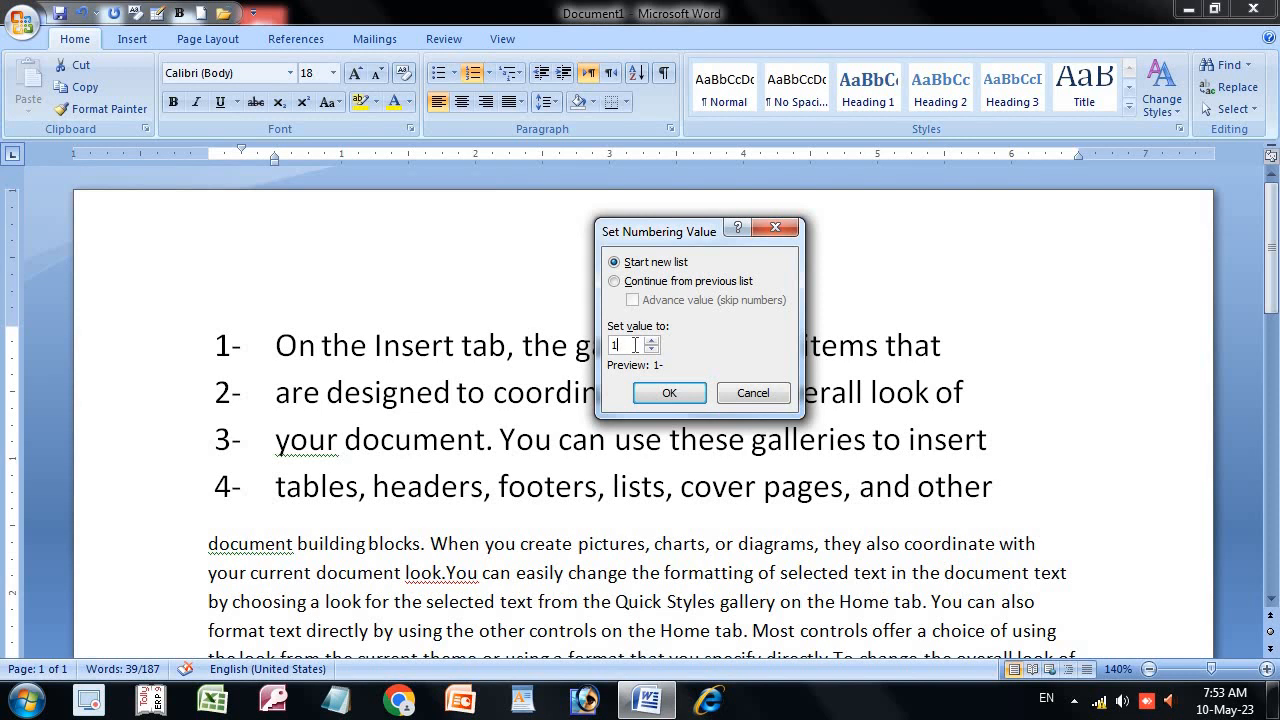
text(1)
click(651, 399)
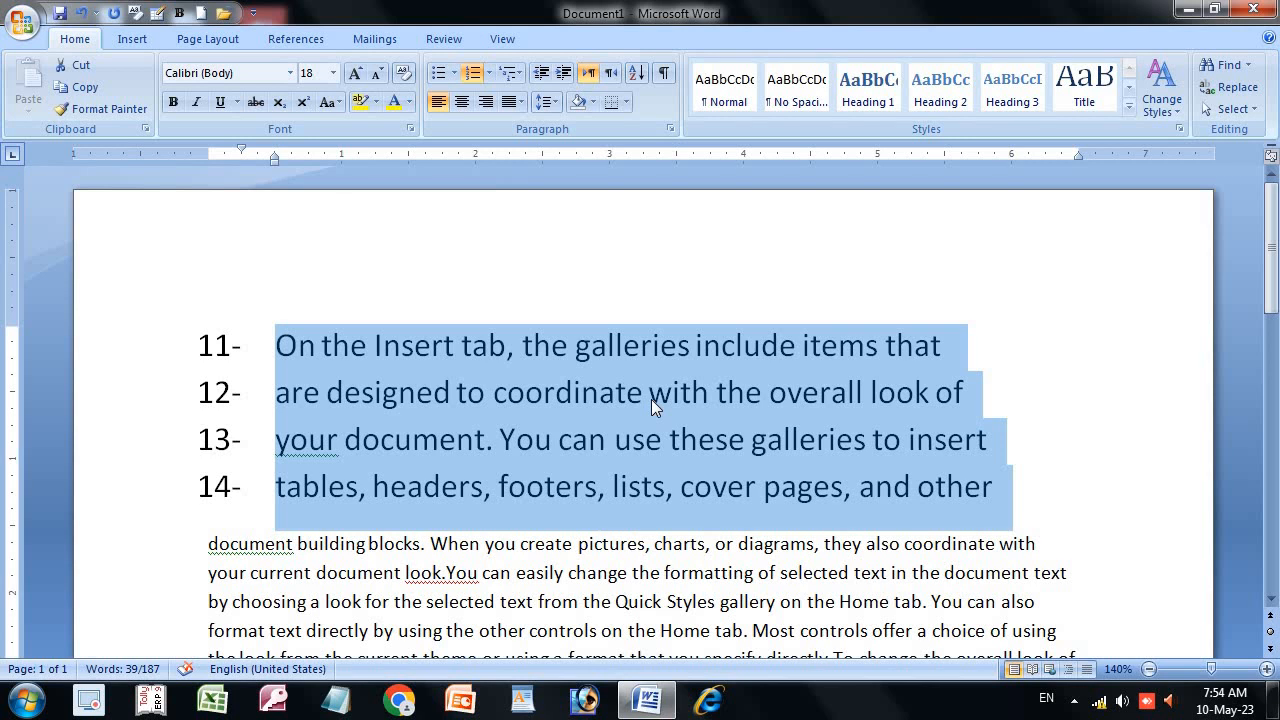
Step: Add the trial items "uhuh", "ijj8" and "iuj8uji" after the fourth numbered line and undo these additions
click(998, 491)
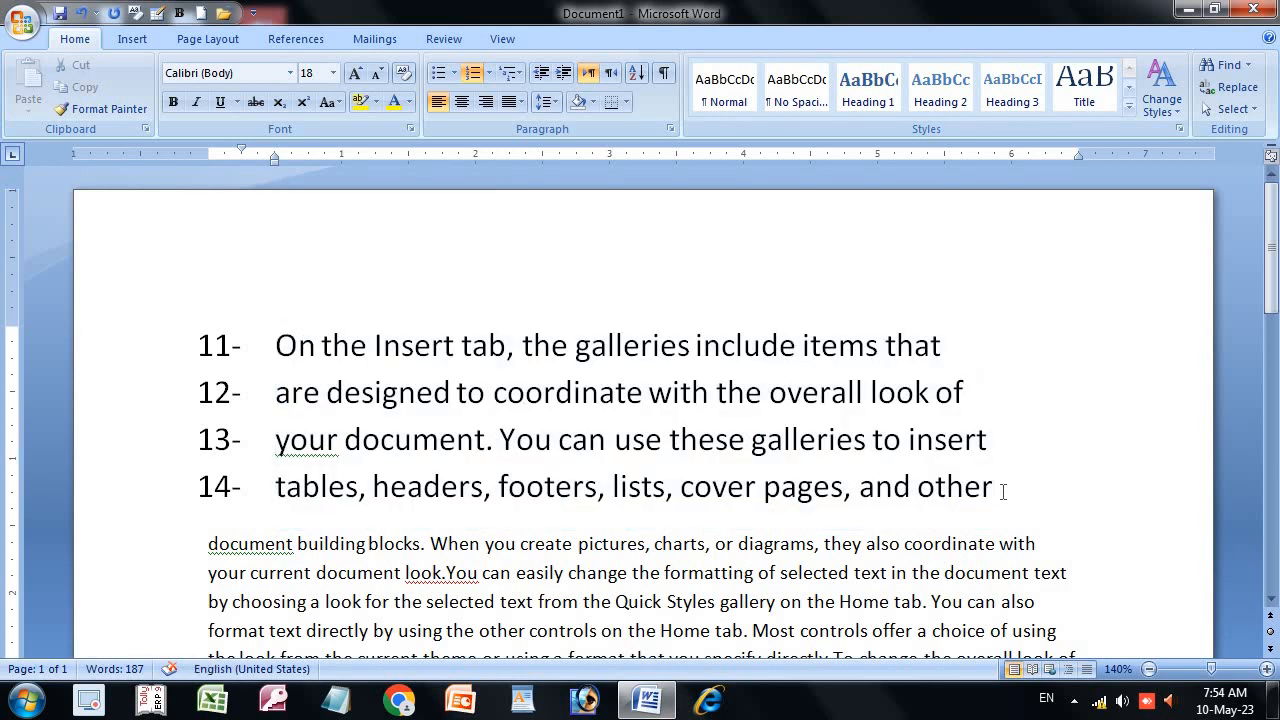
key(Return)
text(uhuh)
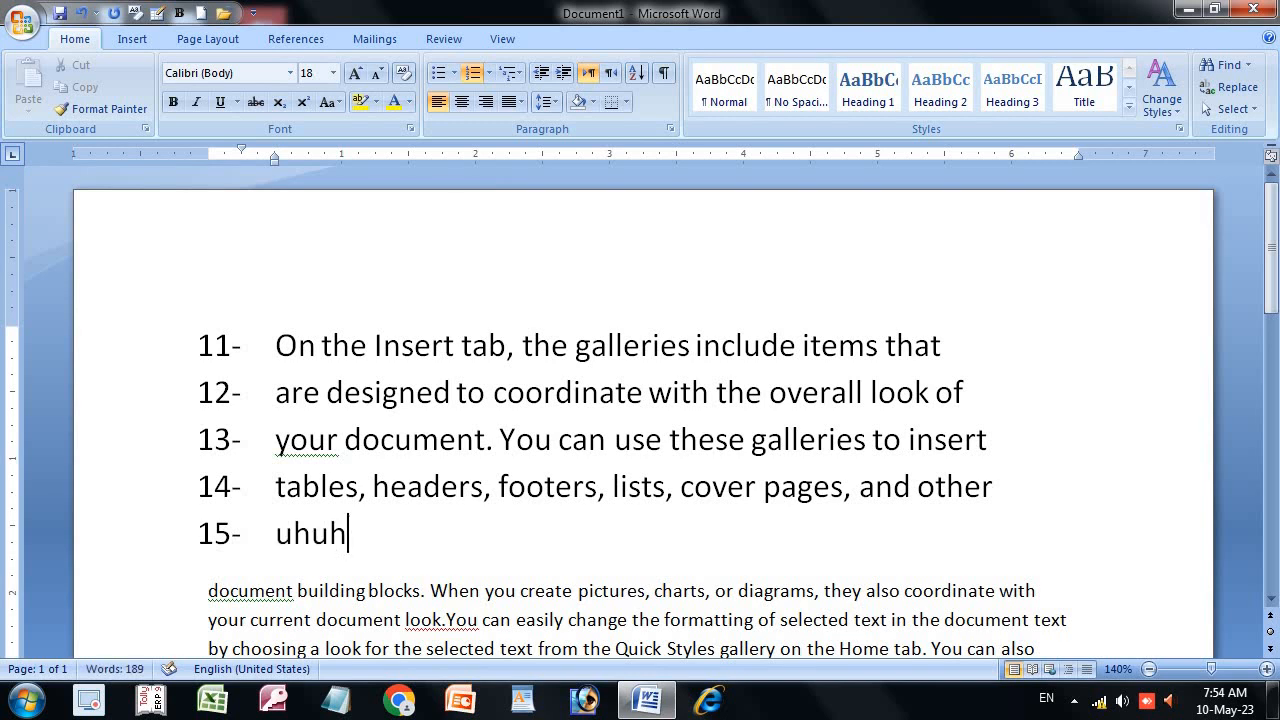
key(Return)
text(ijj8)
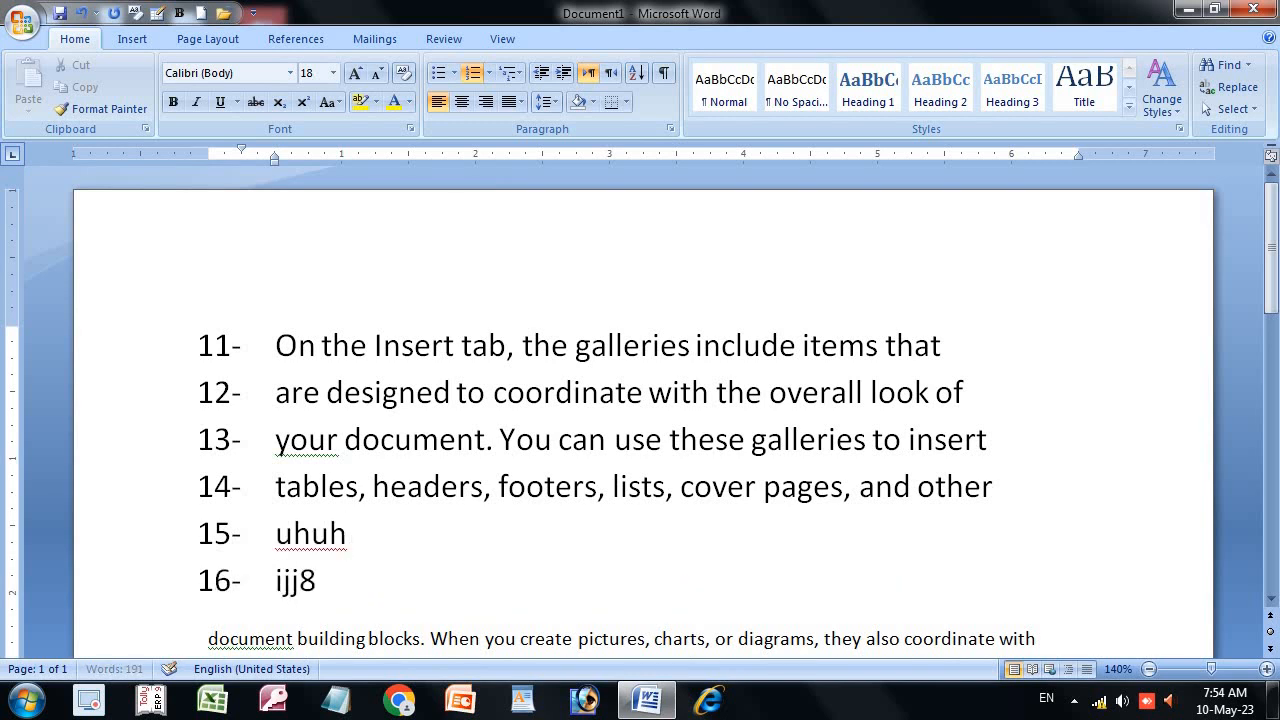
key(Return)
text(iuj8uji)
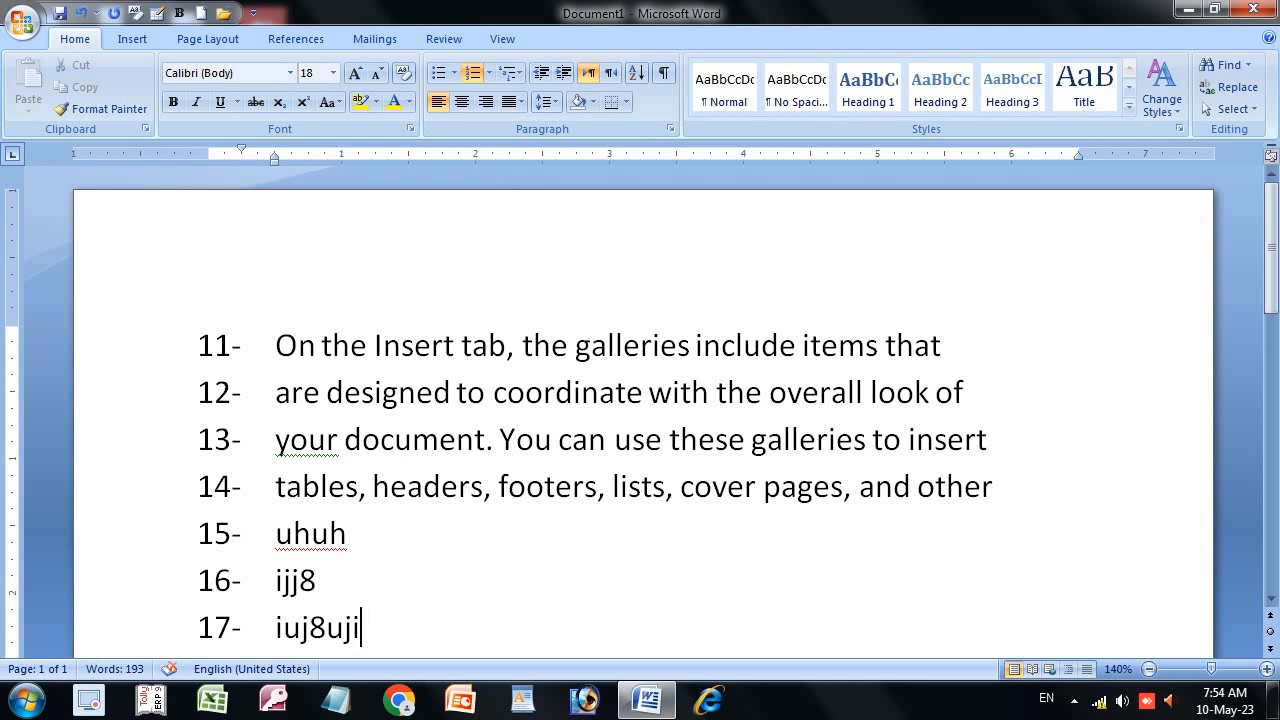
key(ctrl+z)
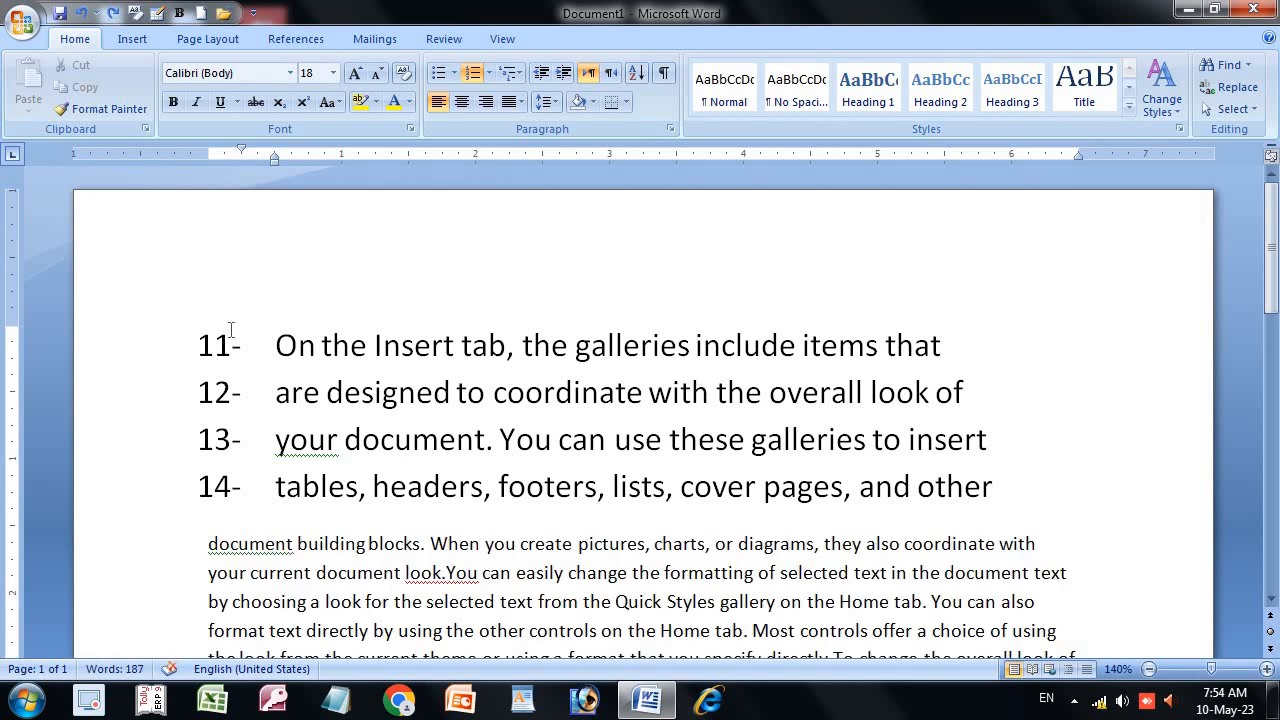
Step: Select the four numbered lines and examine the numbering formats and the multilevel list library without applying any
drag(276, 347, 1040, 498)
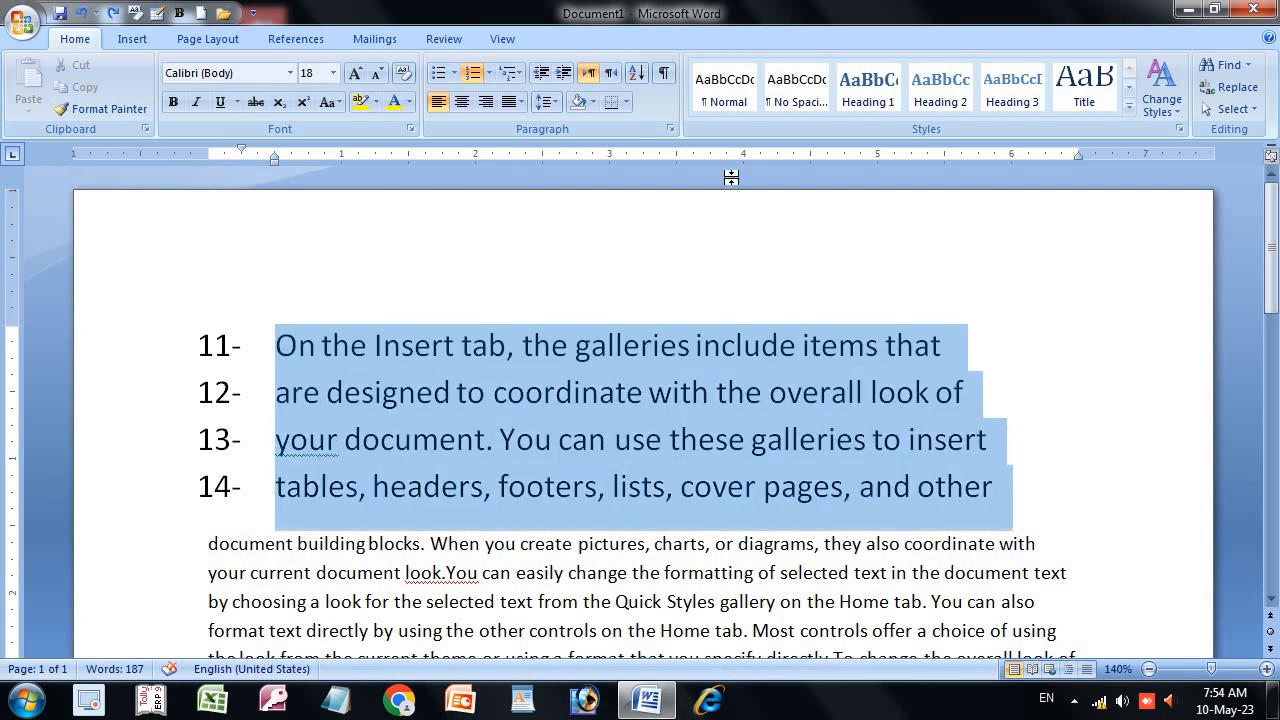
click(489, 73)
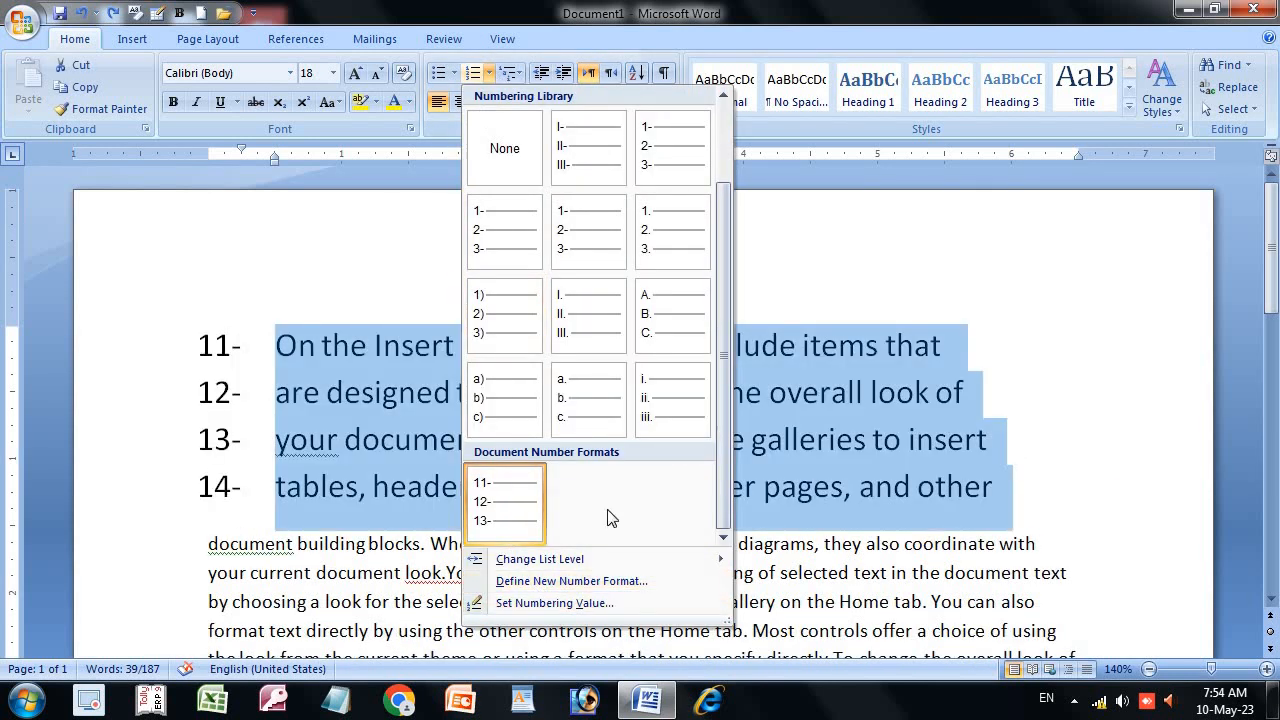
scroll(610, 517, down, 1)
click(524, 74)
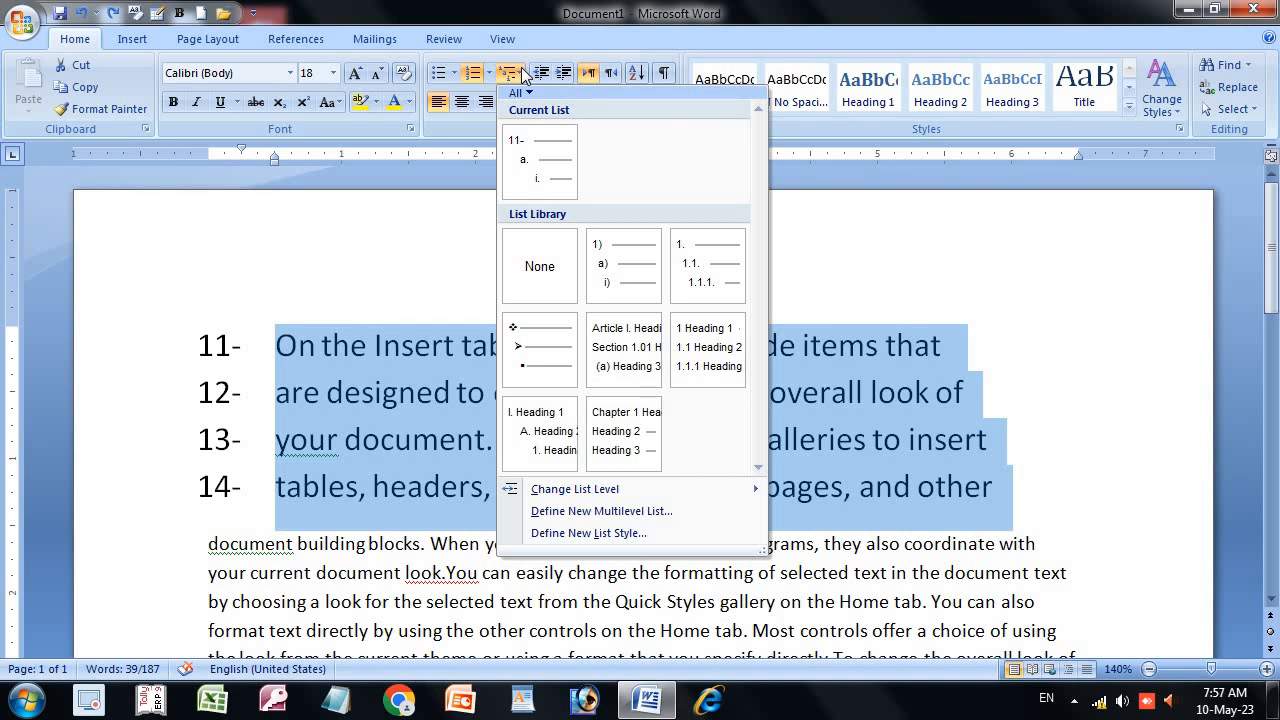
click(845, 405)
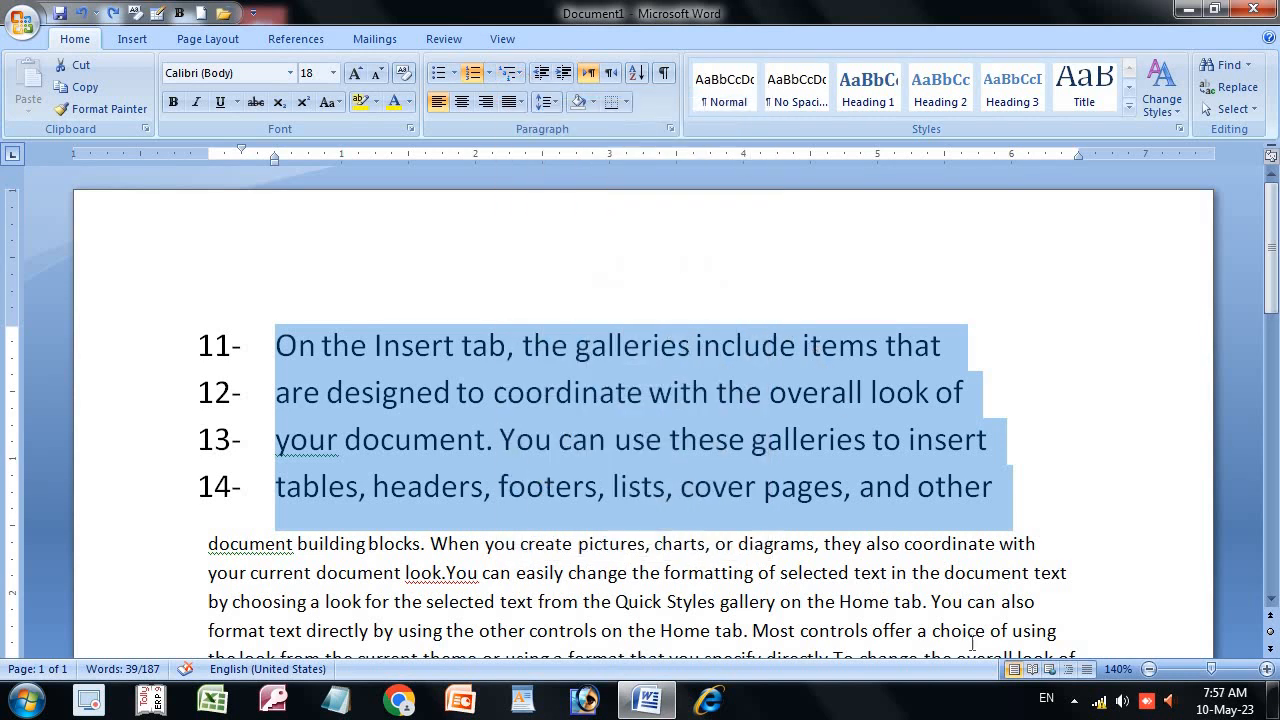
click(1072, 704)
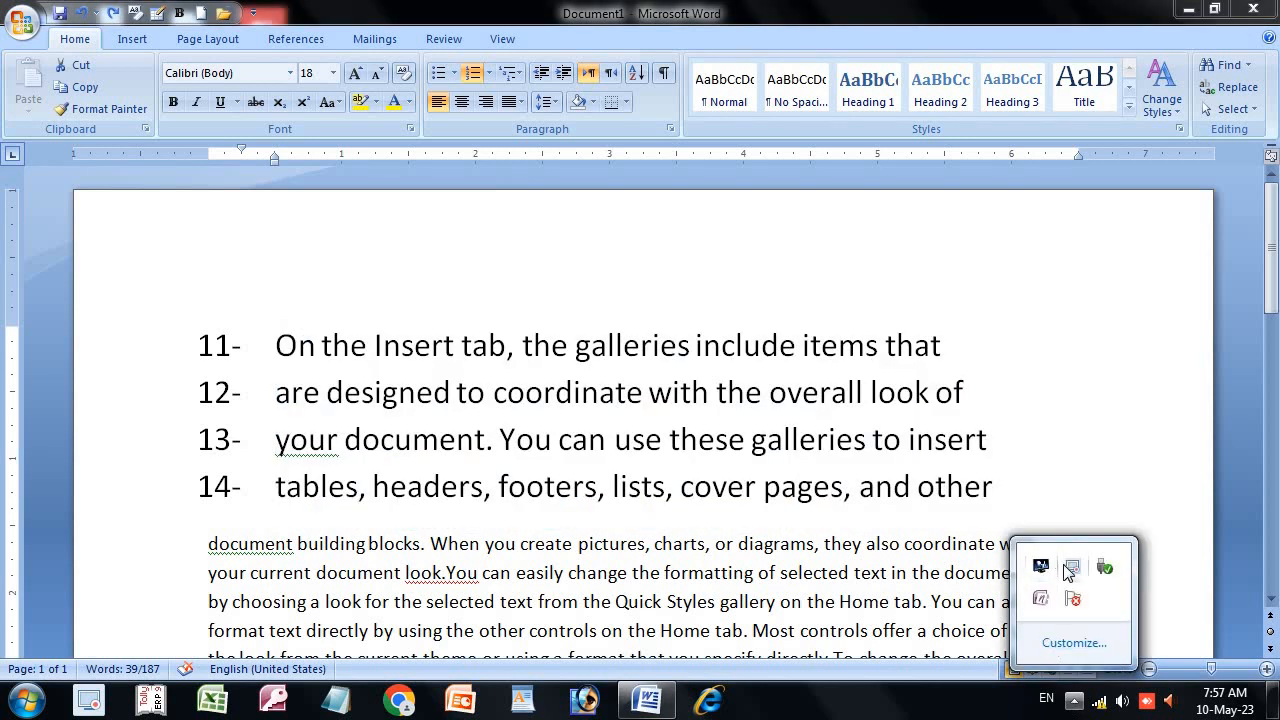